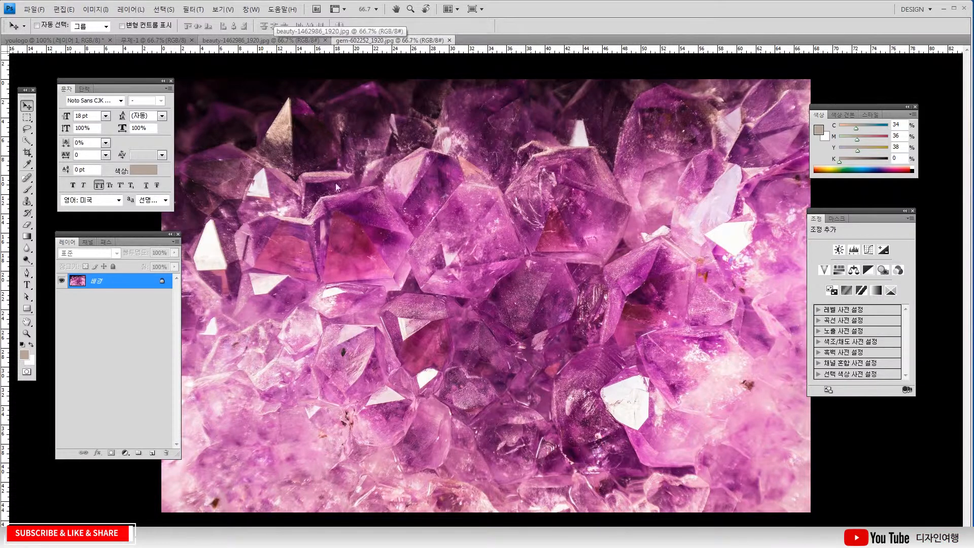
- Copy the whole crystal image gem-602252_1920.jpg and paste it as a new layer in the blank document 무제-1
key(ctrl+a)
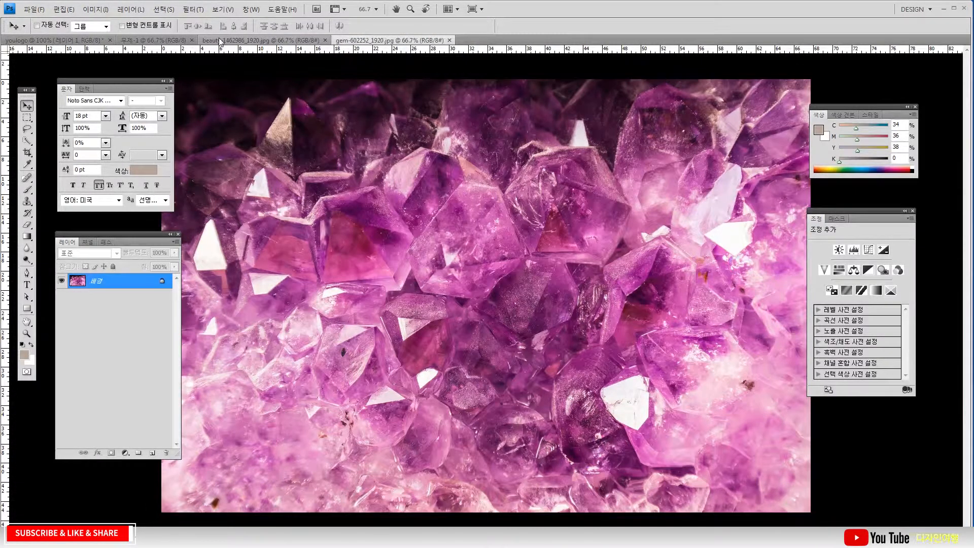
click(223, 40)
click(172, 40)
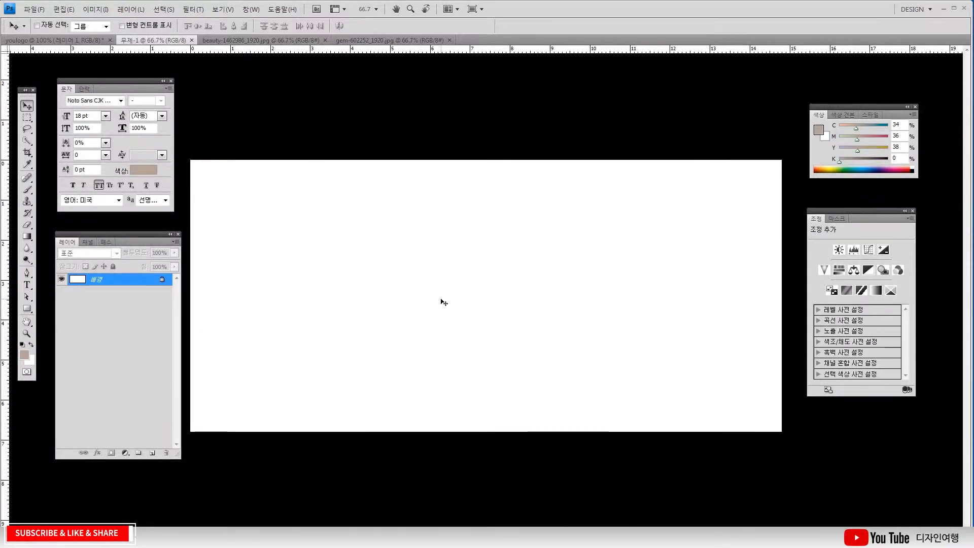
key(ctrl+v)
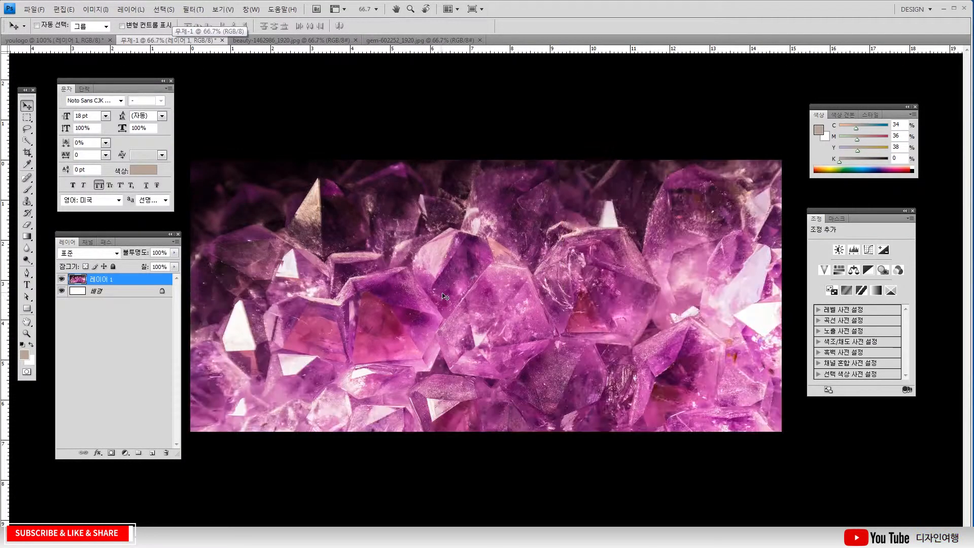
- Scale the crystal layer to about 90.6%, widen it to about 95.2%, and shift it up and left to fill the canvas
drag(487, 330, 482, 226)
mouse_move(483, 316)
mouse_down()
mouse_move(484, 356)
mouse_move(482, 314)
mouse_up()
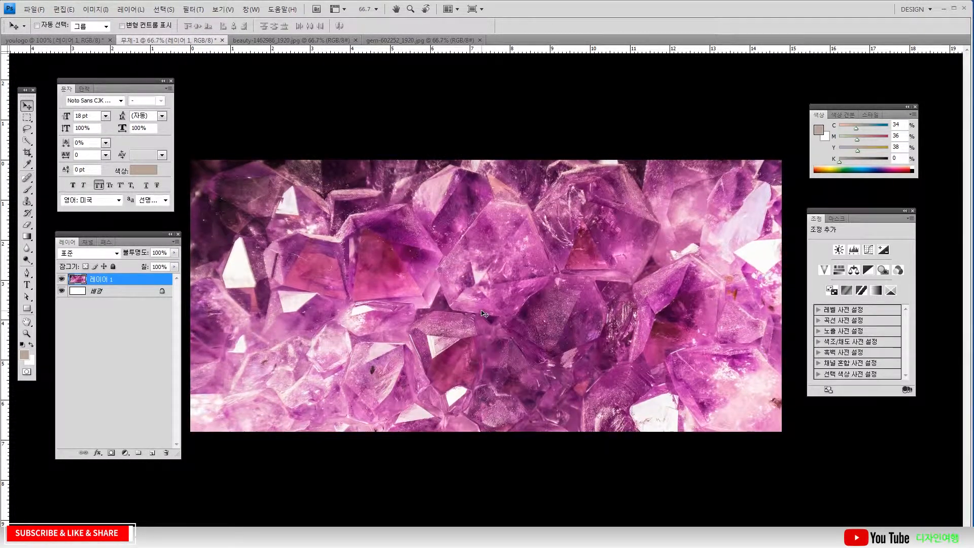
key(ctrl+t)
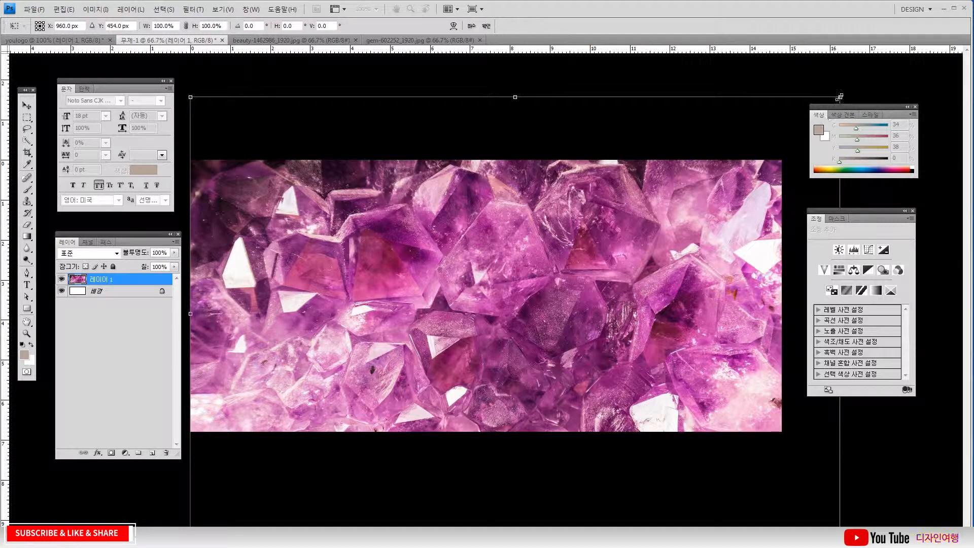
drag(840, 96, 809, 118)
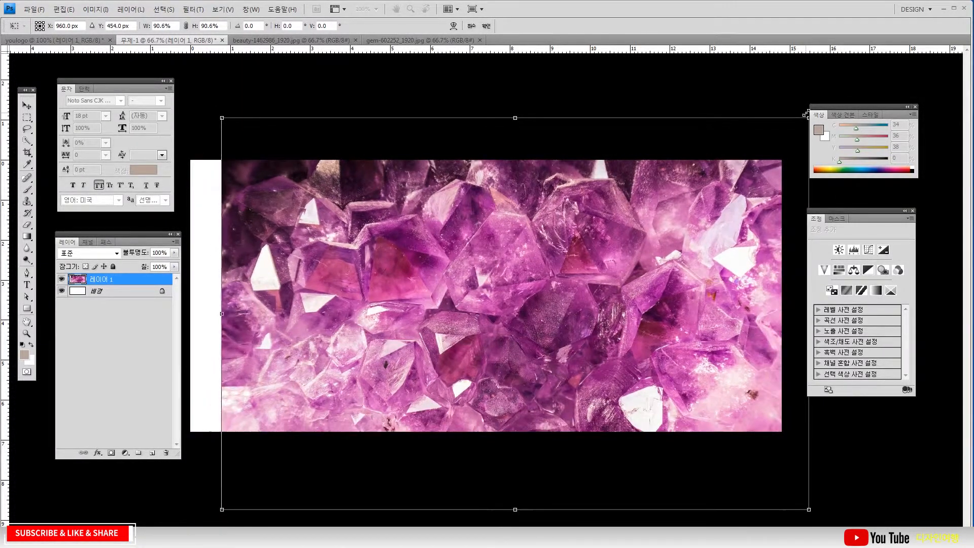
drag(222, 313, 191, 315)
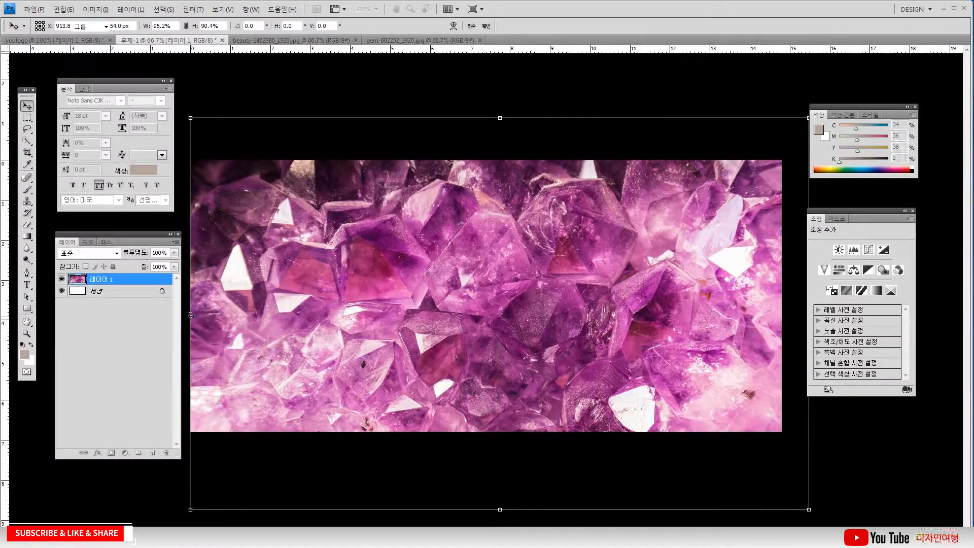
key(Return)
drag(435, 359, 415, 322)
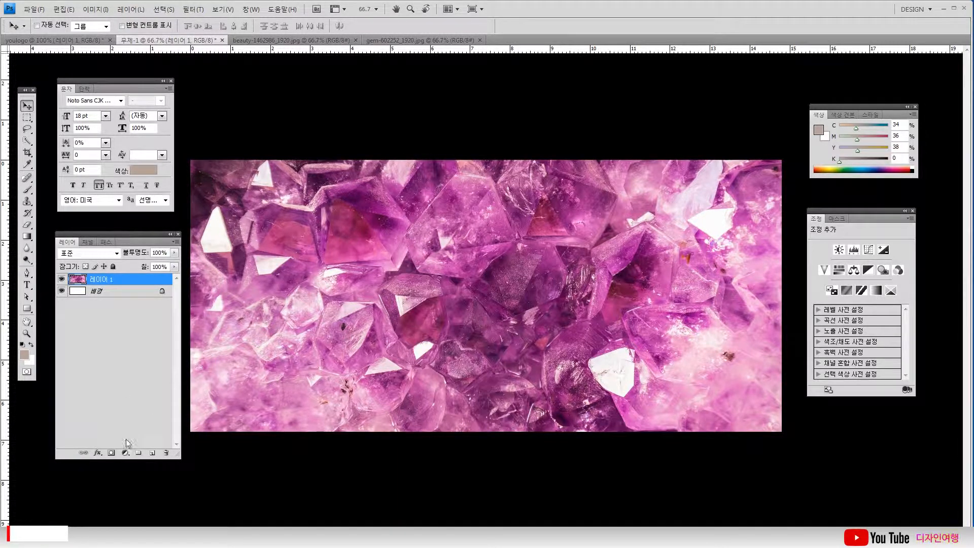
- Draw a large beige ellipse shape, taller than the canvas, covering its right part and running past its right and bottom edges
click(28, 310)
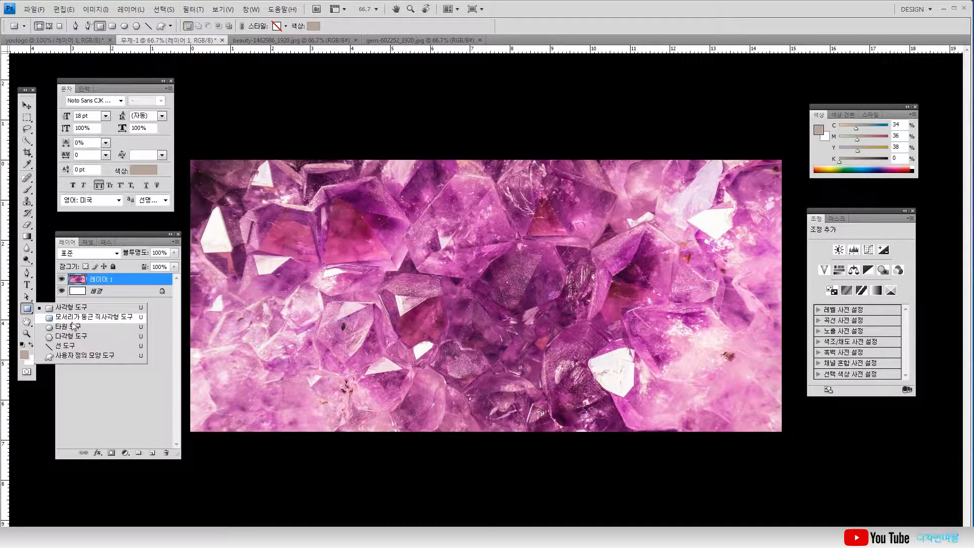
click(74, 327)
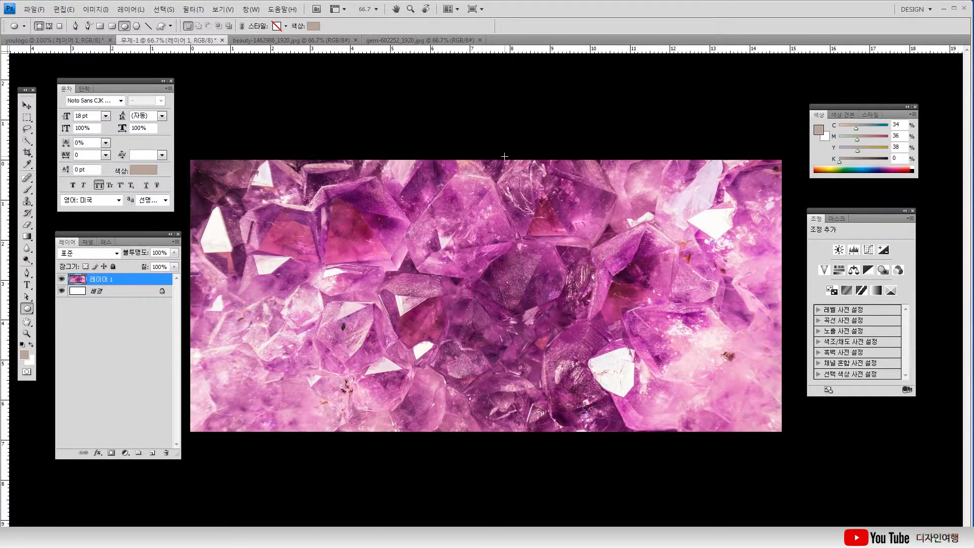
drag(505, 156, 839, 481)
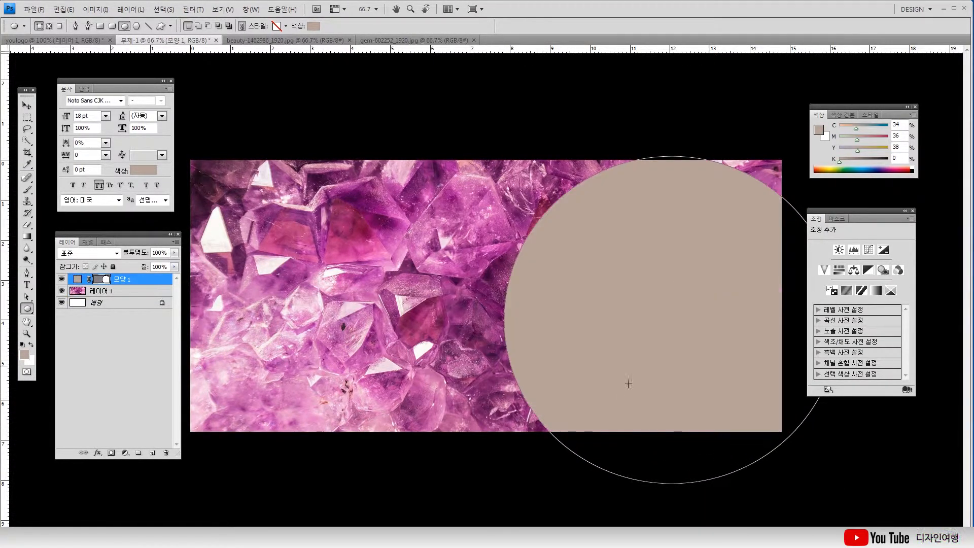
- Move the beige circle slightly up and right, enlarge it a little from its centre, and deselect its layer
click(27, 105)
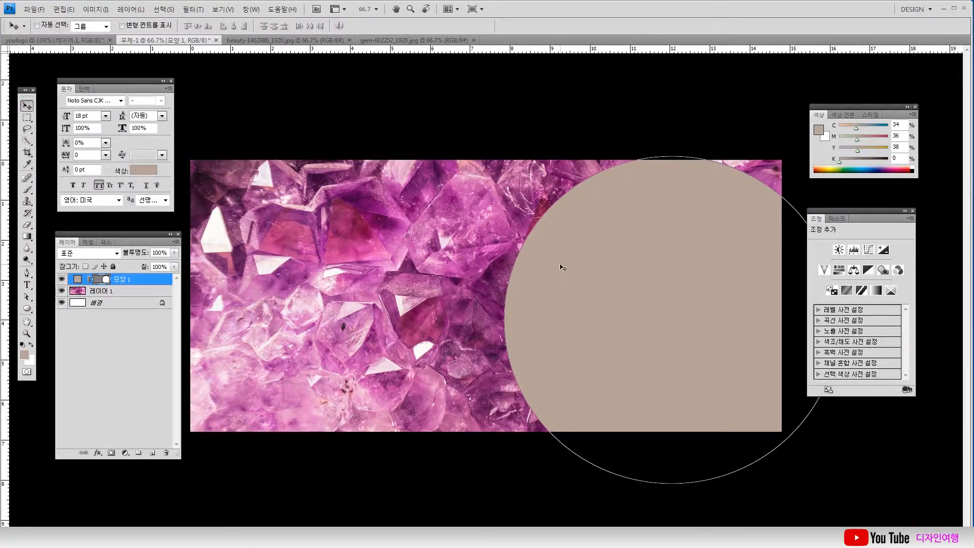
drag(580, 268, 594, 246)
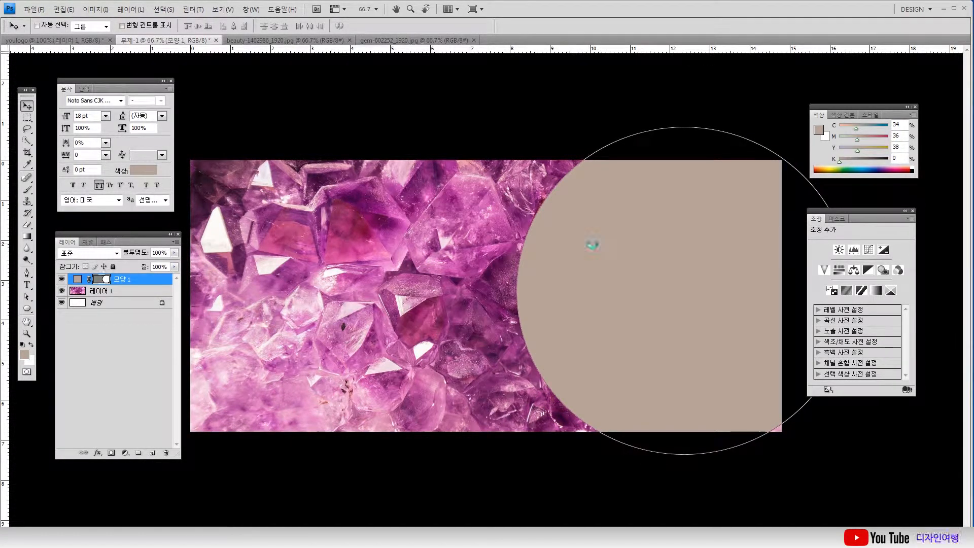
key(ctrl+t)
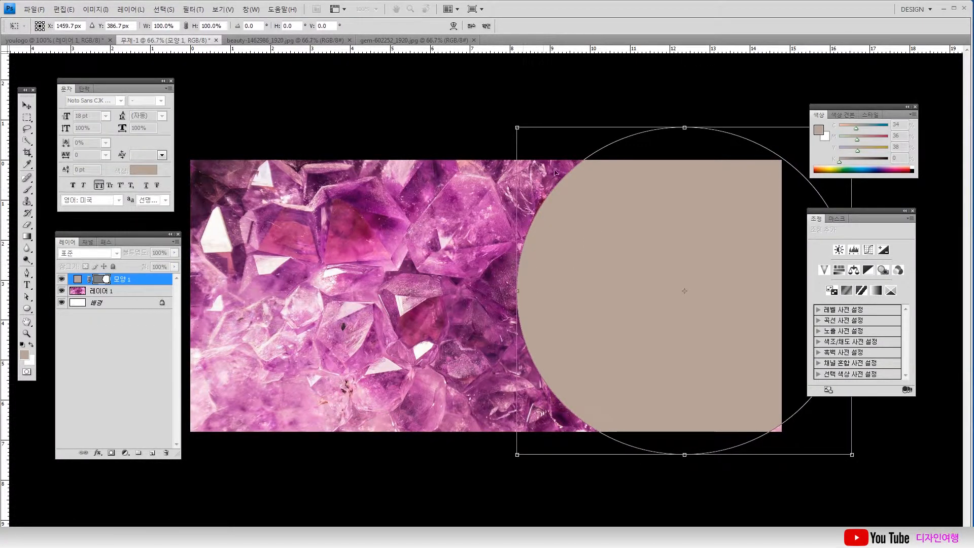
drag(517, 128, 504, 114)
key(Return)
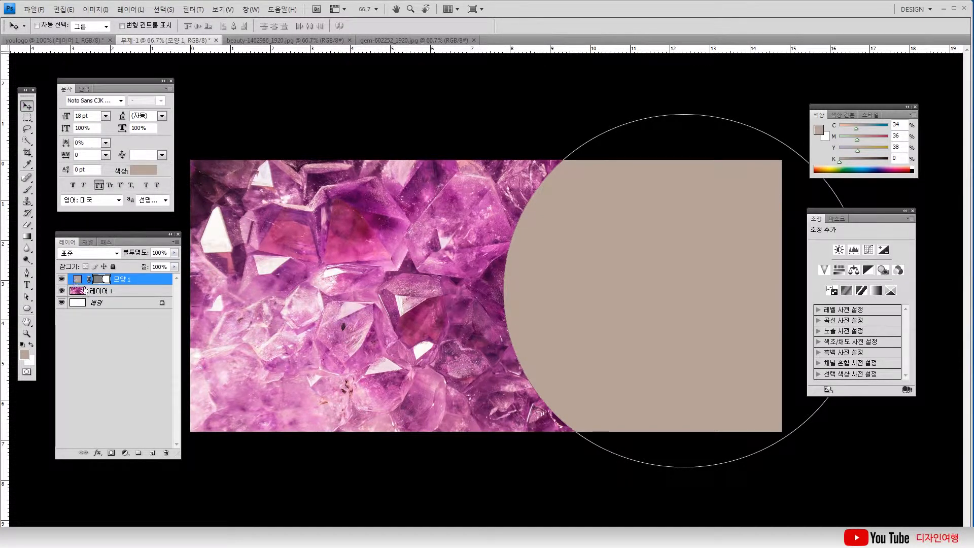
click(104, 282)
click(134, 357)
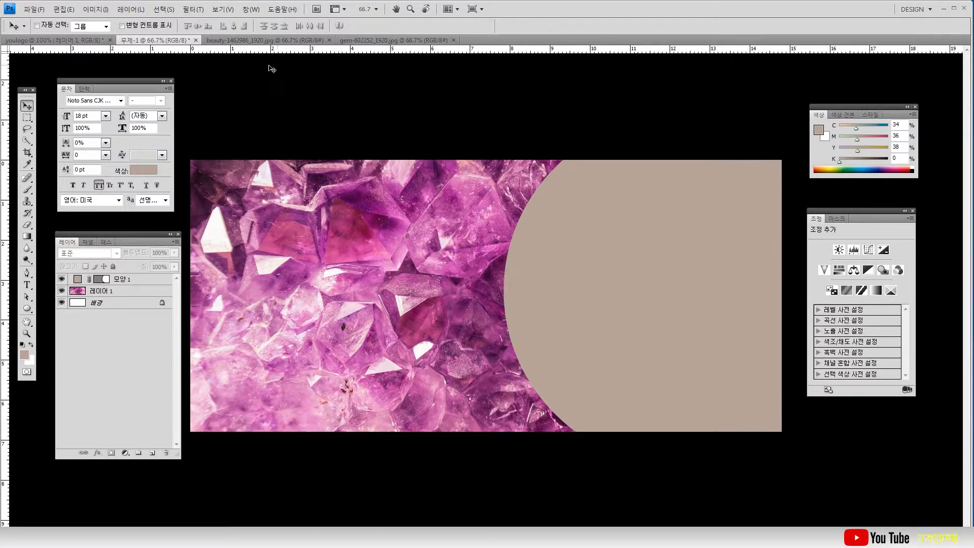
- Copy the whole portrait beauty-1462986_1920.jpg and paste it into 무제-1 directly above the circle's shape layer
click(351, 40)
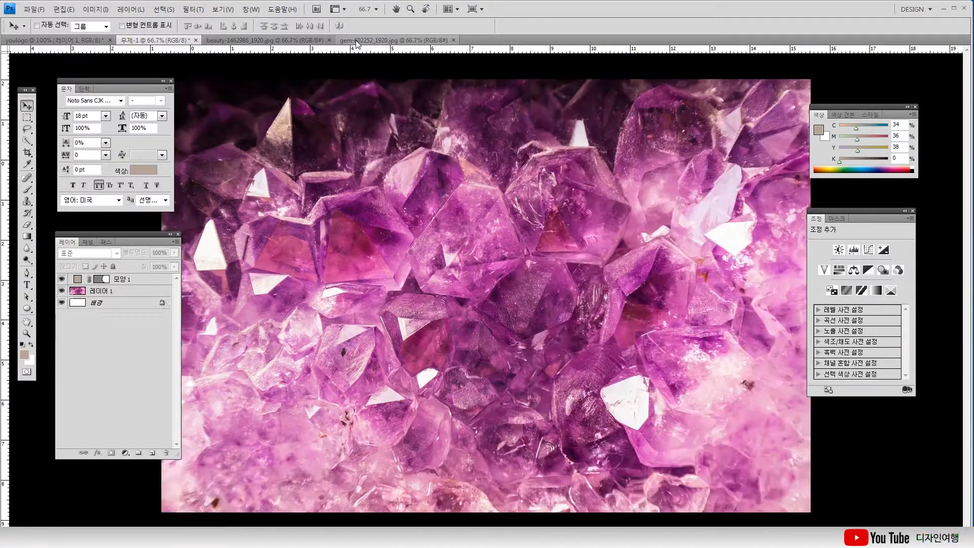
click(276, 40)
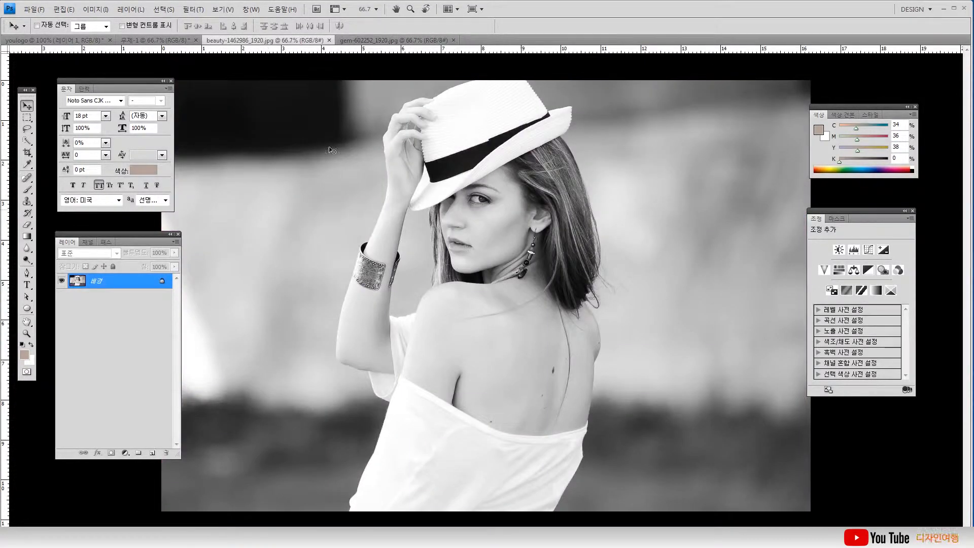
key(ctrl+a)
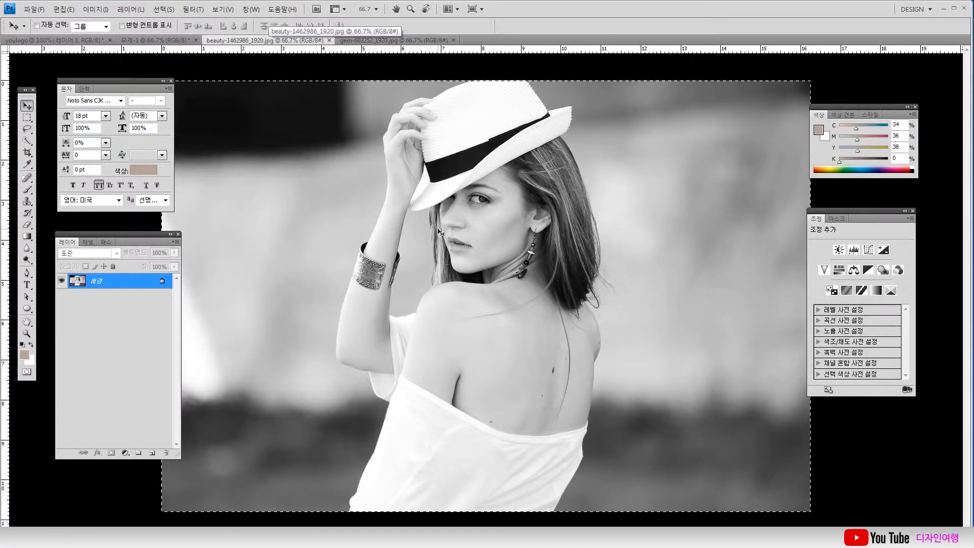
click(155, 41)
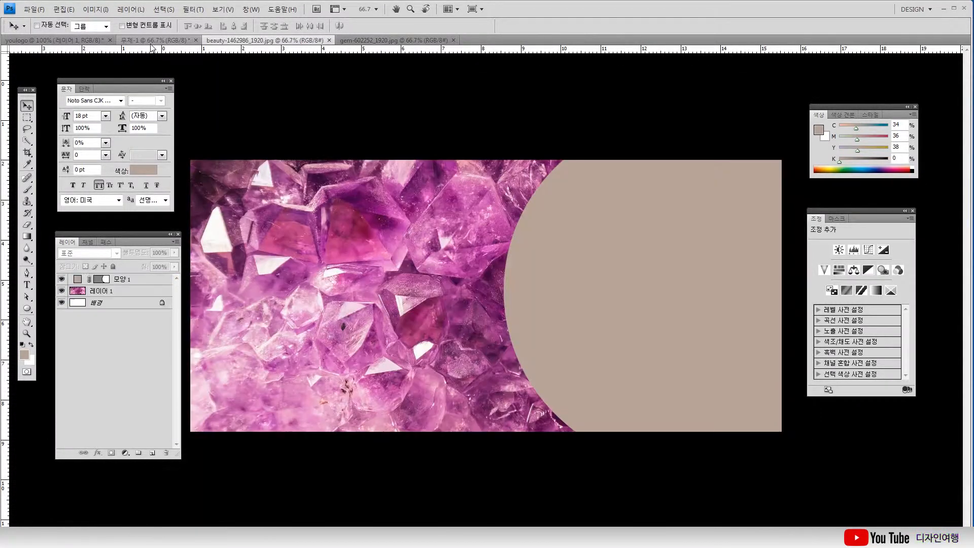
click(595, 288)
click(468, 210)
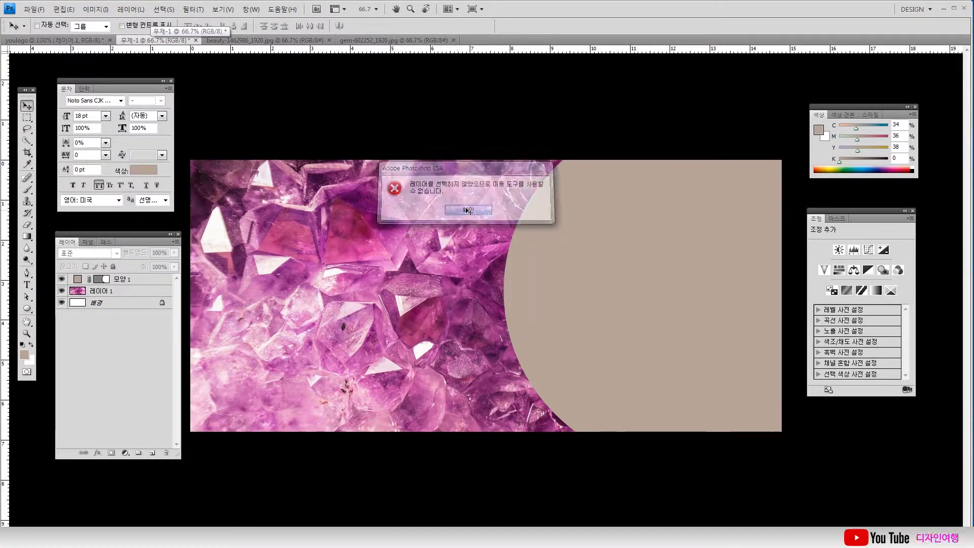
click(152, 284)
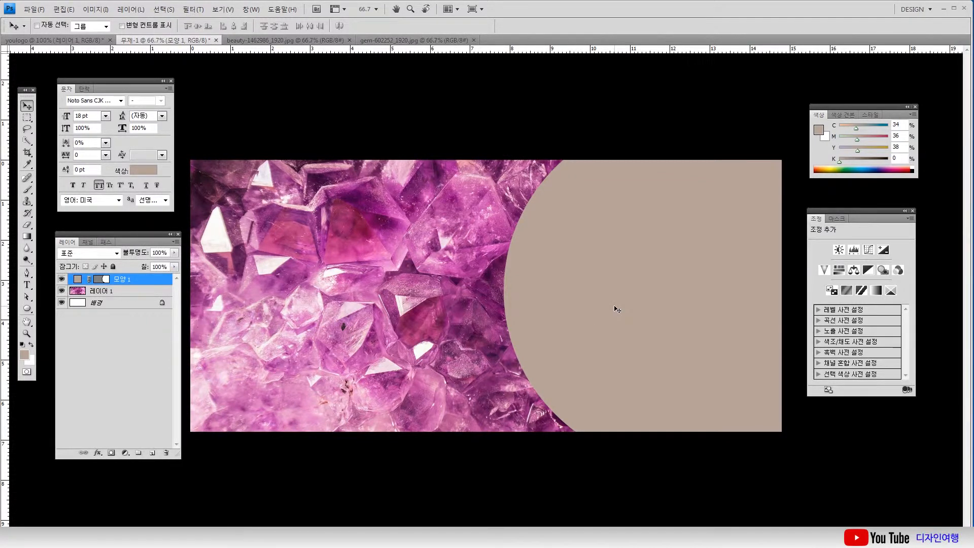
key(ctrl+v)
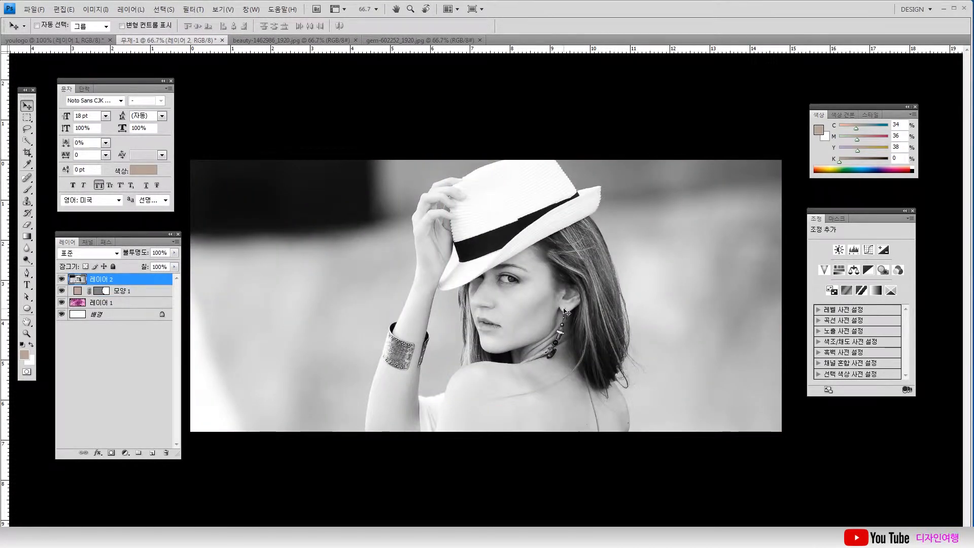
- Scale the portrait layer down in two passes, the second to about 90.6%, and place it over the right part of the canvas
key(ctrl+t)
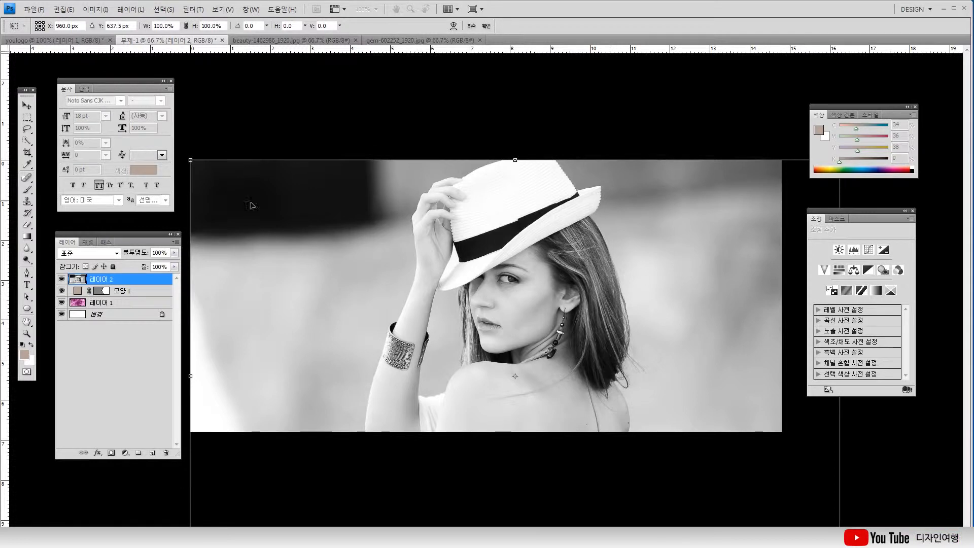
drag(191, 160, 282, 221)
key(Return)
drag(518, 292, 561, 258)
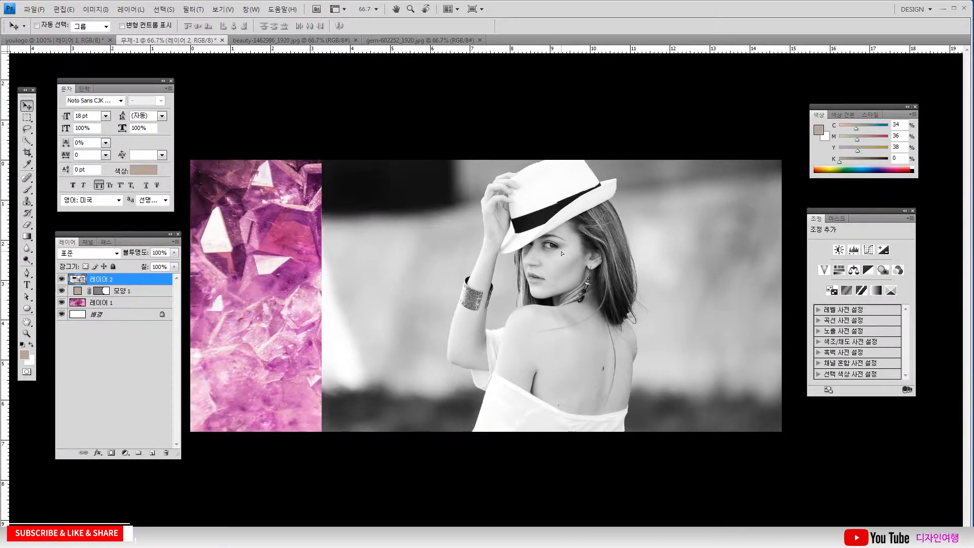
key(ctrl+t)
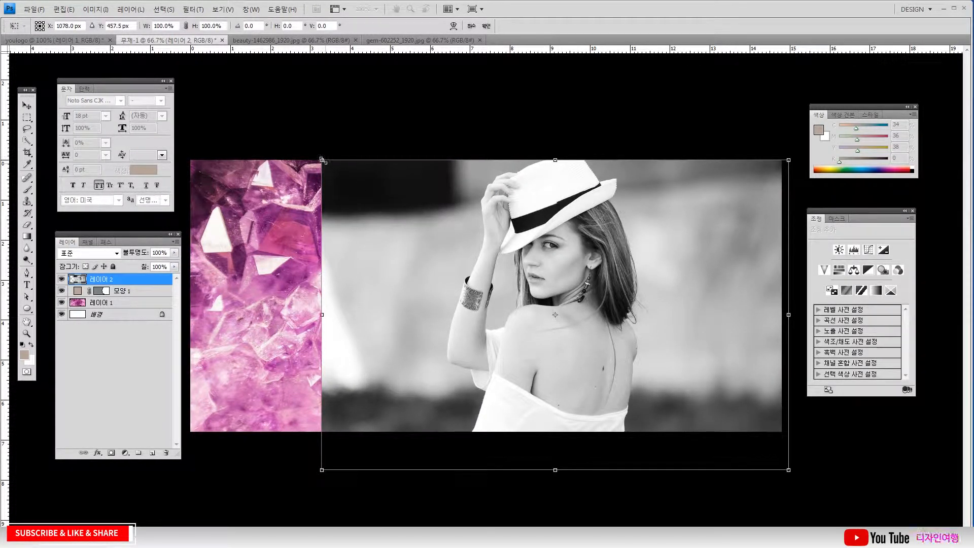
drag(323, 161, 346, 177)
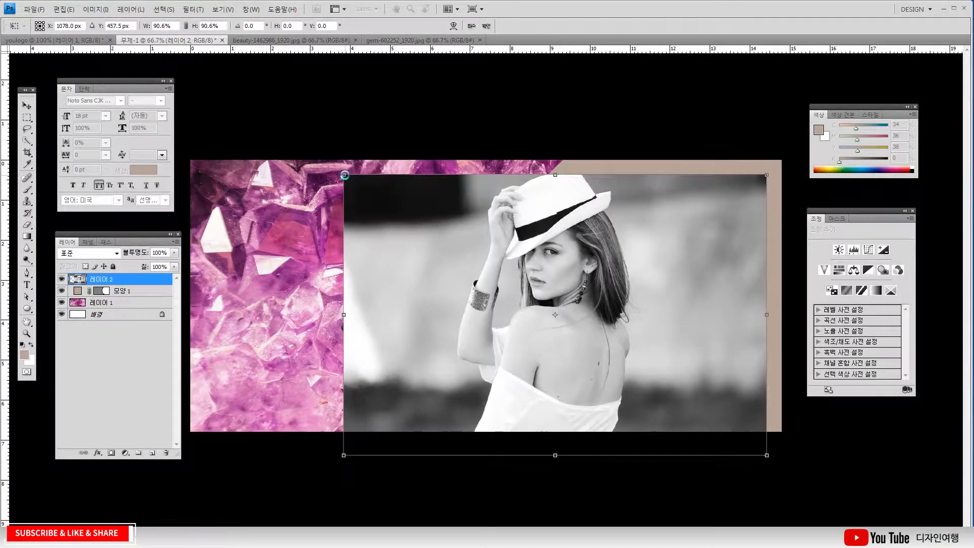
key(Return)
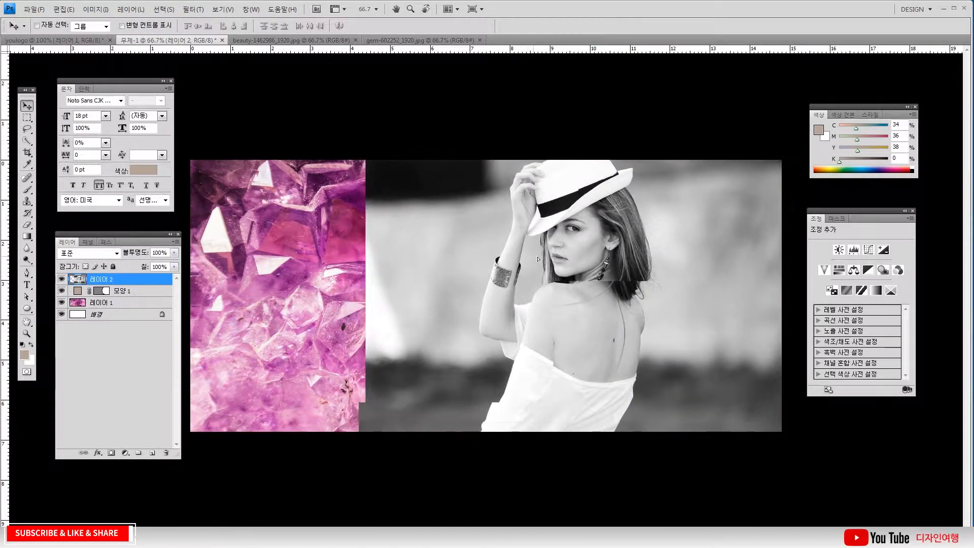
- Add a Selective Color adjustment layer on top with Magentas set to Cyan +4% and Magenta +50%, and deselect it
click(125, 453)
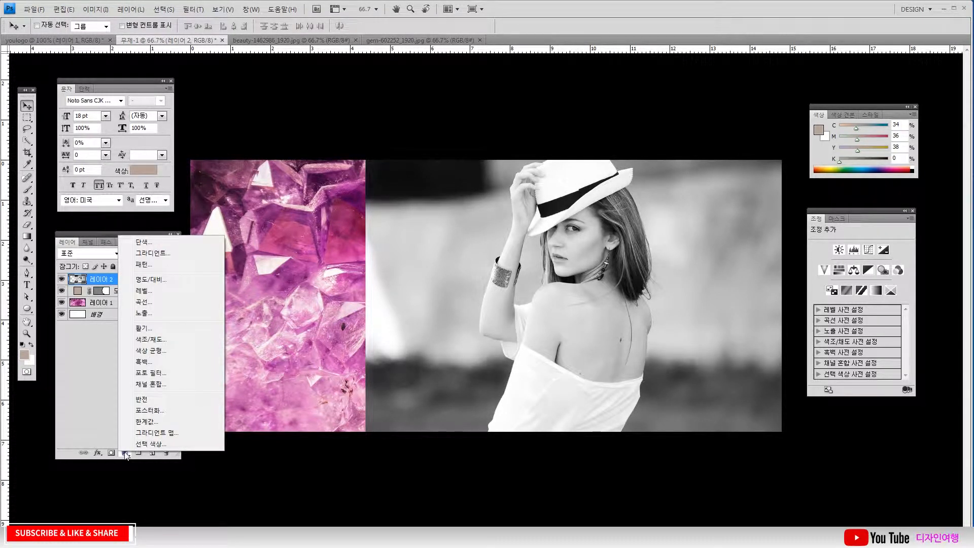
click(158, 445)
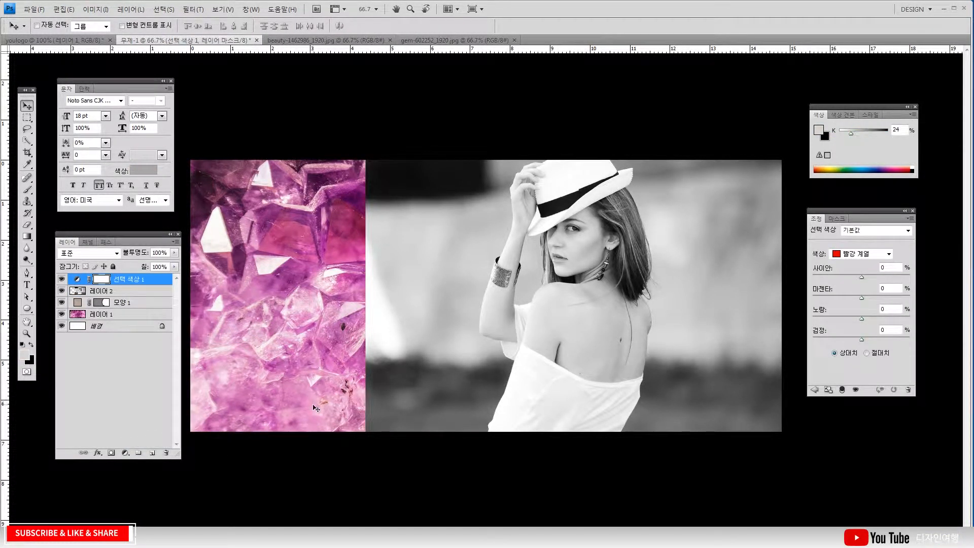
click(889, 255)
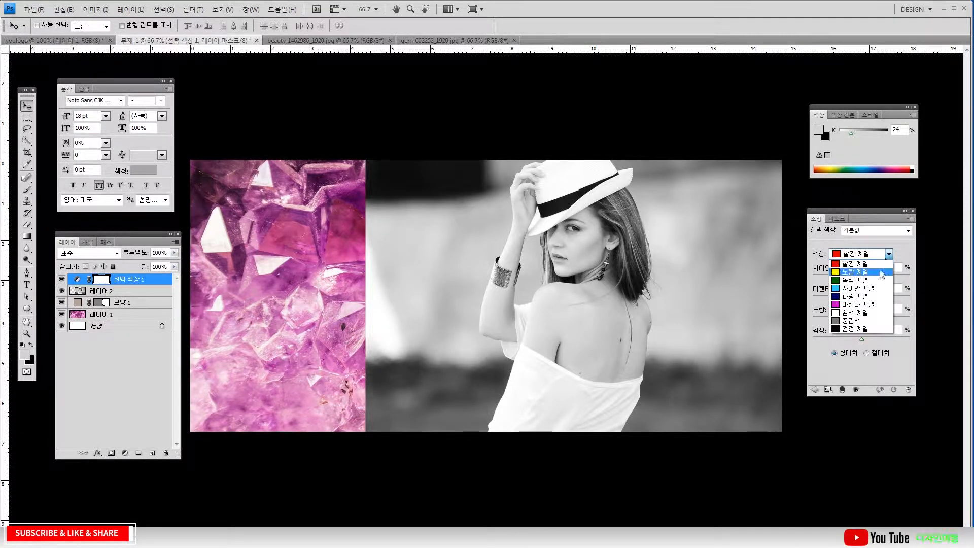
click(850, 305)
drag(862, 277, 890, 296)
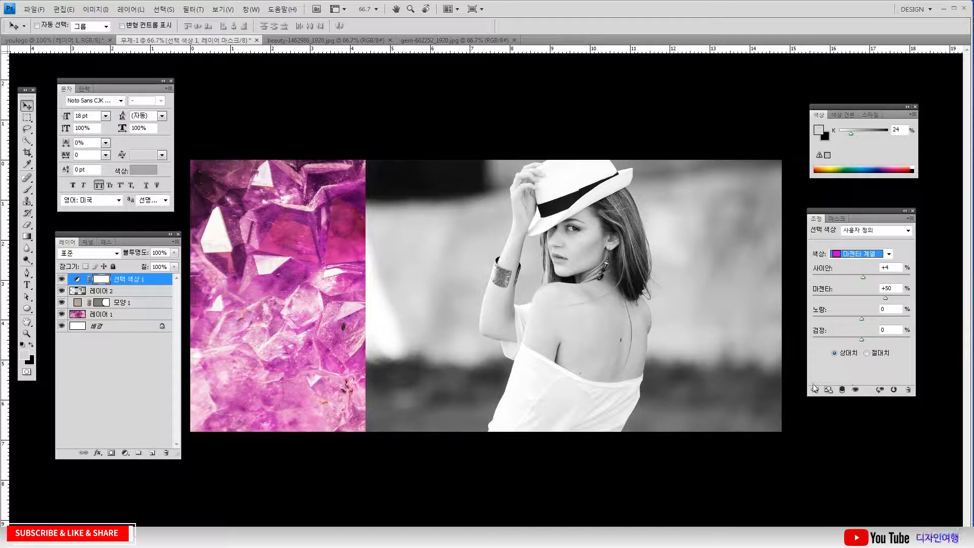
click(129, 375)
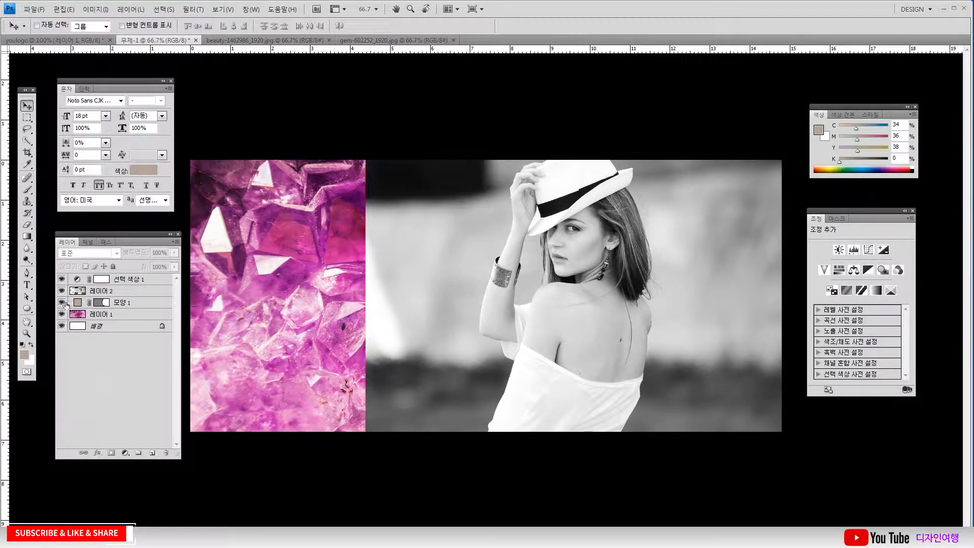
- Add a Hue/Saturation adjustment layer above the Selective Color layer and try Hue values of +43 and +21
click(95, 282)
click(125, 453)
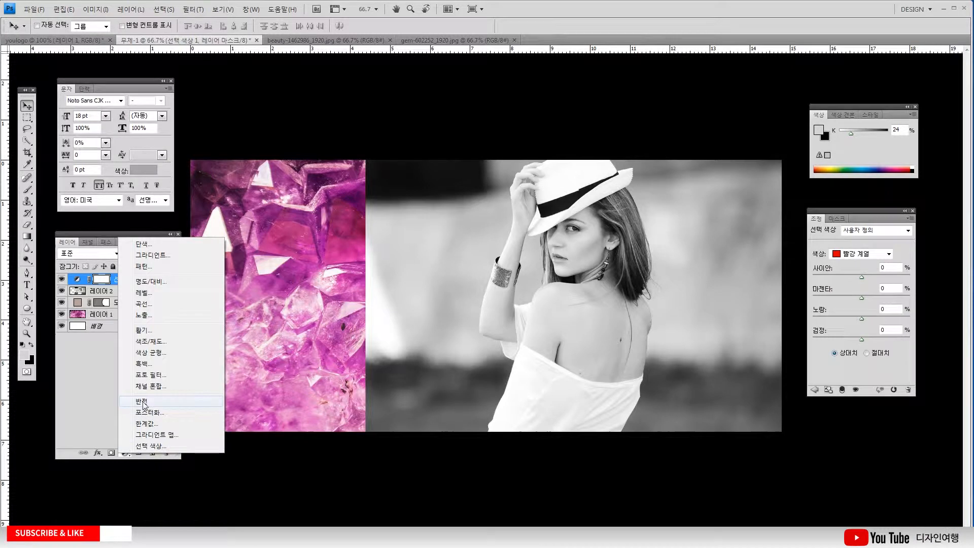
click(148, 341)
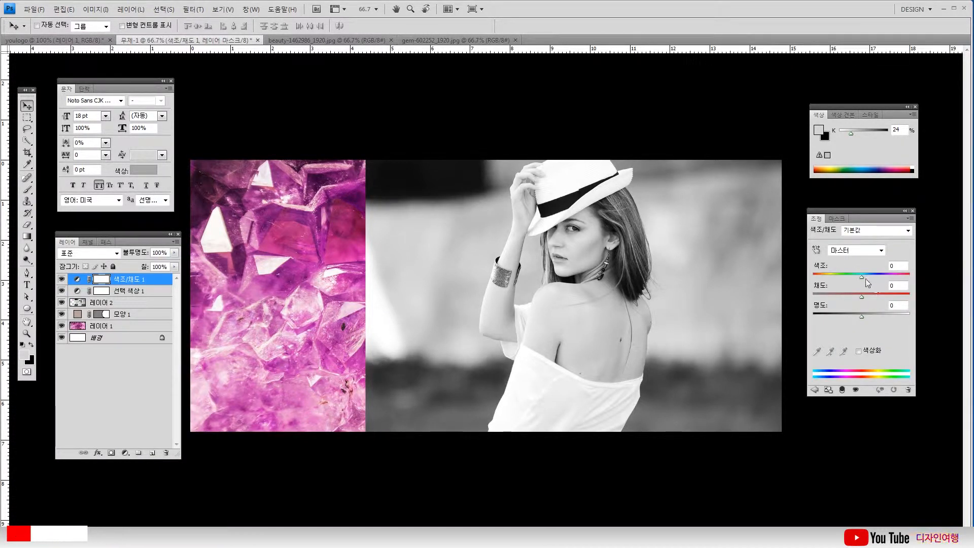
drag(861, 275, 881, 279)
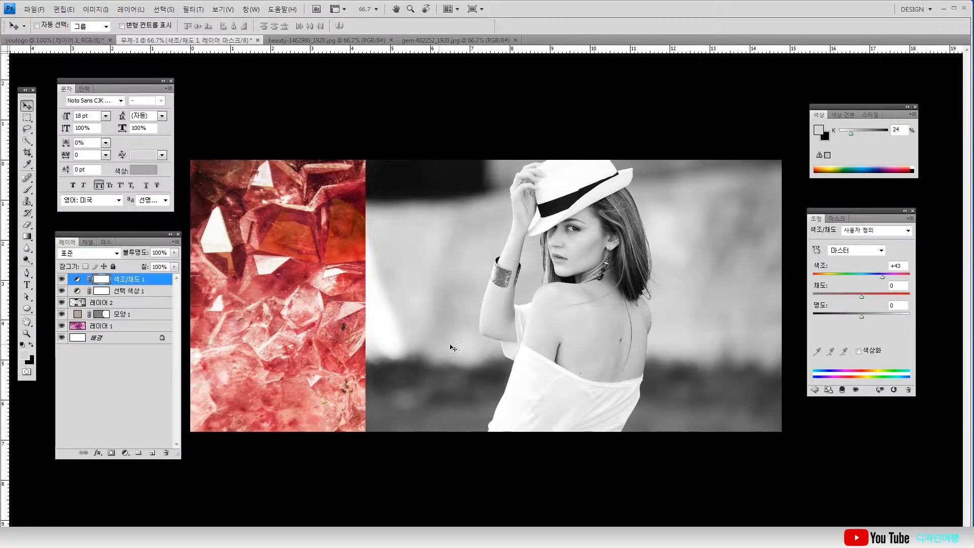
click(101, 305)
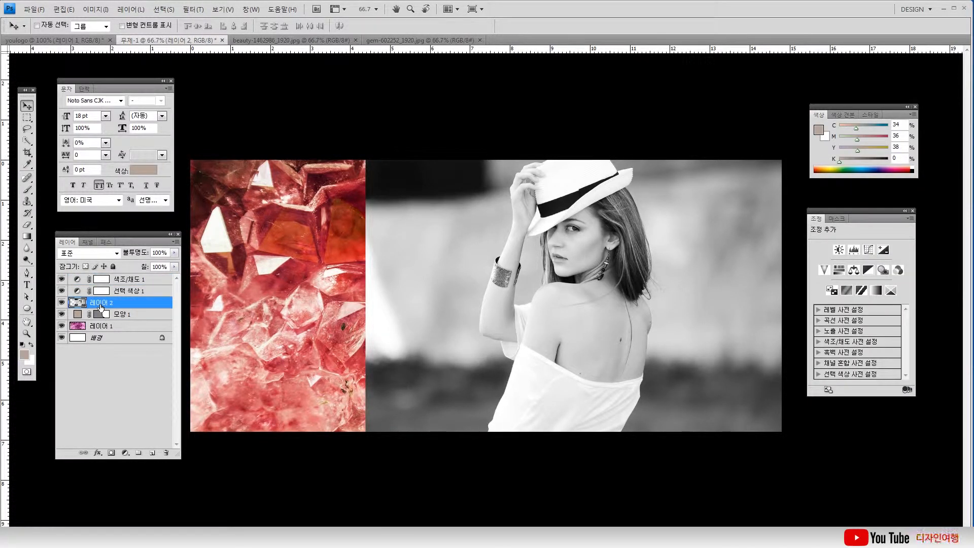
click(117, 280)
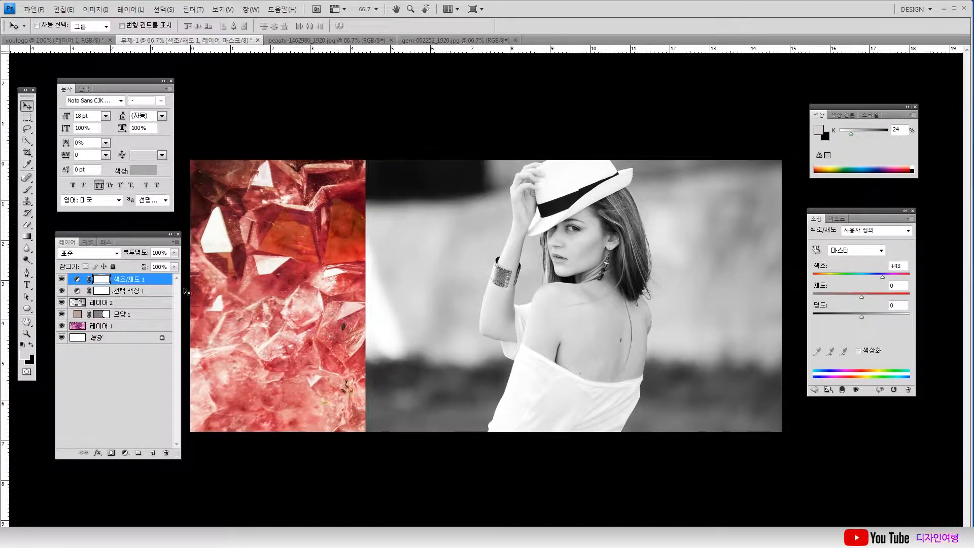
mouse_move(871, 279)
mouse_down()
mouse_move(852, 278)
mouse_move(872, 278)
mouse_up()
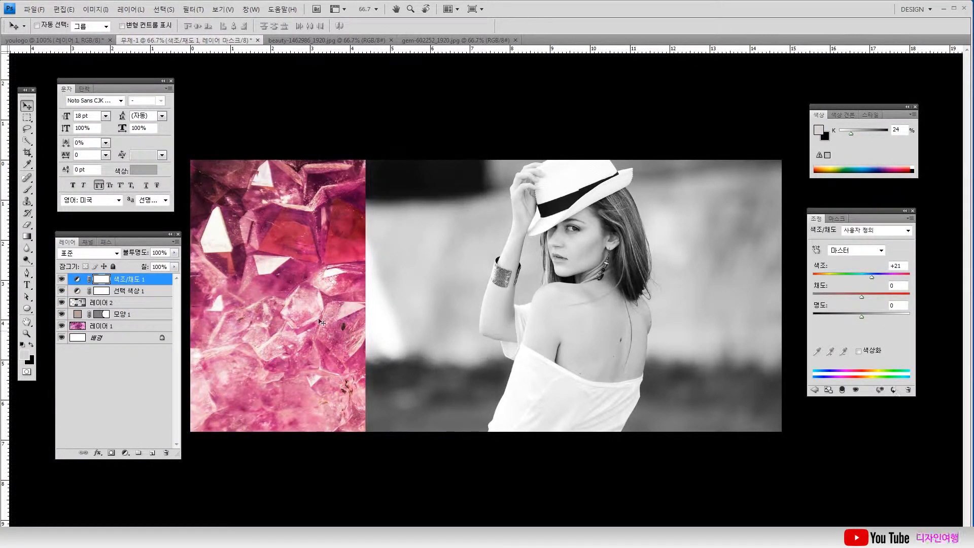
- Delete the Hue/Saturation and Selective Color adjustment layers together
shift+click(125, 290)
click(166, 452)
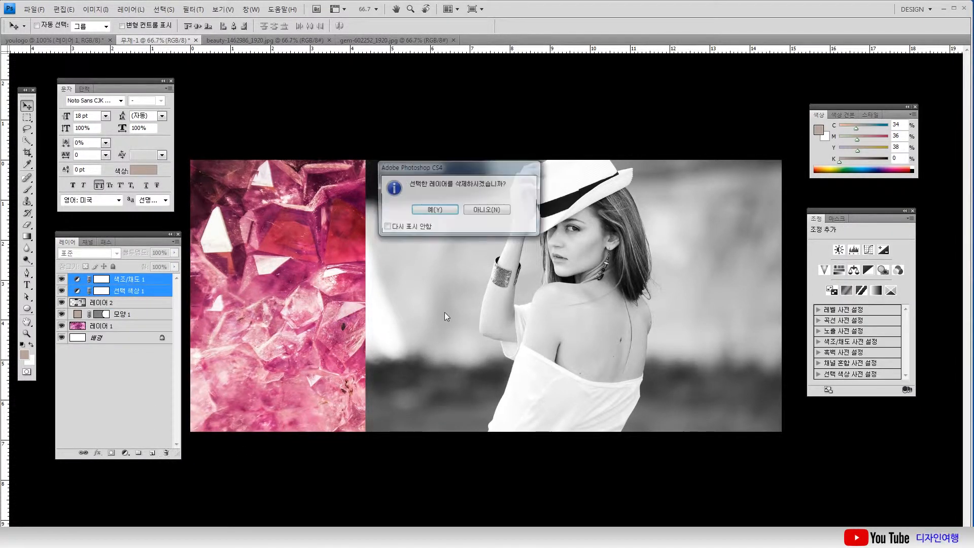
click(434, 212)
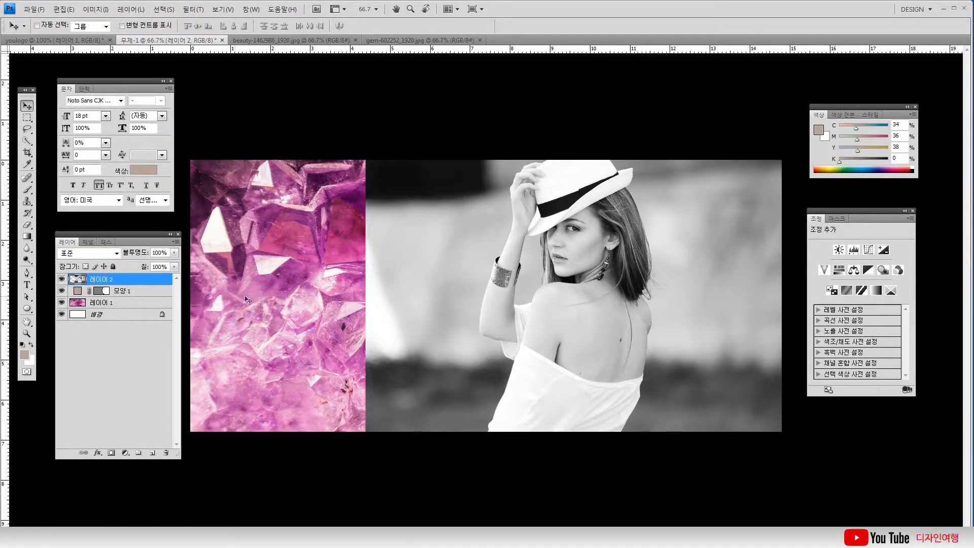
- Add a Hue/Saturation adjustment clipped to the portrait layer, with master Hue -85 and Lightness +35
click(124, 453)
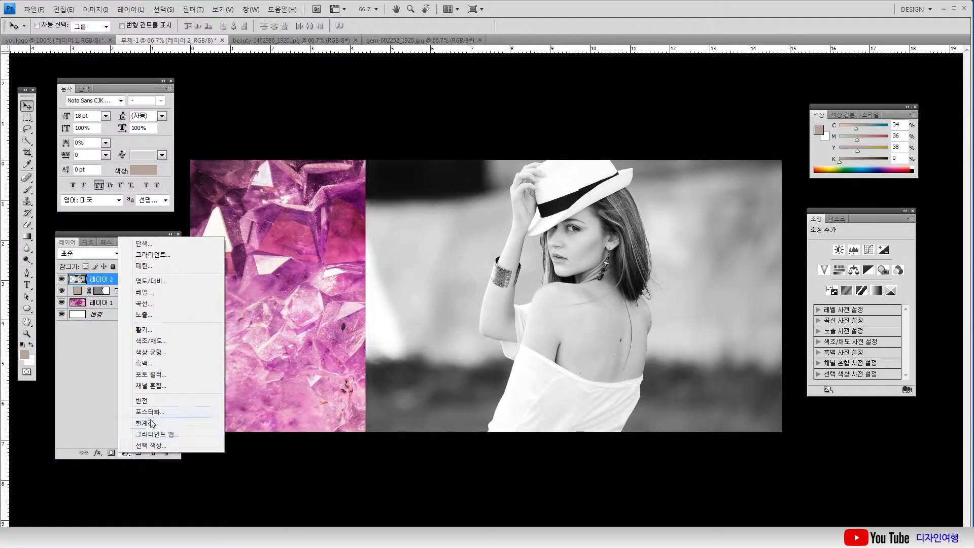
click(151, 341)
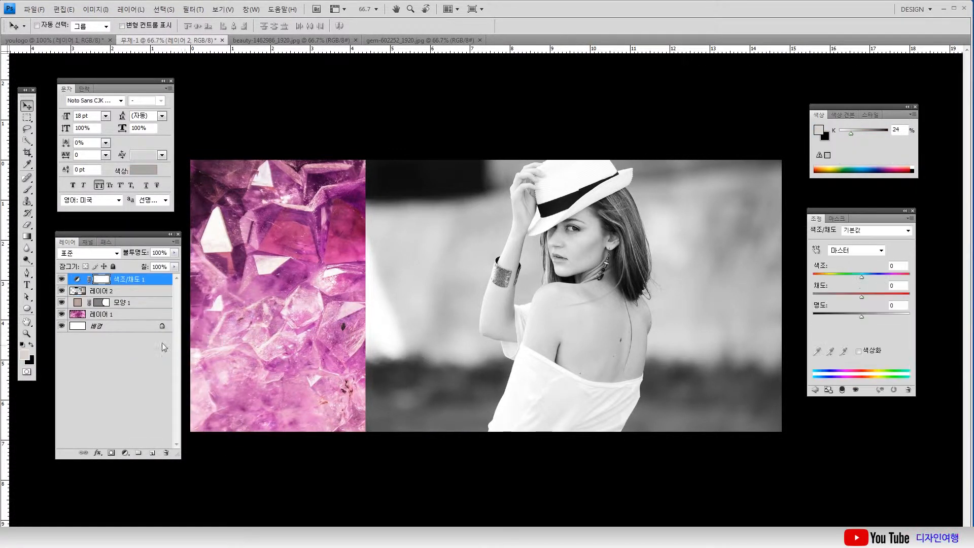
mouse_move(861, 278)
mouse_down()
mouse_move(879, 278)
mouse_move(848, 280)
mouse_up()
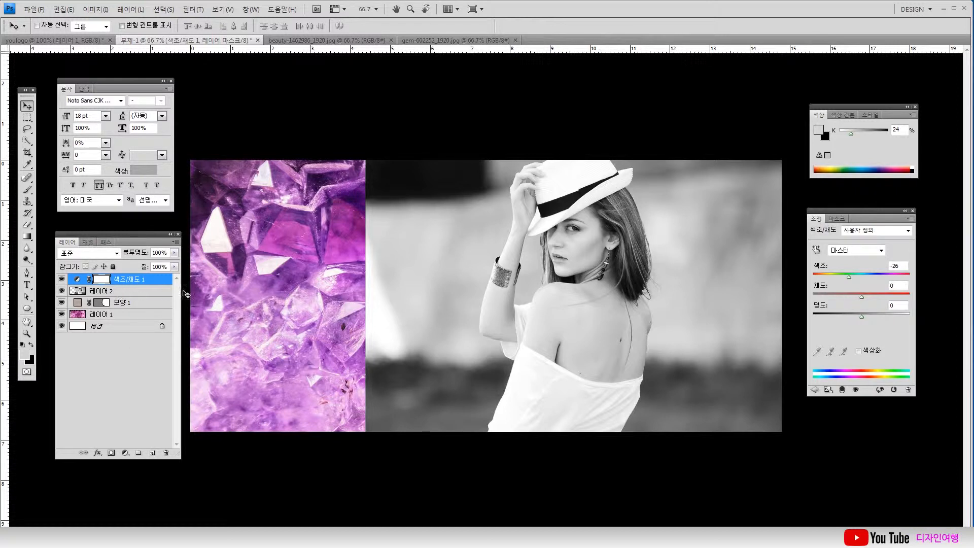
click(841, 390)
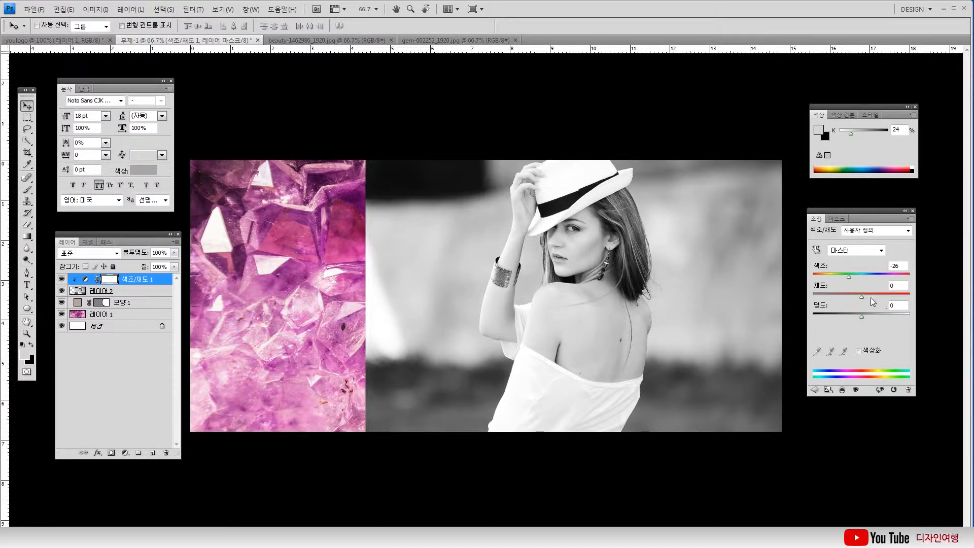
mouse_move(863, 316)
mouse_down()
mouse_move(838, 315)
mouse_move(879, 317)
mouse_up()
mouse_move(849, 277)
mouse_down()
mouse_move(869, 283)
mouse_move(833, 281)
mouse_up()
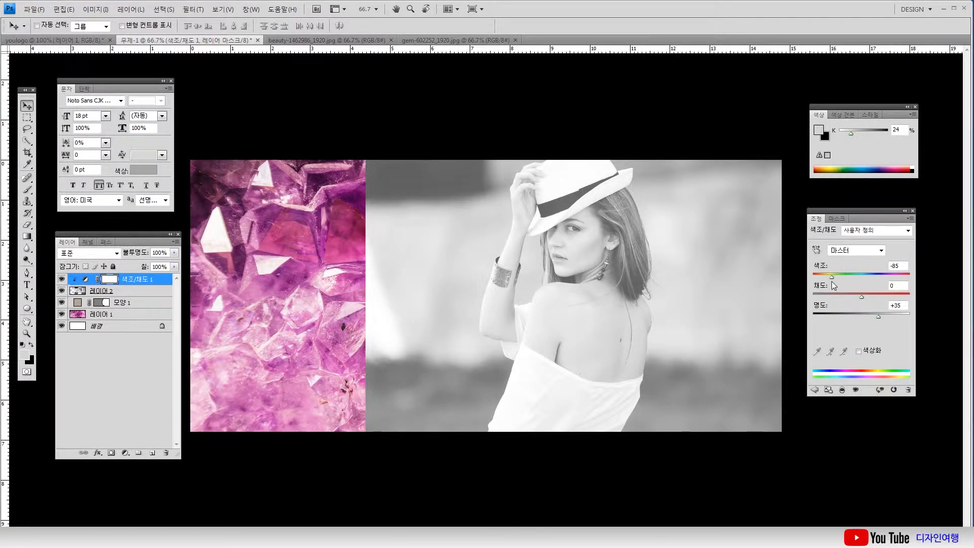
- Set the Reds range of the clipped Hue/Saturation adjustment to Hue +113, Saturation +45 and Lightness +2, and deselect the layer
click(882, 250)
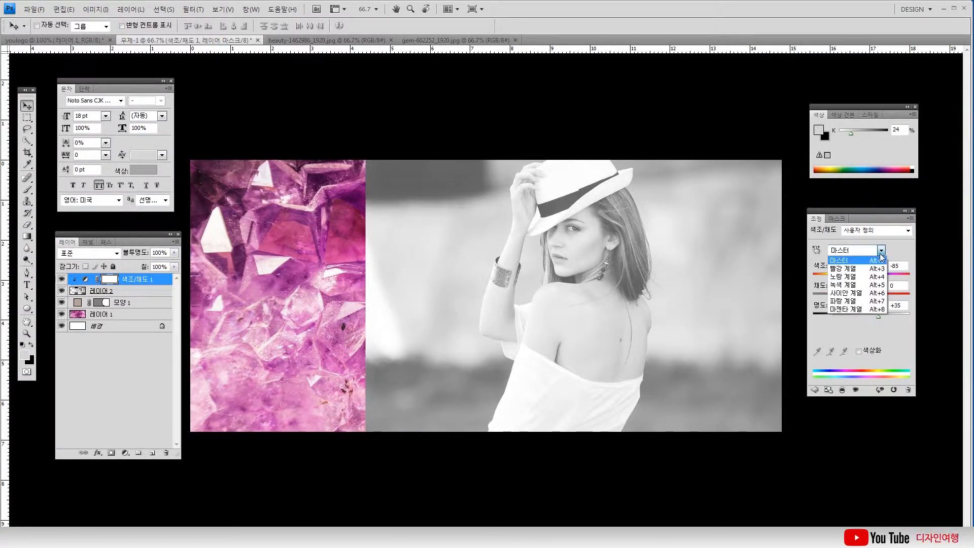
click(859, 269)
drag(862, 278, 888, 299)
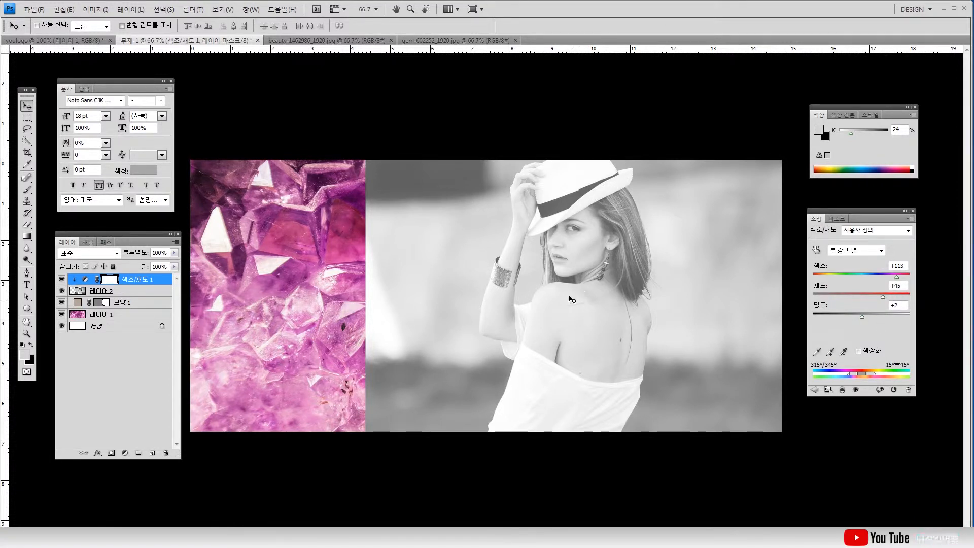
click(135, 370)
- Add a Gradient Map adjustment above the Hue/Saturation layer using the violet-orange preset (보라, 주황) and clip it to the portrait
click(105, 280)
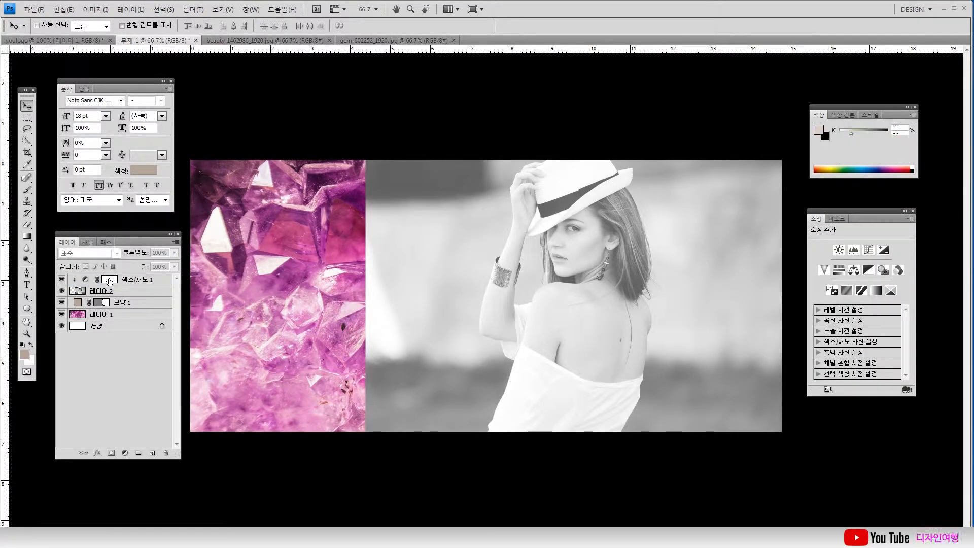
click(124, 453)
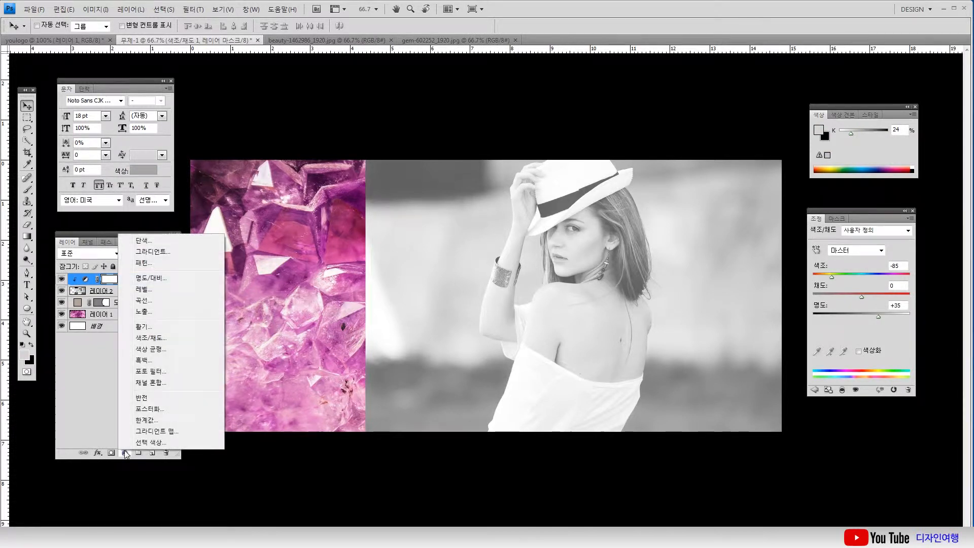
click(150, 430)
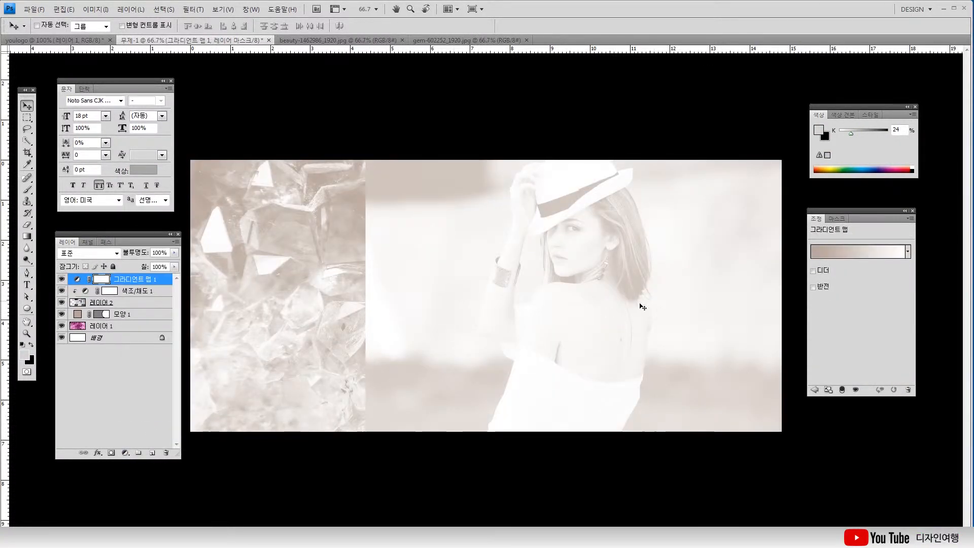
click(848, 253)
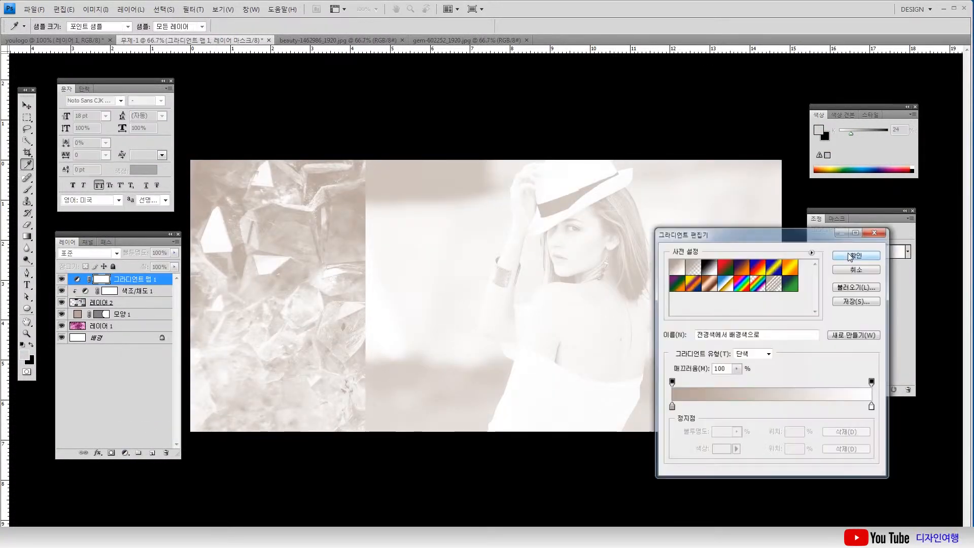
click(740, 272)
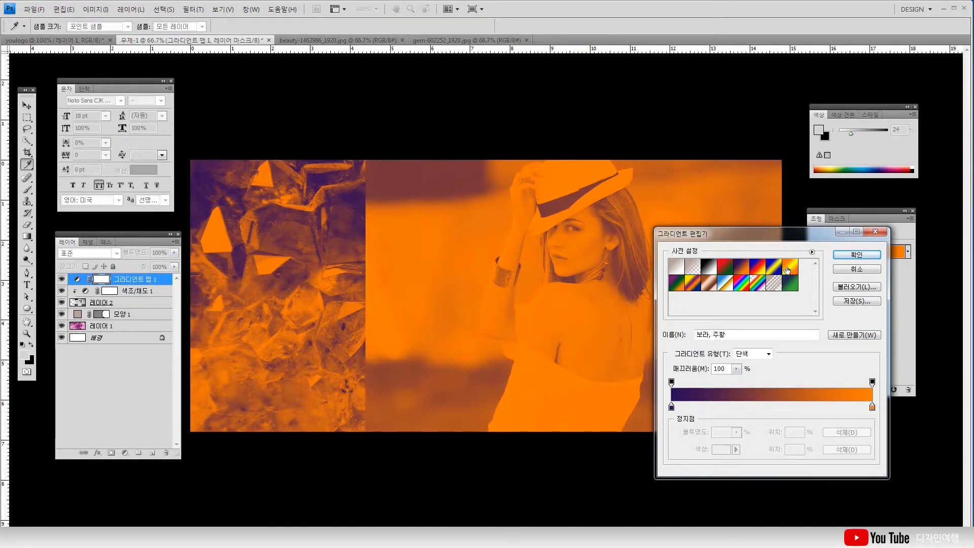
click(852, 258)
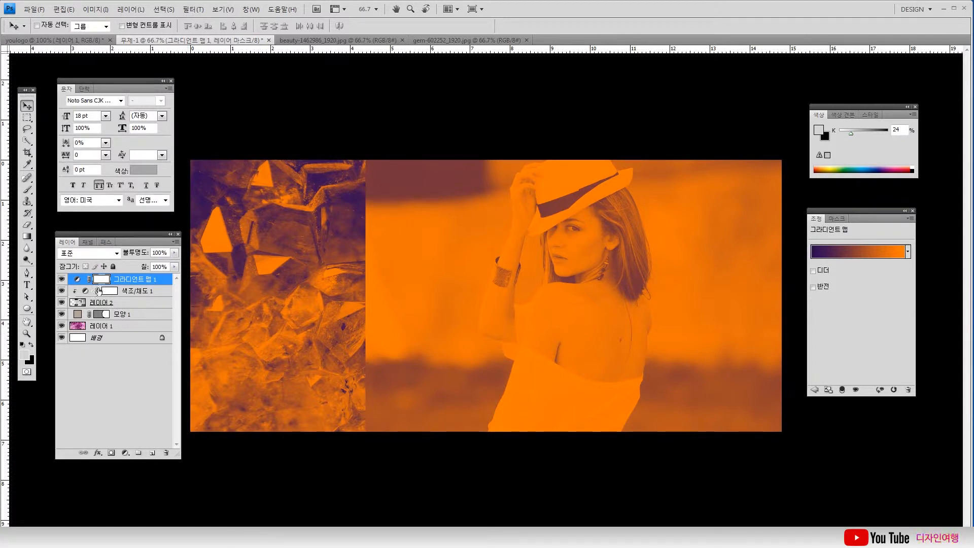
click(842, 390)
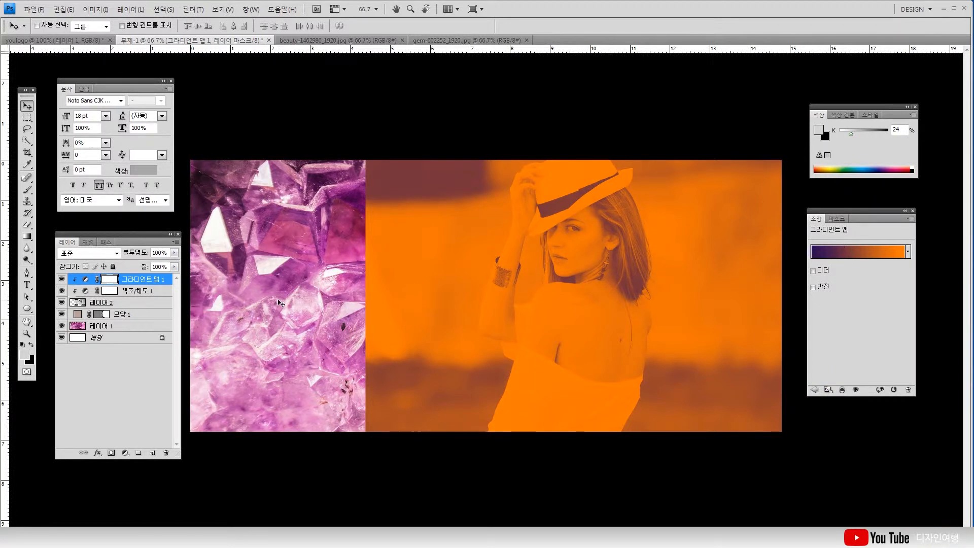
- Set the Gradient Map layer's blend mode to Soft Light and its fill to about 73%, and deselect it
click(174, 266)
drag(171, 275, 144, 278)
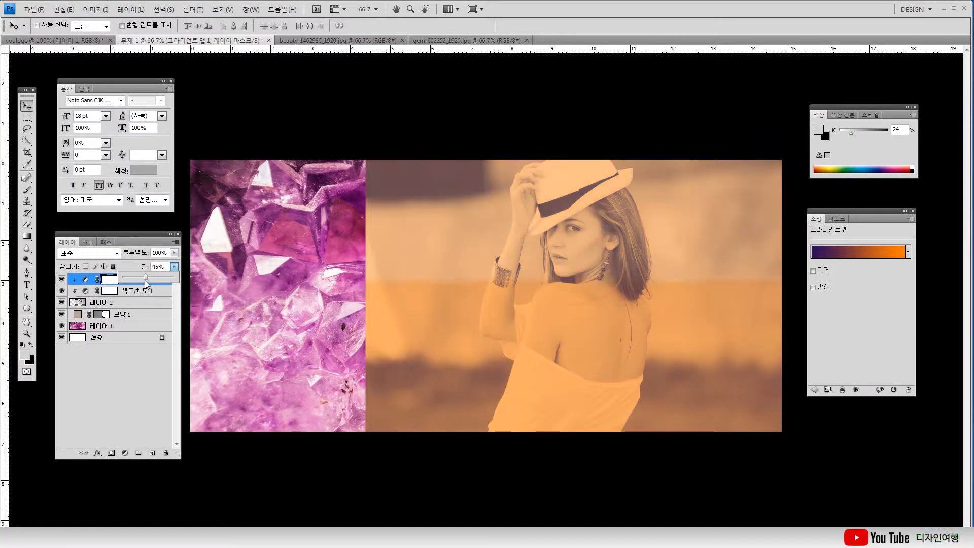
click(114, 255)
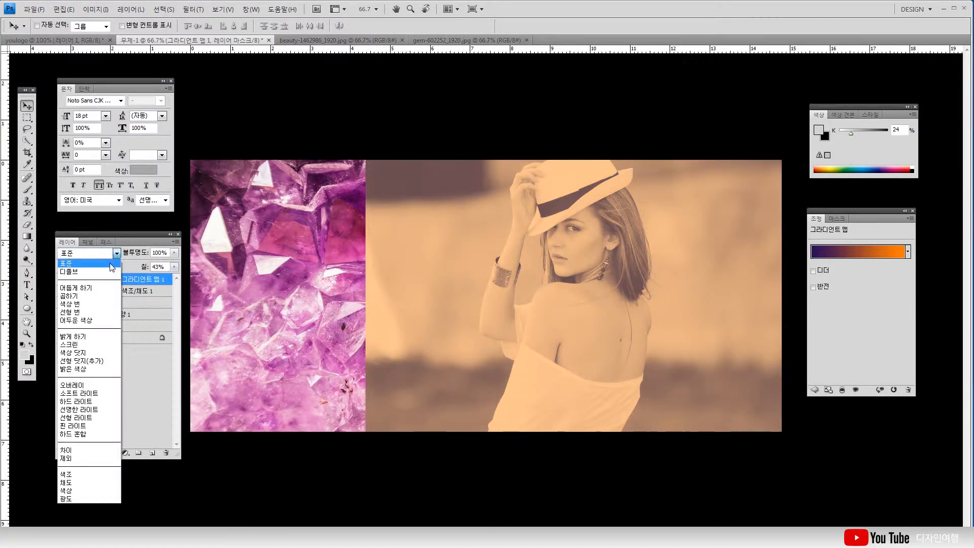
click(86, 393)
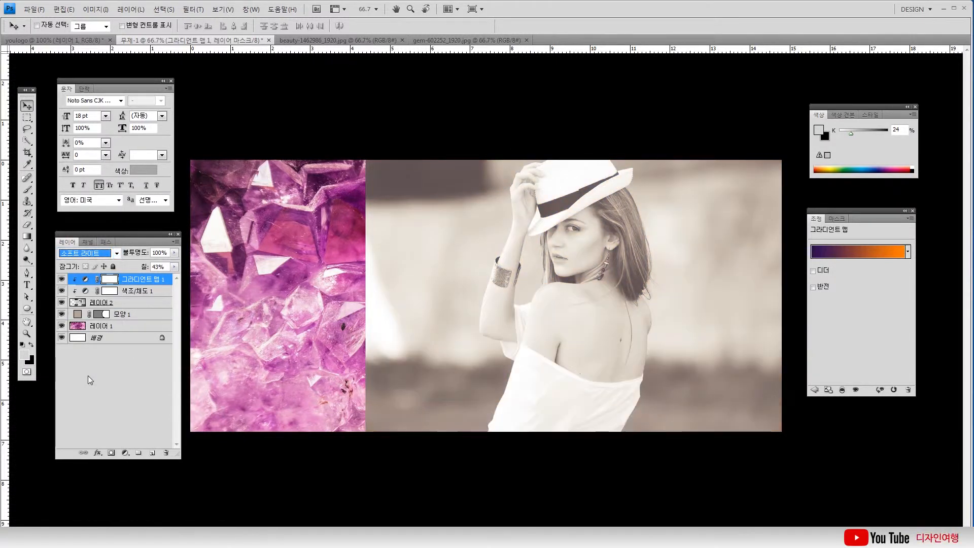
click(174, 267)
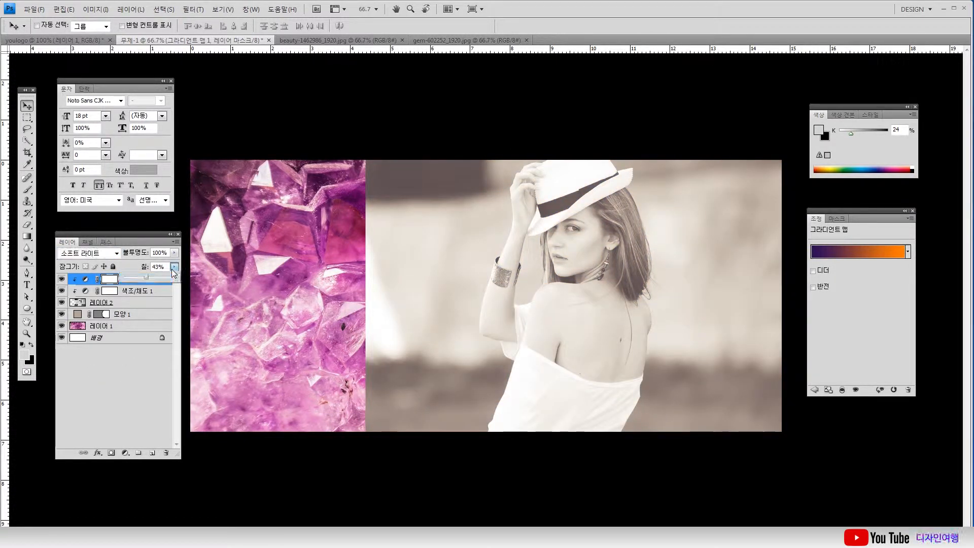
click(157, 278)
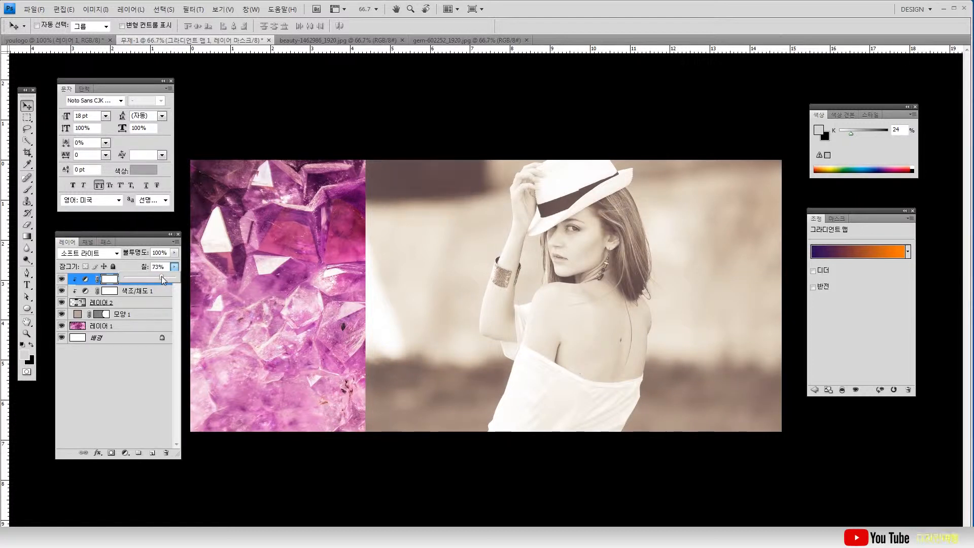
click(135, 412)
- Add a Photo Filter adjustment on top with the Magenta filter at 61% density and clip it to the portrait layer
click(125, 454)
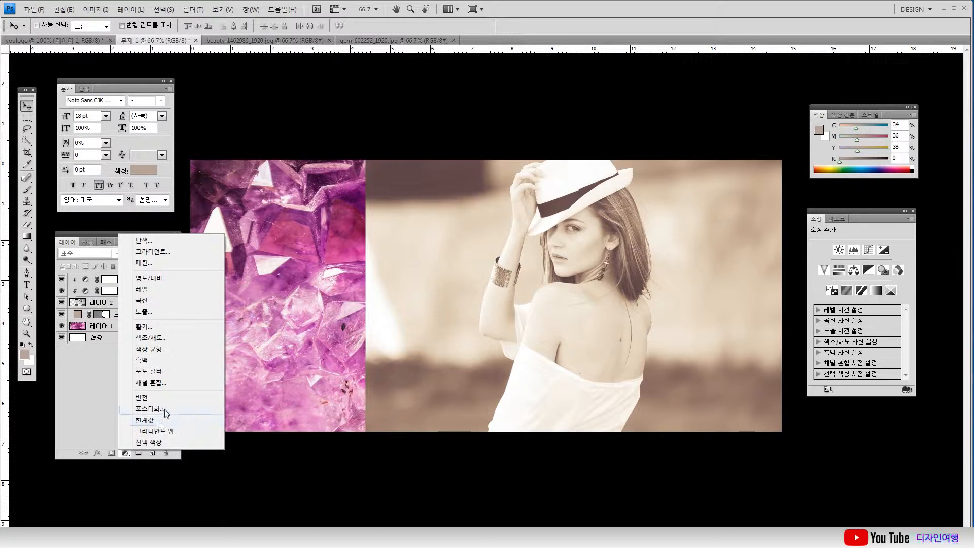
click(159, 374)
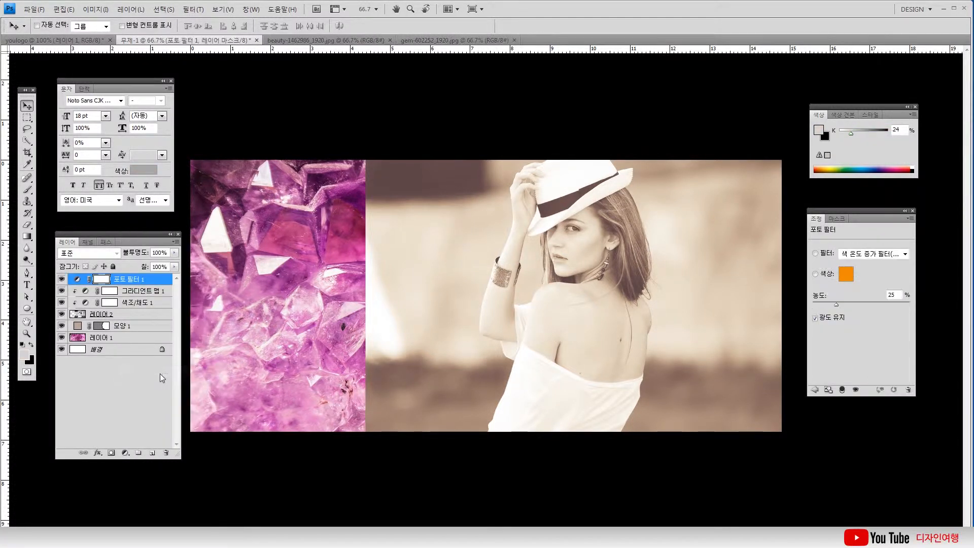
click(904, 254)
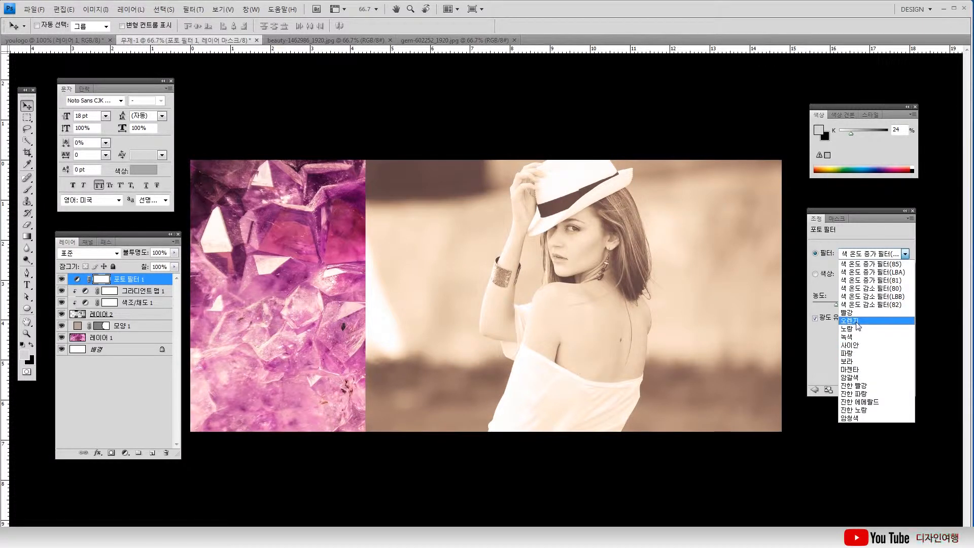
click(861, 370)
drag(839, 306, 857, 306)
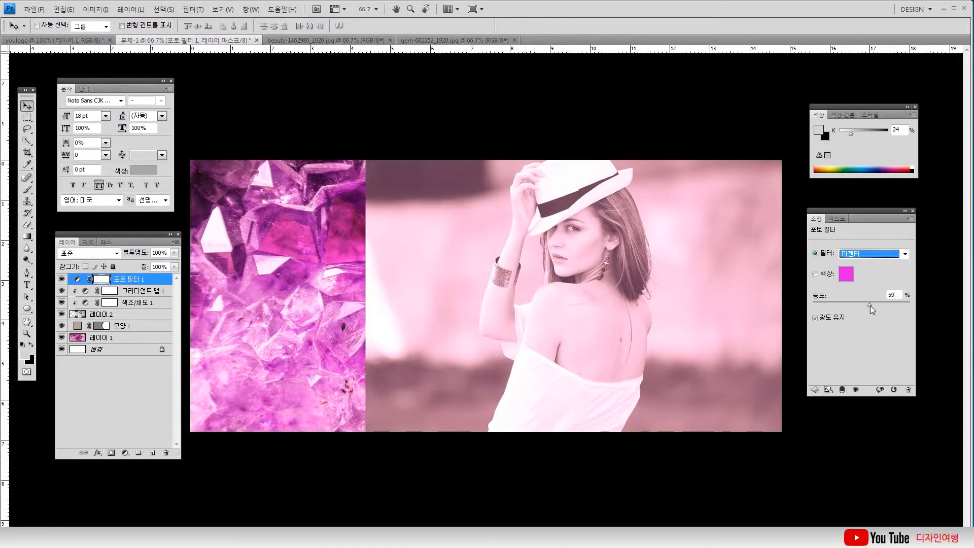
mouse_move(869, 306)
mouse_down()
mouse_move(855, 308)
mouse_move(871, 307)
mouse_up()
click(117, 397)
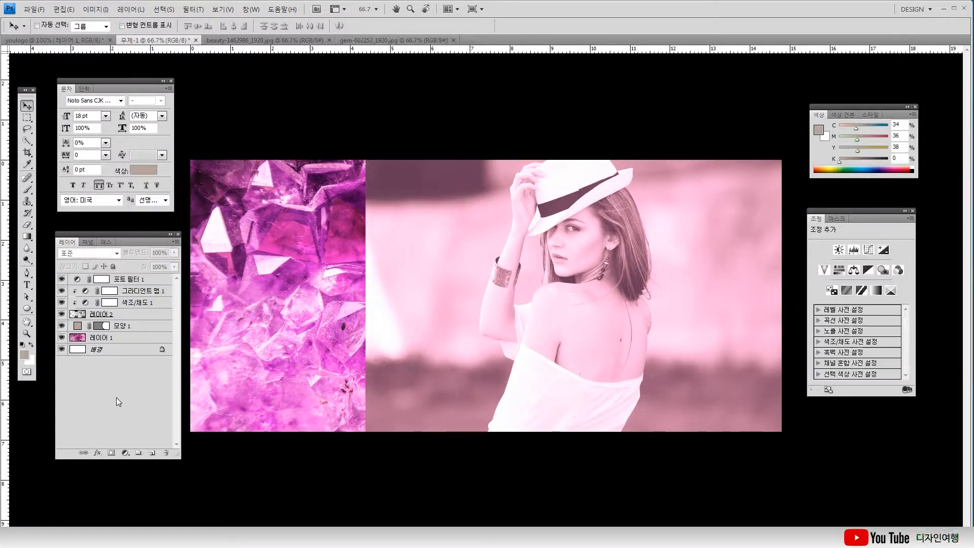
click(130, 282)
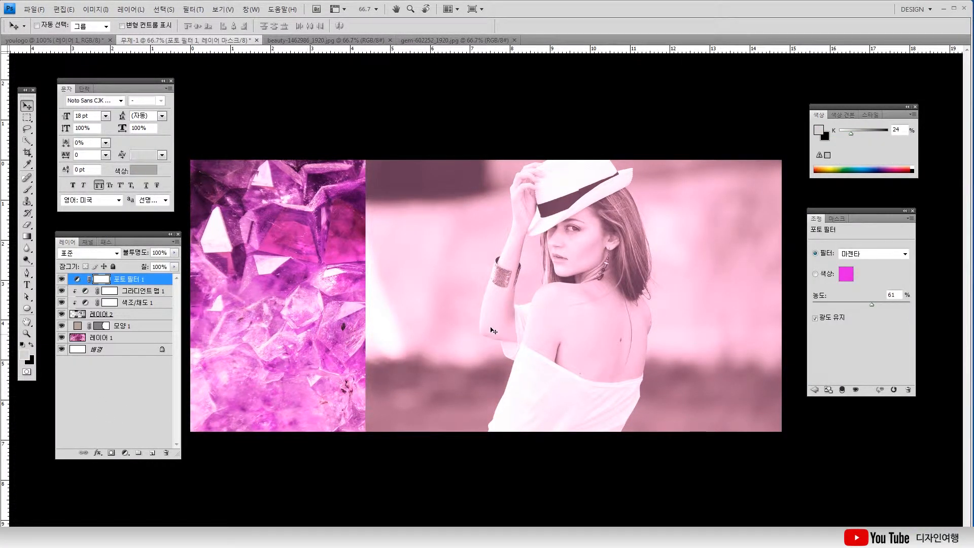
click(842, 390)
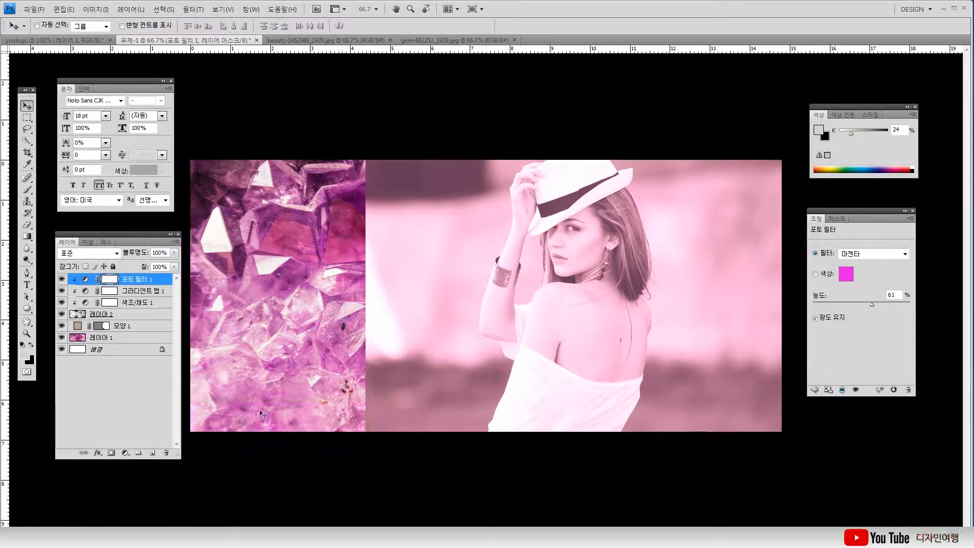
- Add a Color Balance adjustment on top with Shadows at +43, +17 and -38, and clip it to the portrait layer
click(125, 453)
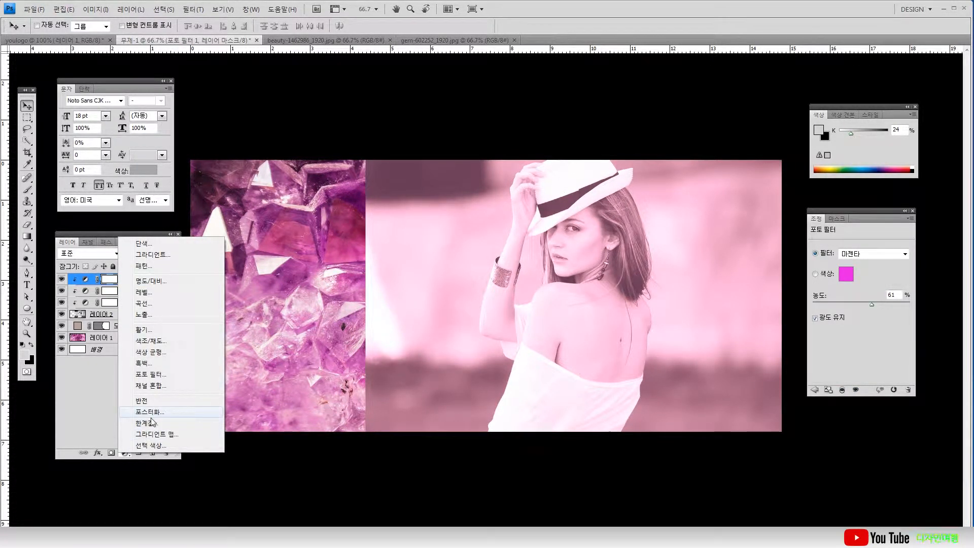
click(159, 353)
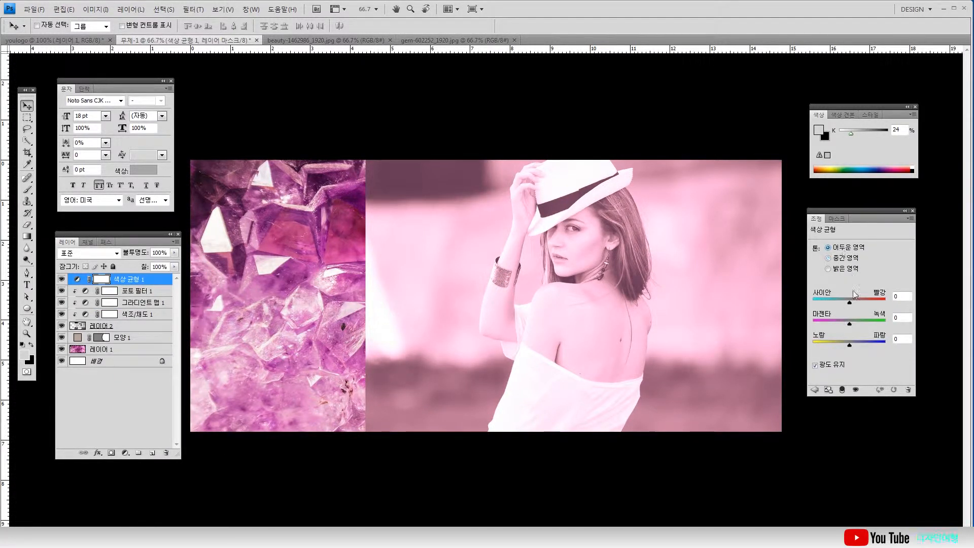
drag(854, 301, 837, 348)
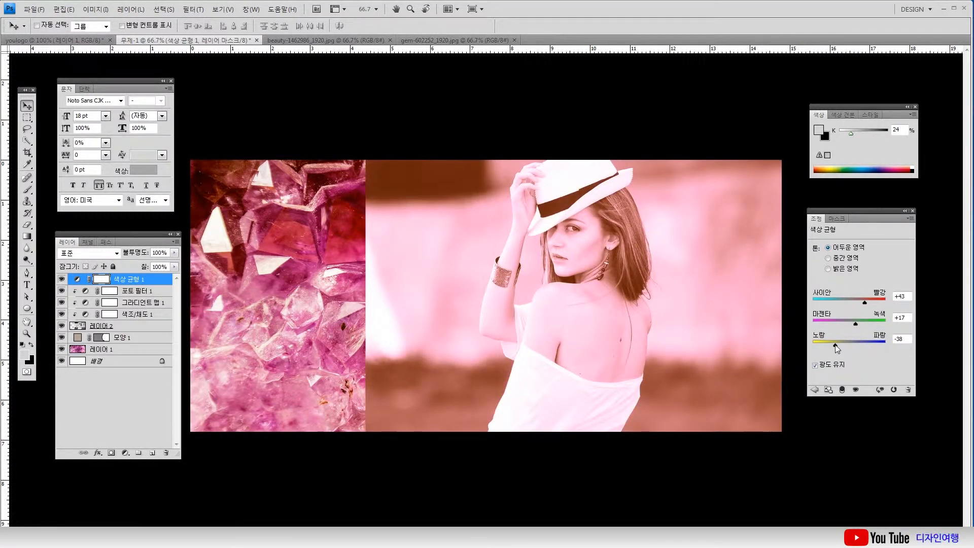
click(842, 390)
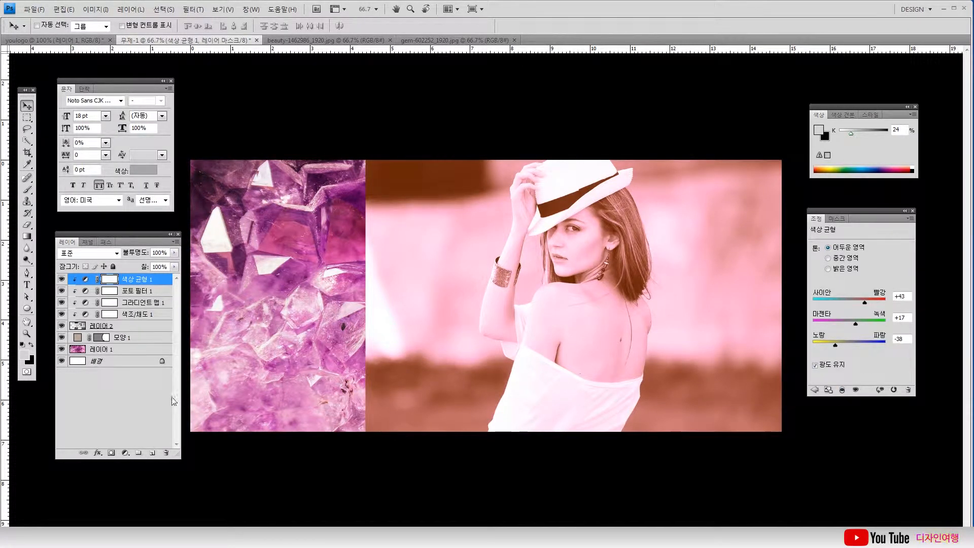
- Add a Gradient fill layer at 142% scale and apply the blue, red, yellow preset (파랑, 빨강, 노랑)
click(125, 453)
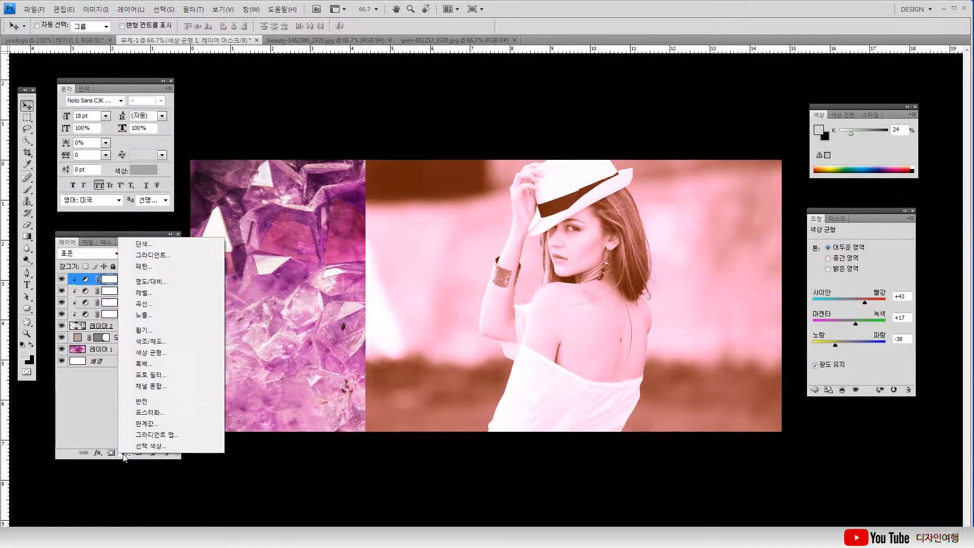
click(165, 255)
drag(245, 304, 494, 363)
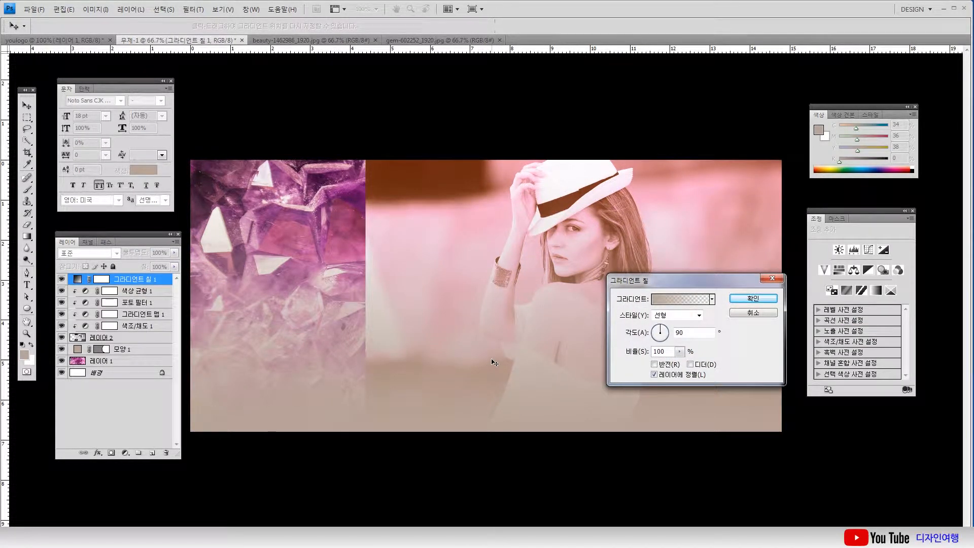
click(680, 352)
drag(680, 364, 696, 363)
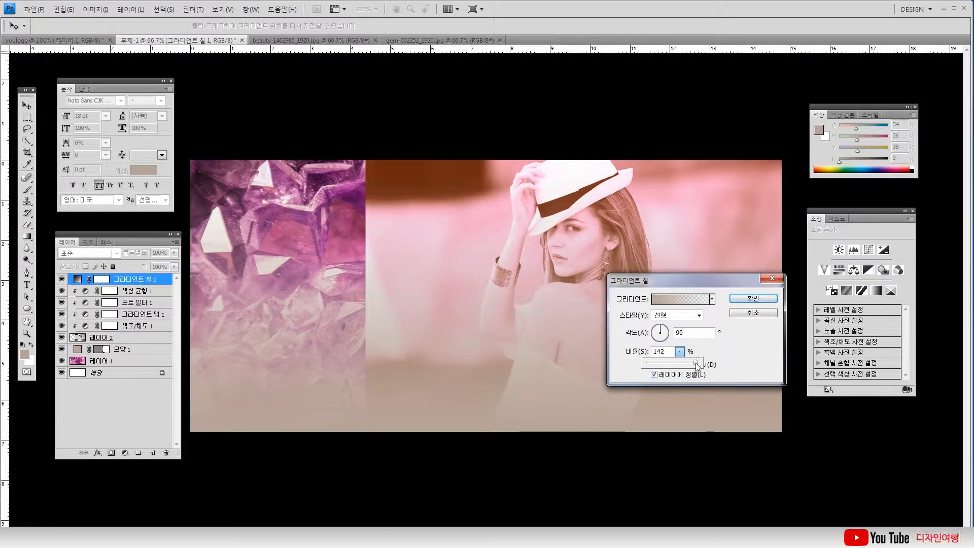
click(684, 300)
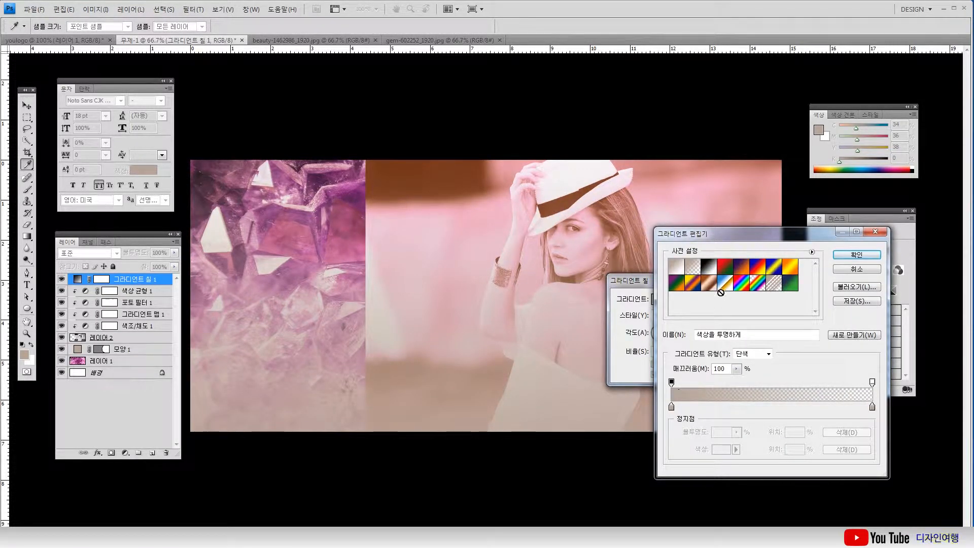
click(756, 271)
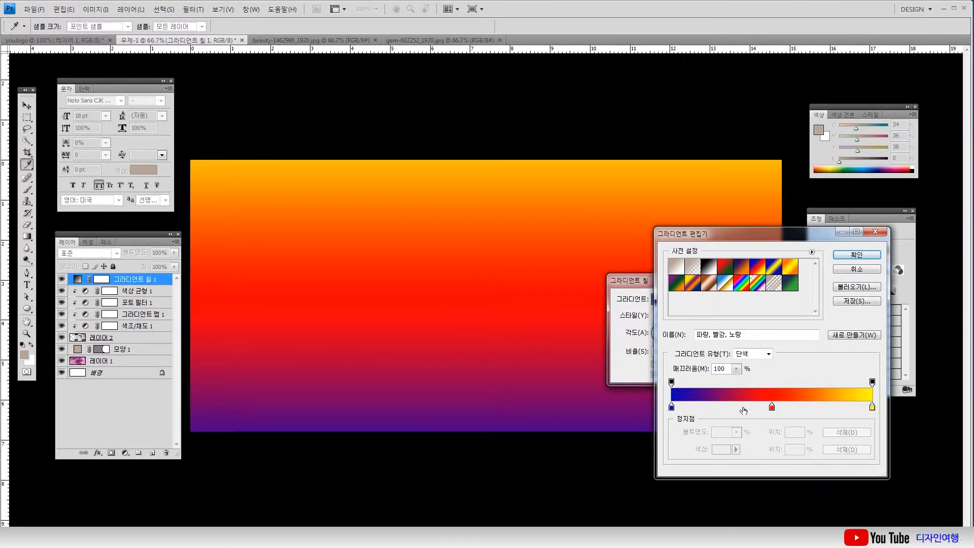
click(671, 407)
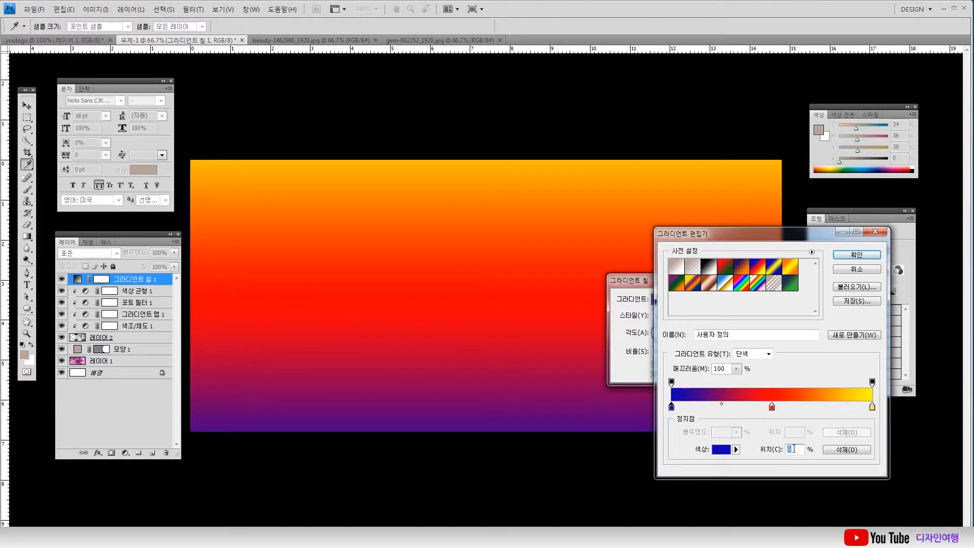
text(45)
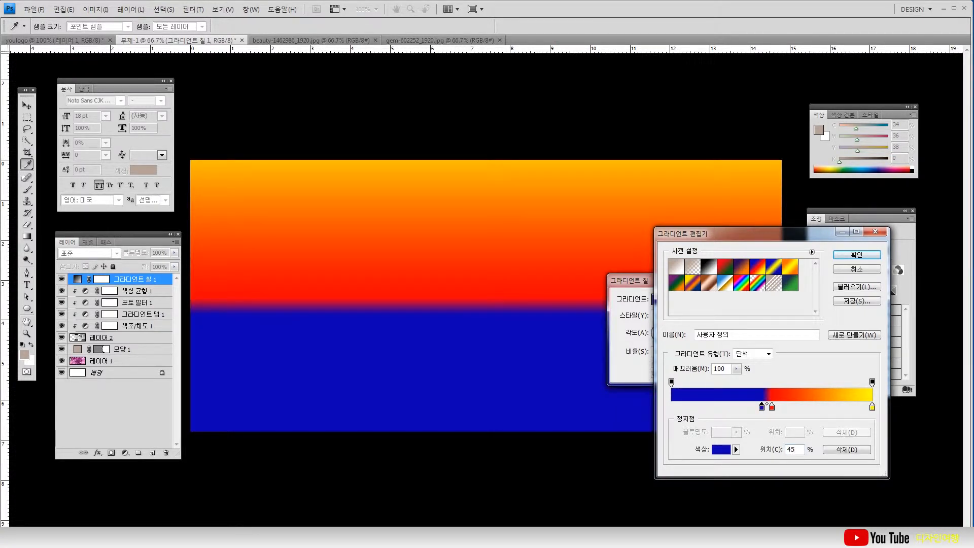
double_click(794, 449)
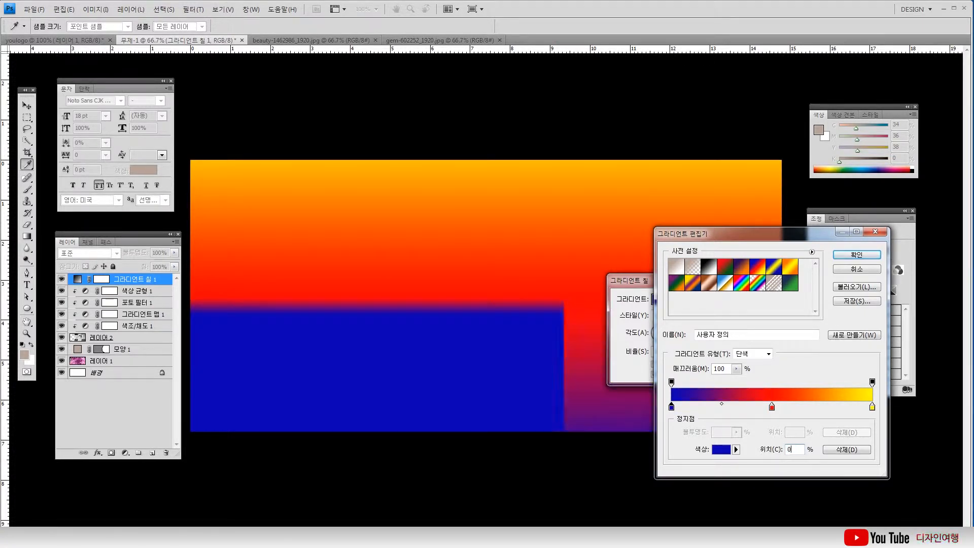
text(0)
click(768, 355)
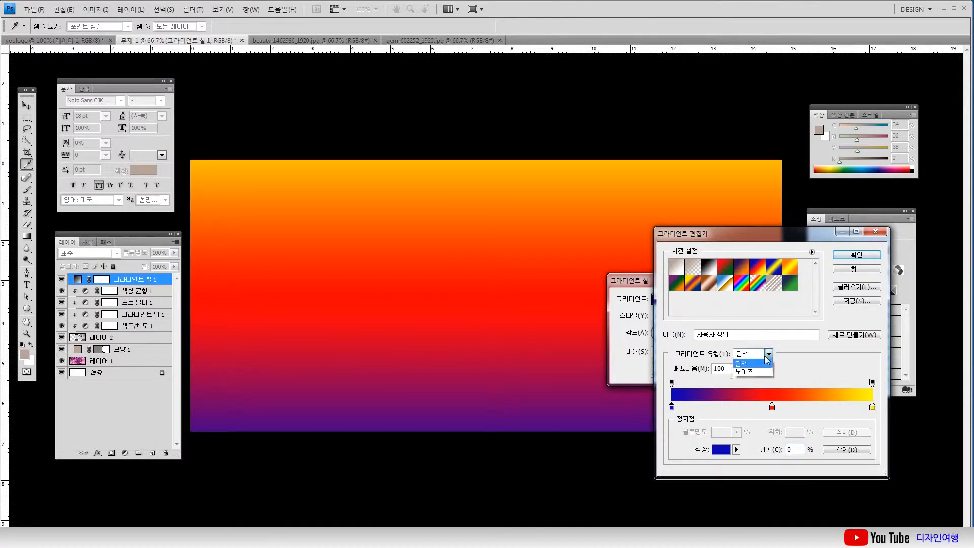
click(798, 369)
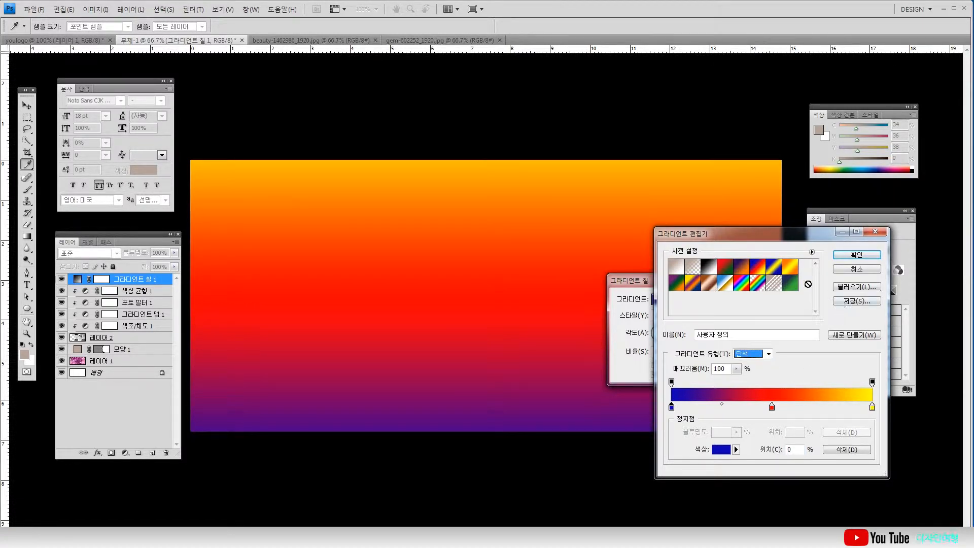
- Set the gradient fill's angle to 45°, reverse its colors and apply the fill
click(853, 270)
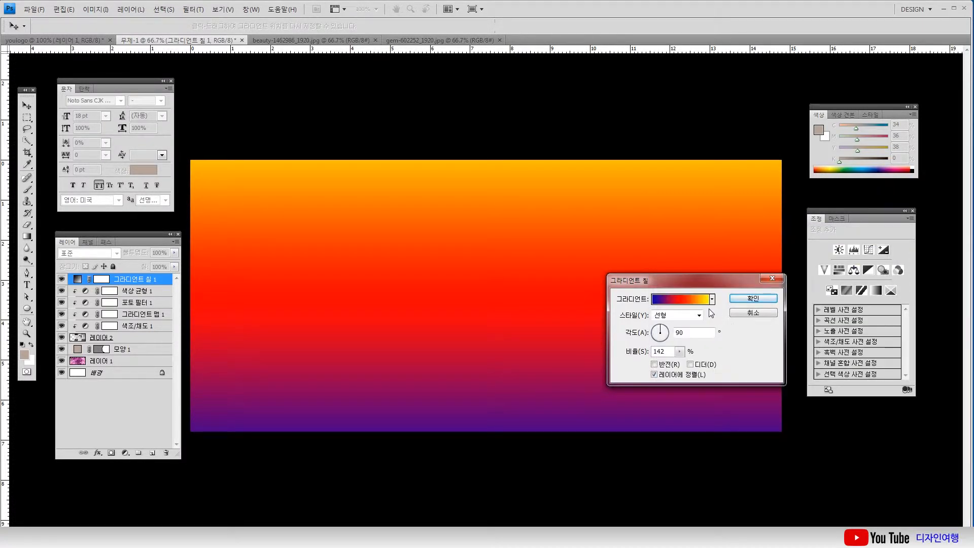
text(45)
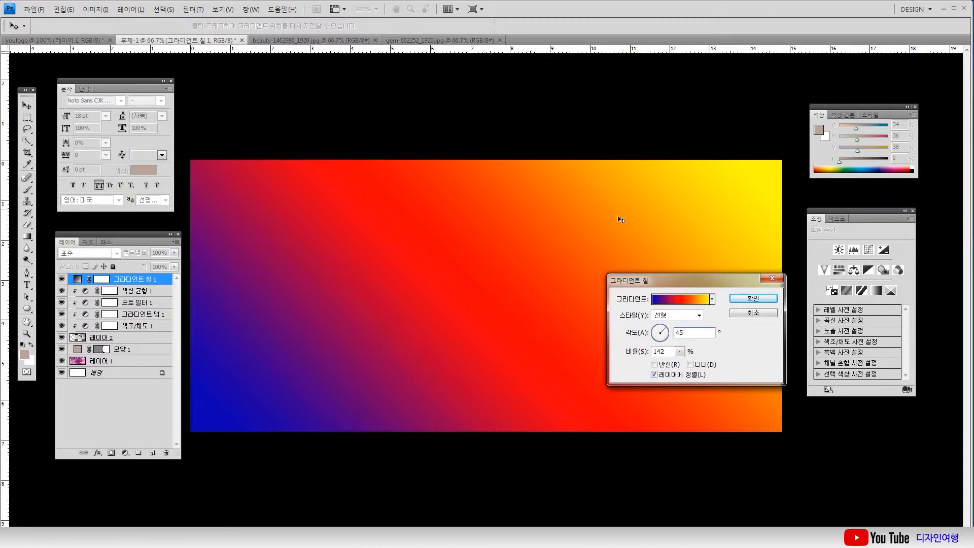
drag(619, 217, 249, 318)
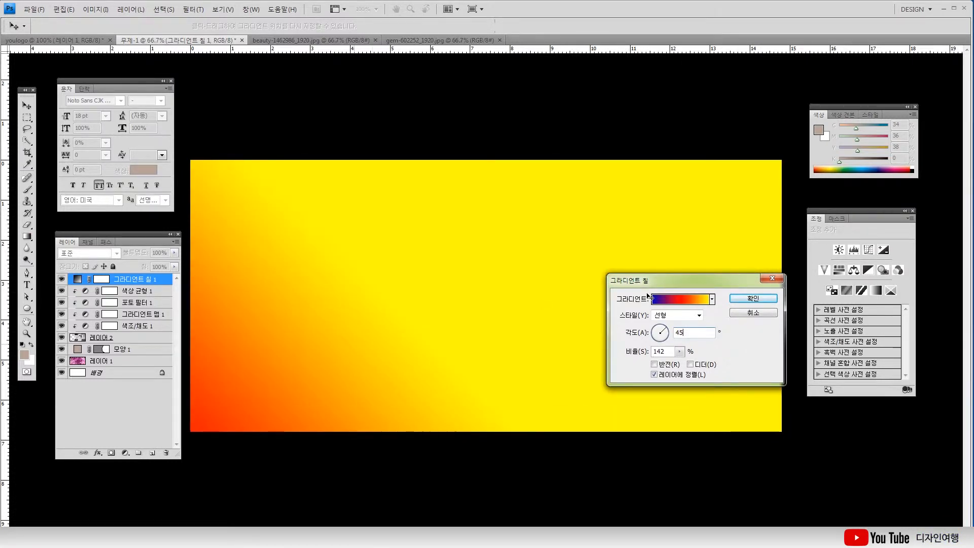
drag(647, 294, 491, 303)
drag(609, 277, 584, 274)
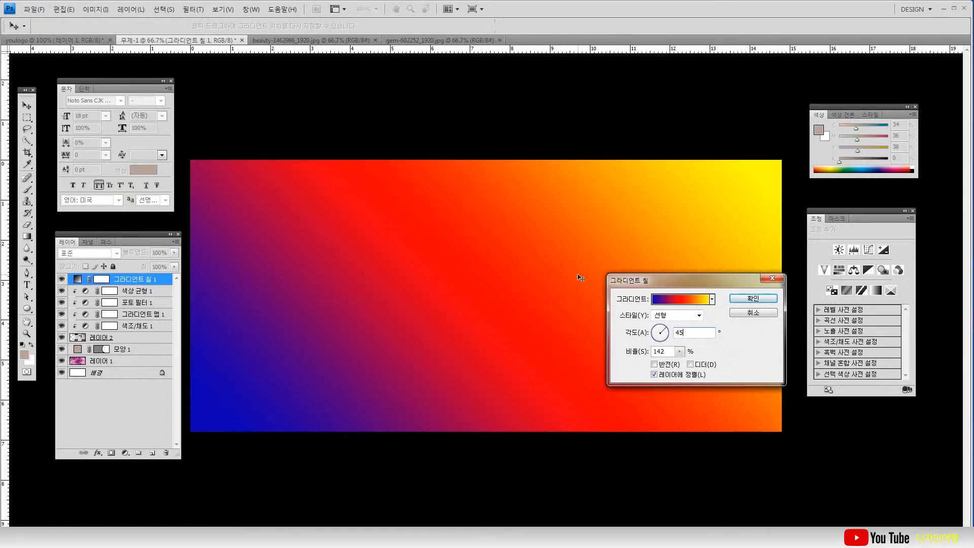
click(654, 364)
click(655, 364)
click(655, 364)
click(753, 299)
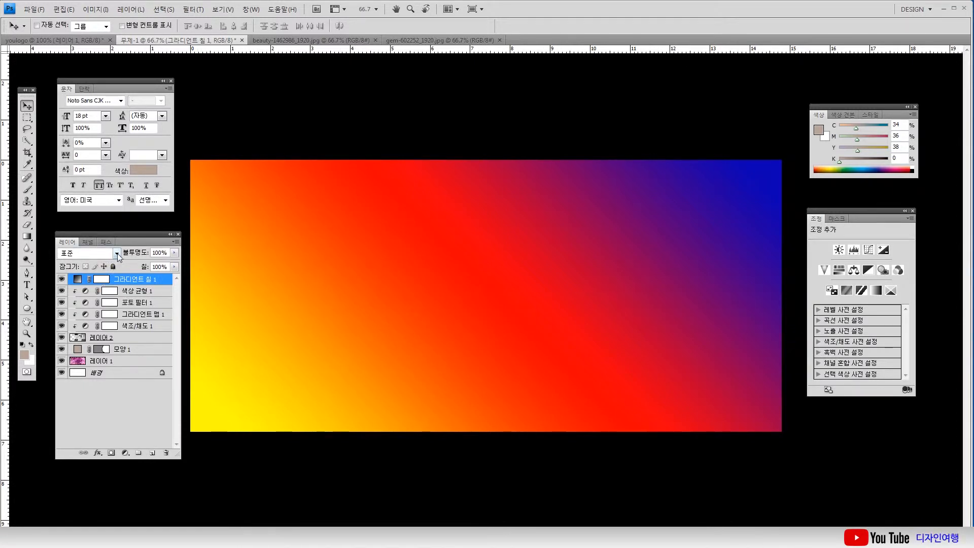
- Try the Overlay blend mode on the gradient fill layer and compare the image with the layer hidden and shown
double_click(80, 280)
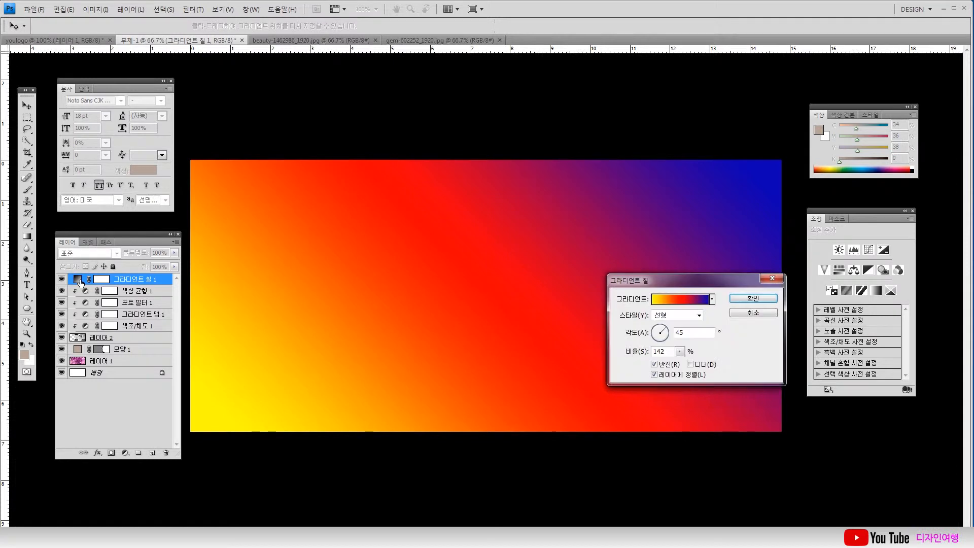
click(754, 299)
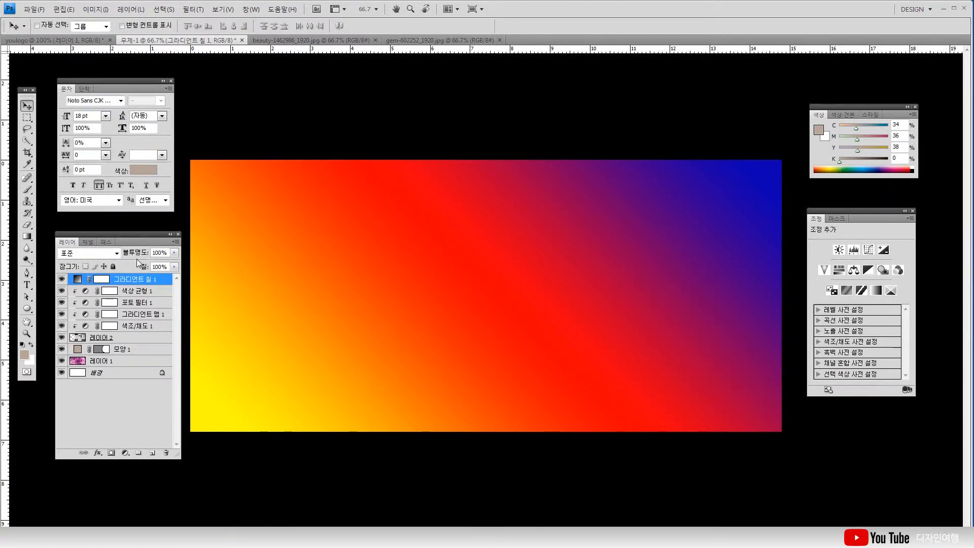
click(118, 255)
click(84, 386)
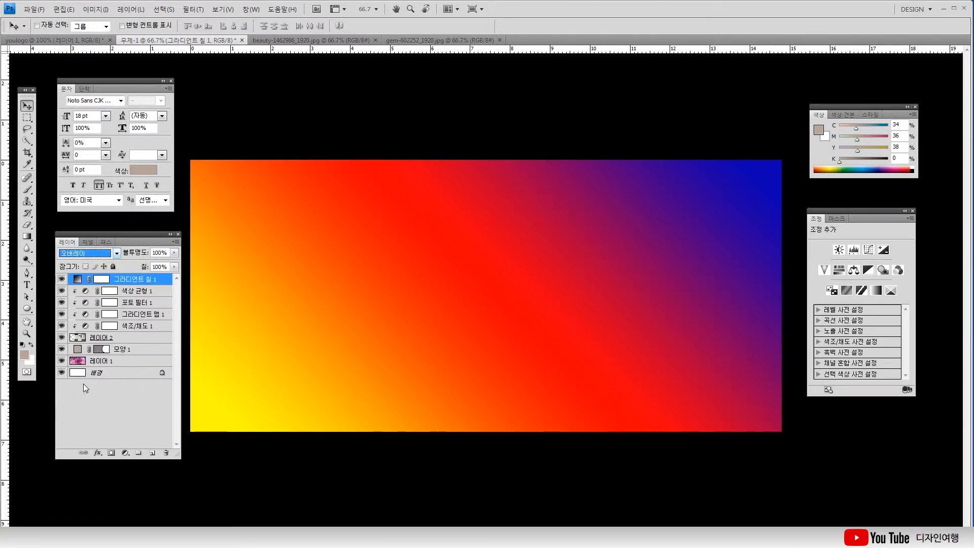
click(61, 280)
click(62, 279)
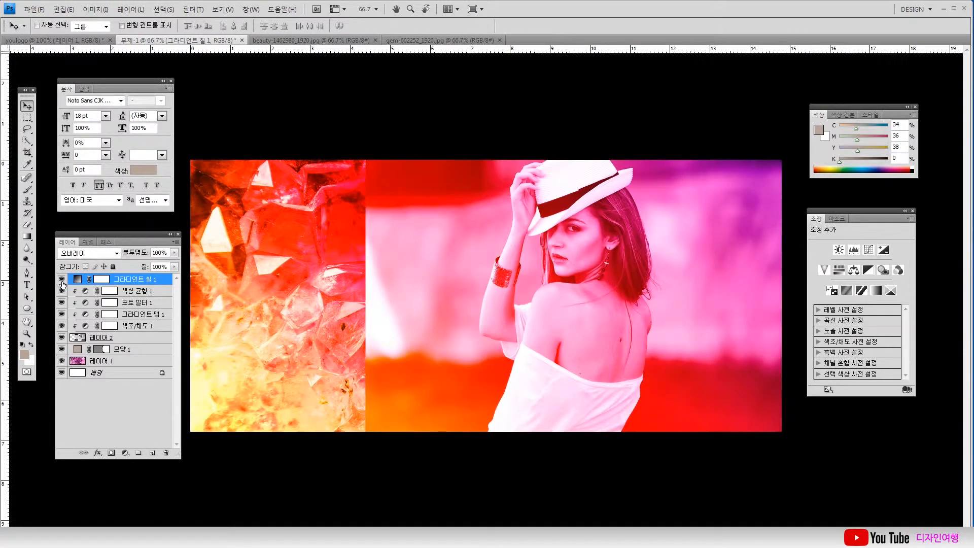
double_click(101, 281)
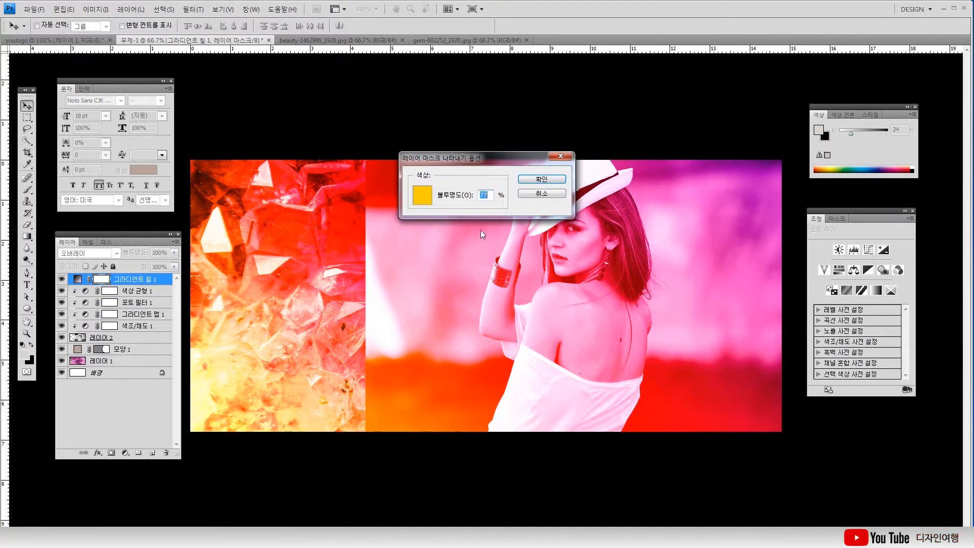
click(542, 180)
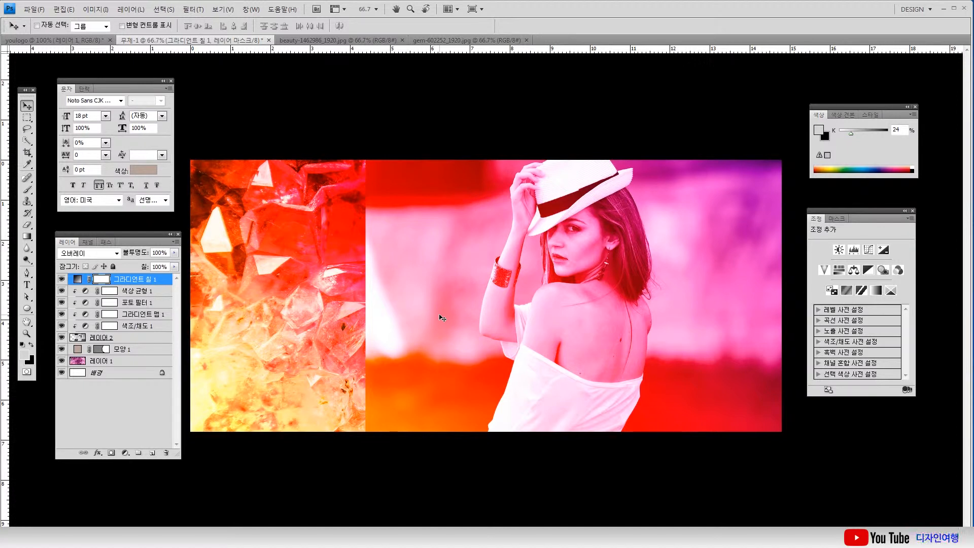
double_click(118, 280)
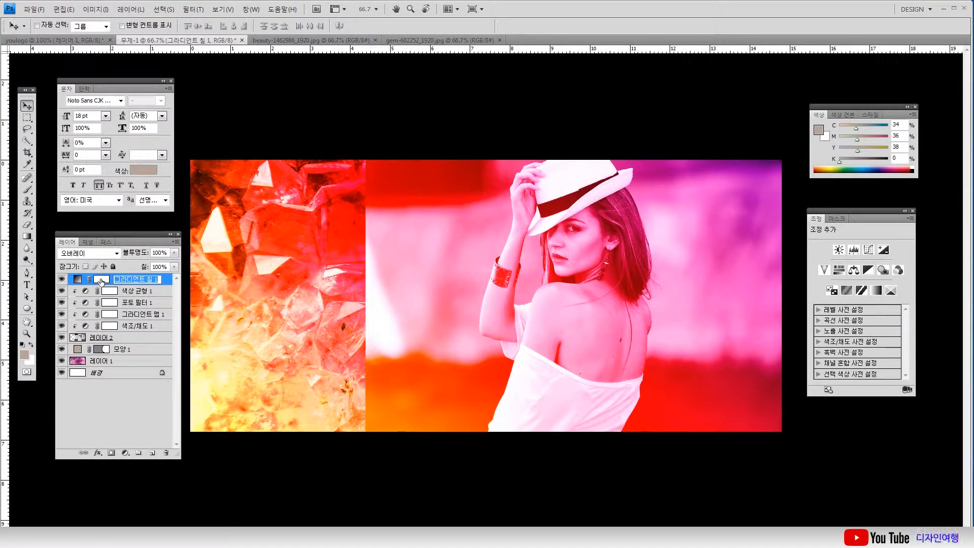
click(145, 434)
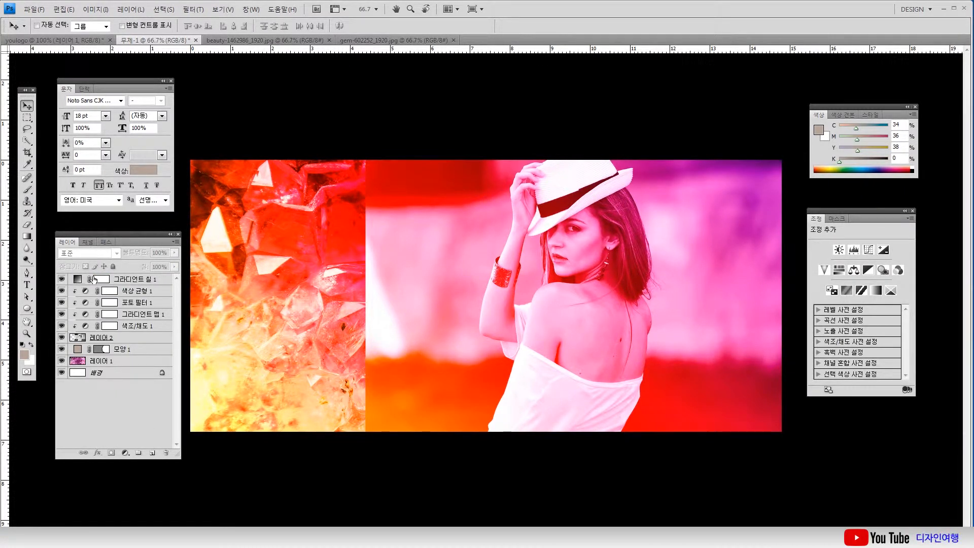
- Set the gradient fill layer's blend mode to Soft Light and its fill to 53%, and deselect it
click(109, 281)
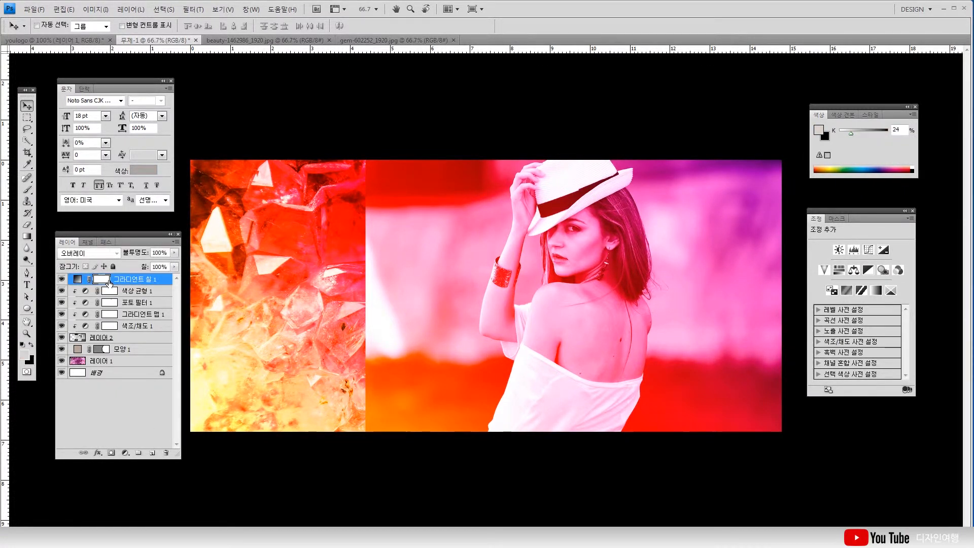
click(114, 253)
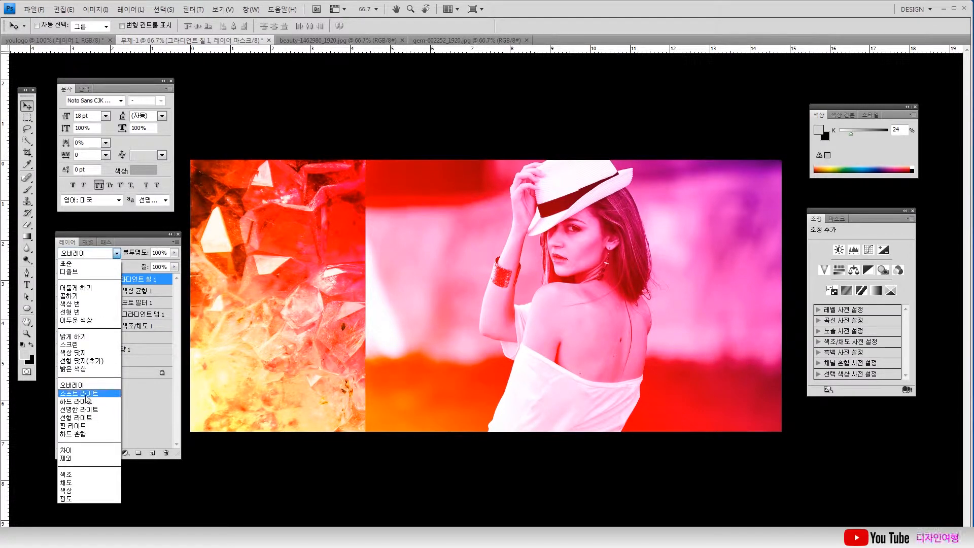
click(87, 394)
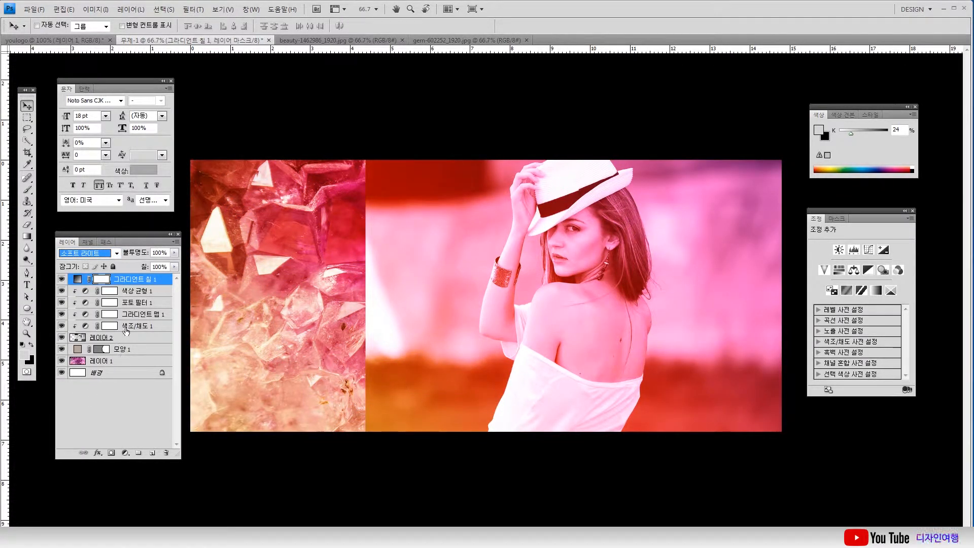
click(174, 267)
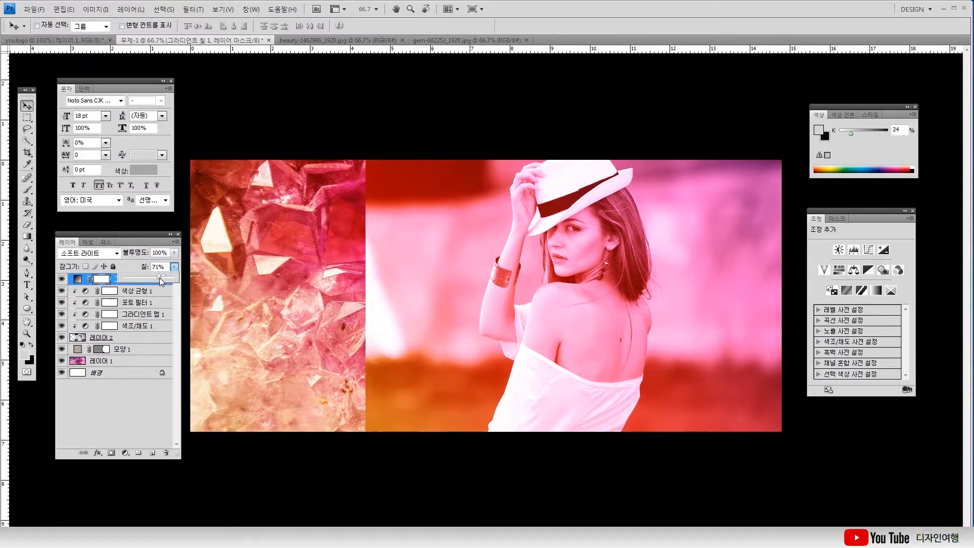
drag(159, 278, 154, 278)
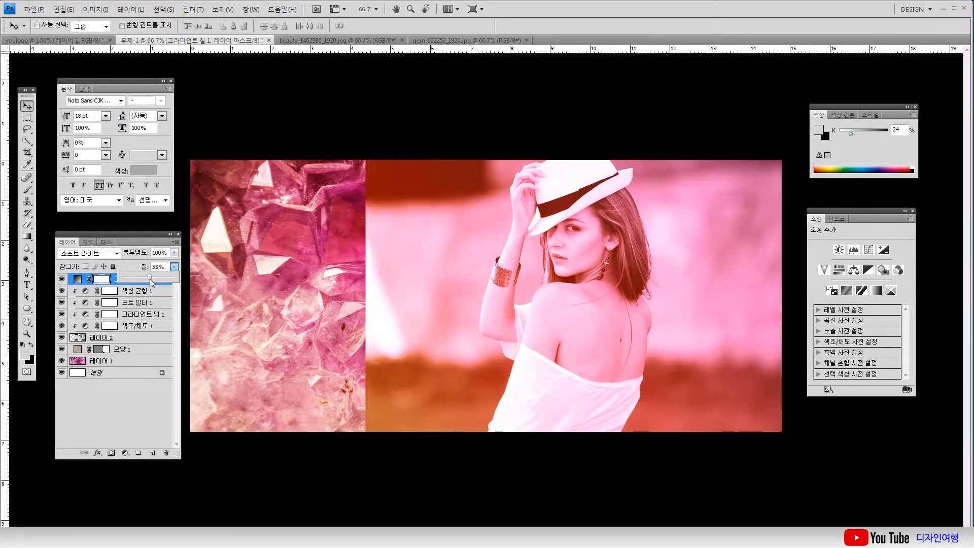
click(135, 416)
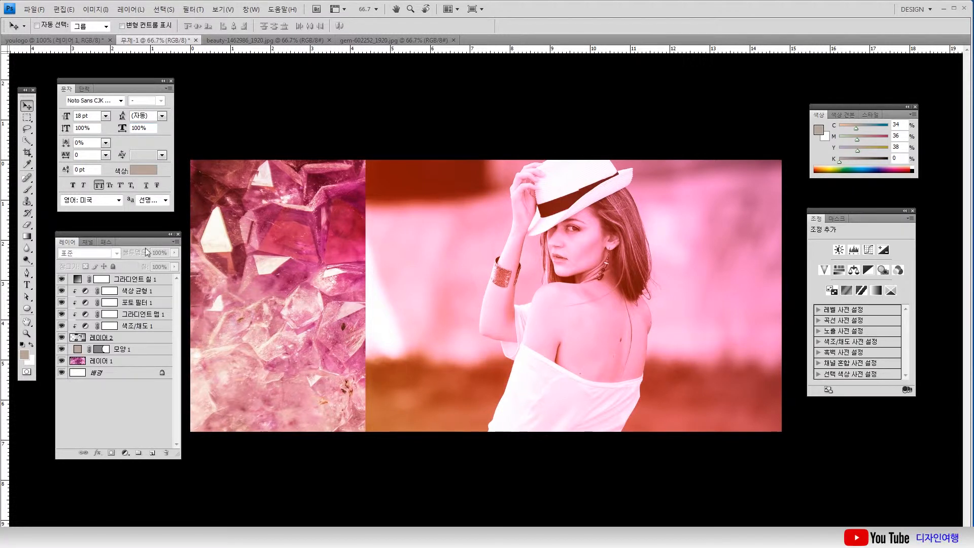
- Stamp all visible layers into a new merged layer above the gradient fill layer
click(94, 338)
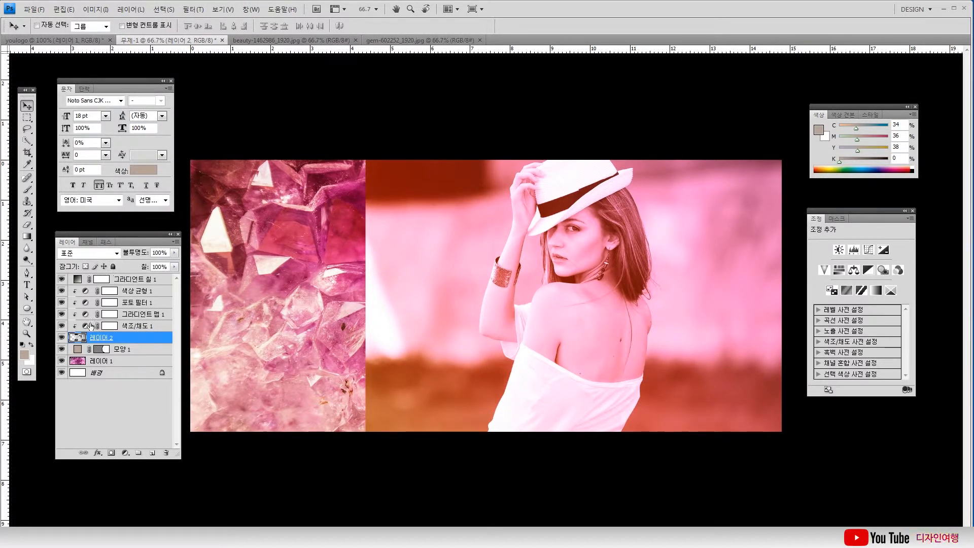
click(108, 280)
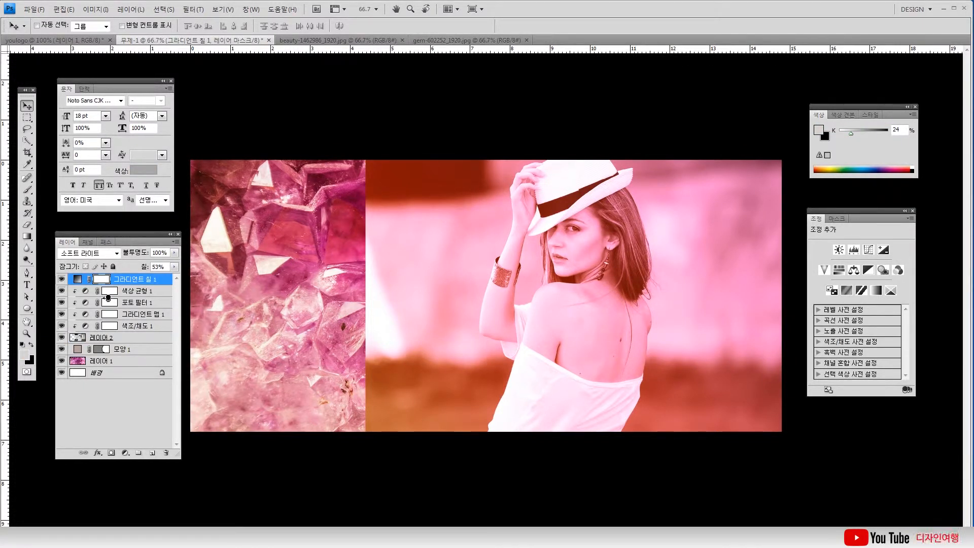
key(ctrl+shift+alt+e)
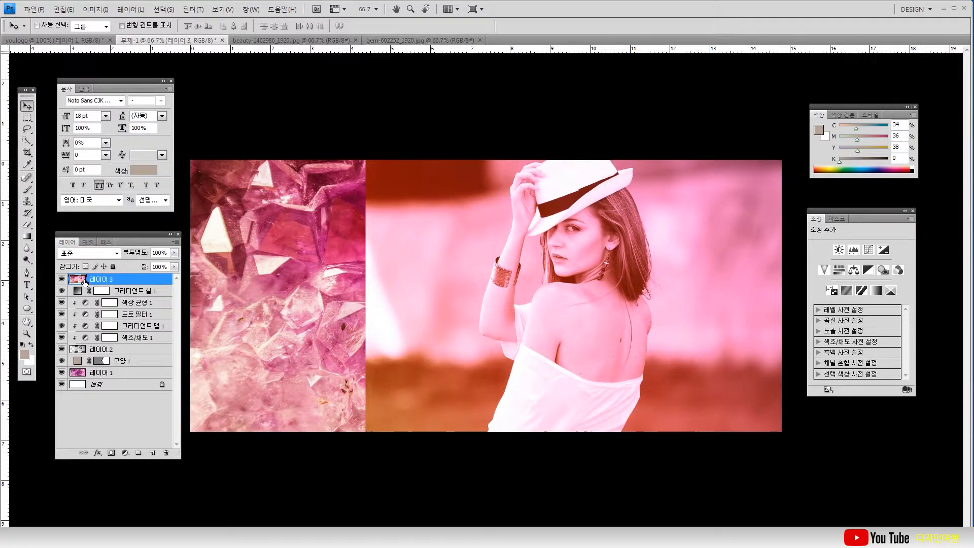
- Apply a Lens Flare to the merged layer at 156% brightness, centred near the upper edge of the pale wall beside the woman
click(163, 9)
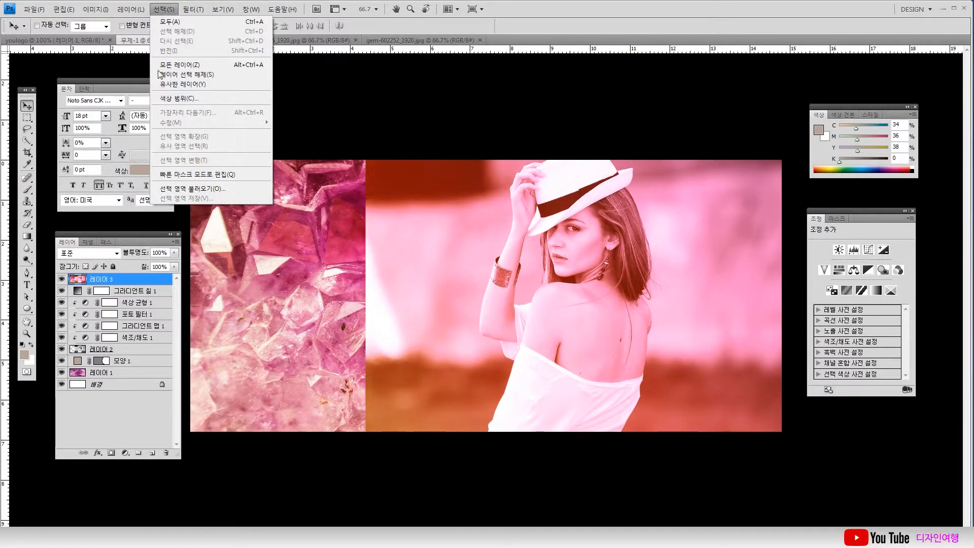
mouse_move(127, 13)
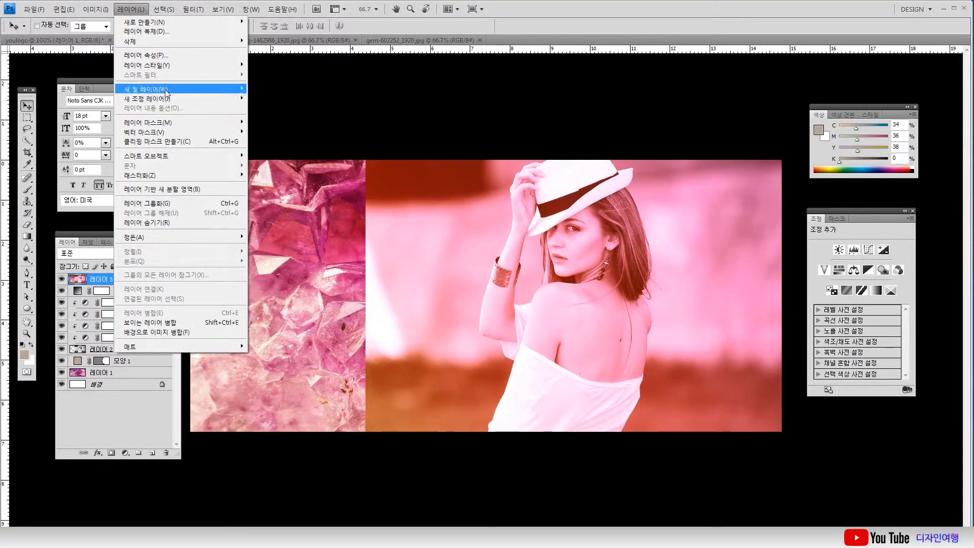
mouse_move(168, 13)
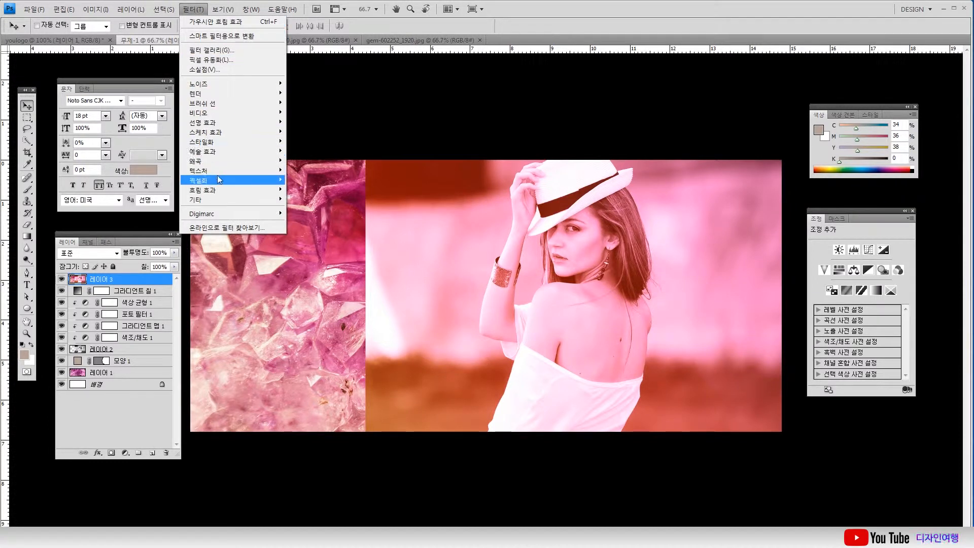
mouse_move(219, 95)
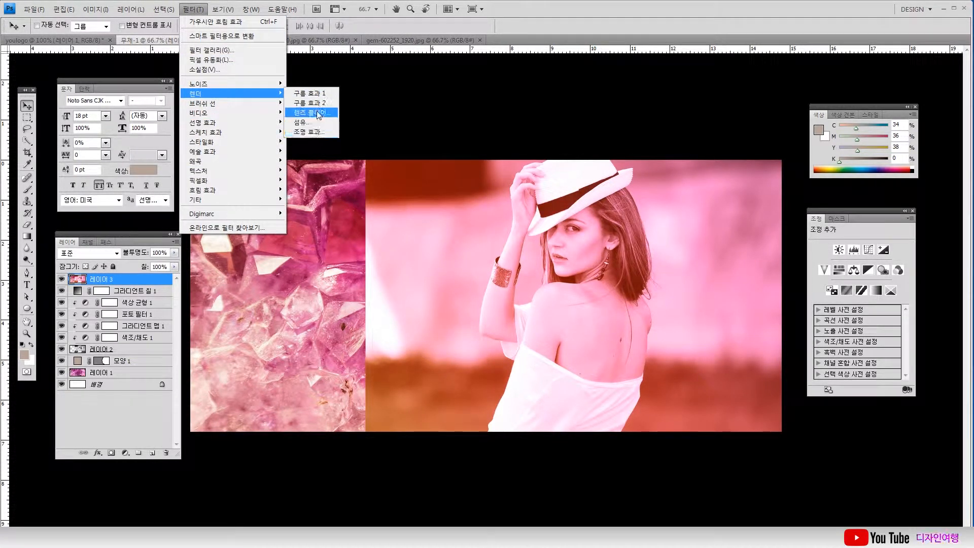
click(312, 112)
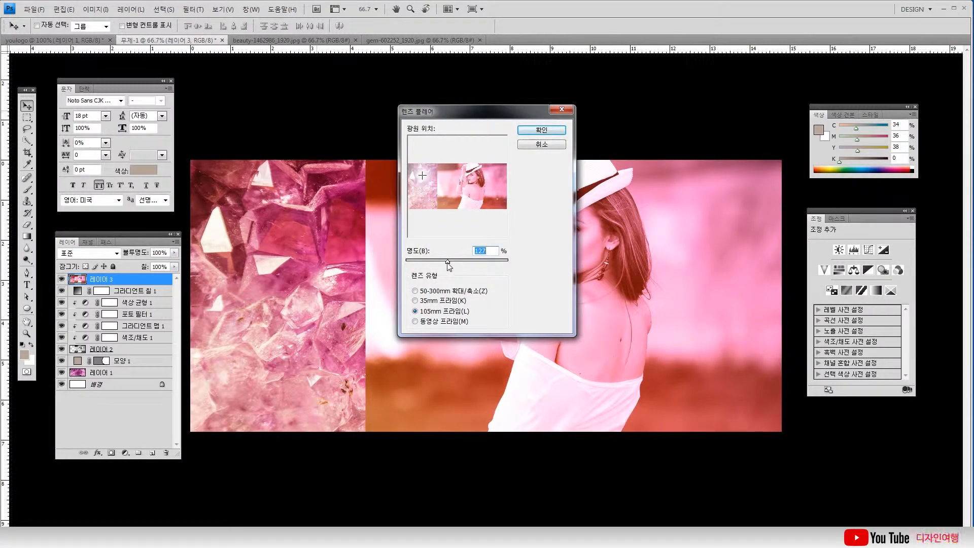
drag(449, 266, 455, 269)
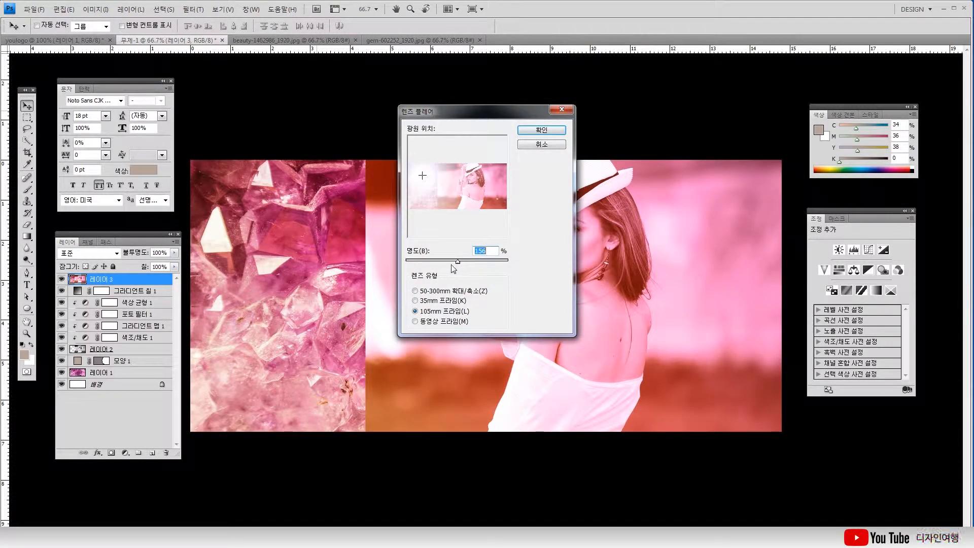
click(453, 175)
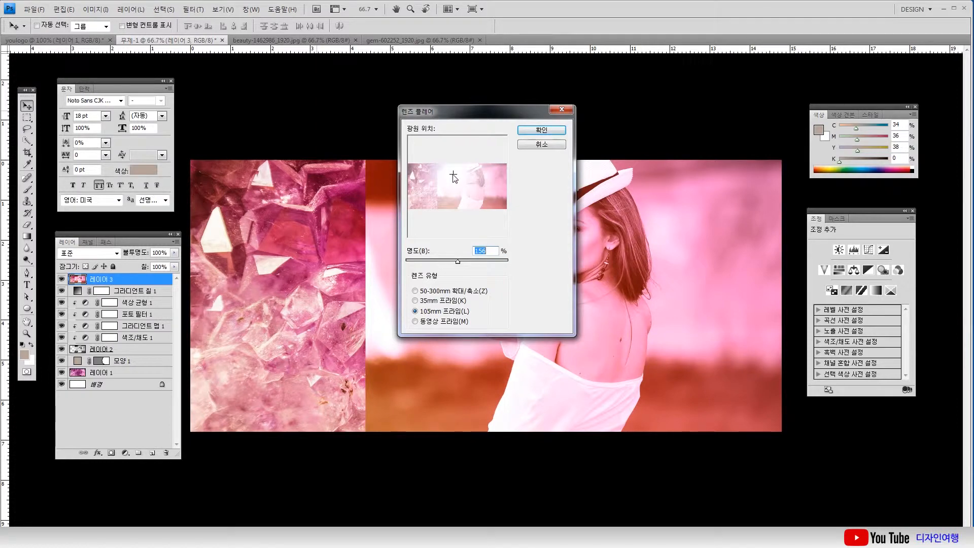
click(449, 172)
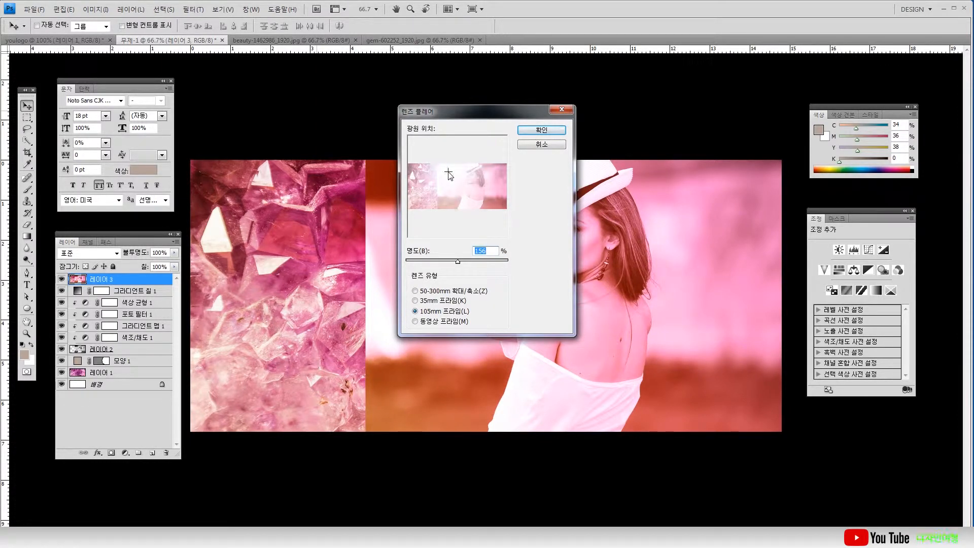
click(534, 131)
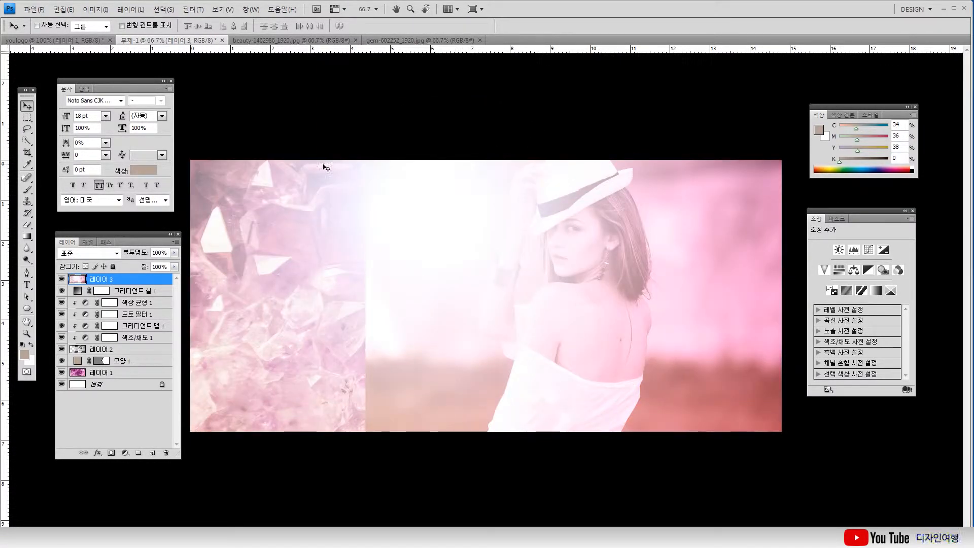
- Fade the lens flare to 51% opacity in Overlay mode after trying Soft Light
click(64, 9)
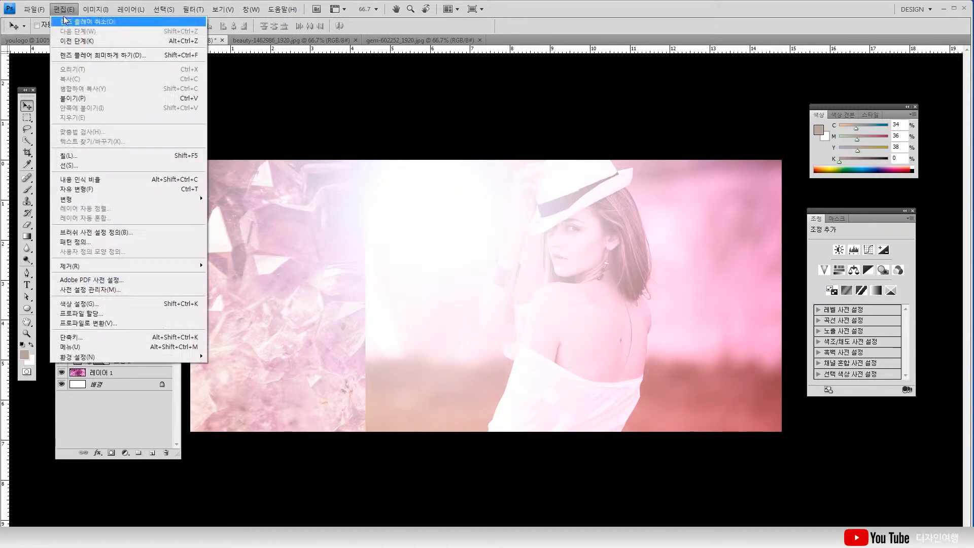
click(100, 55)
drag(234, 293, 204, 299)
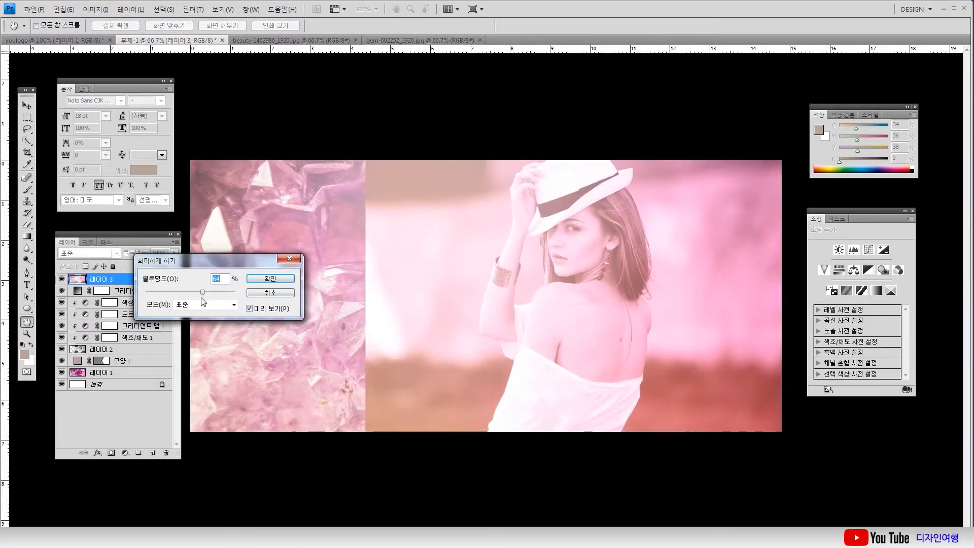
click(235, 306)
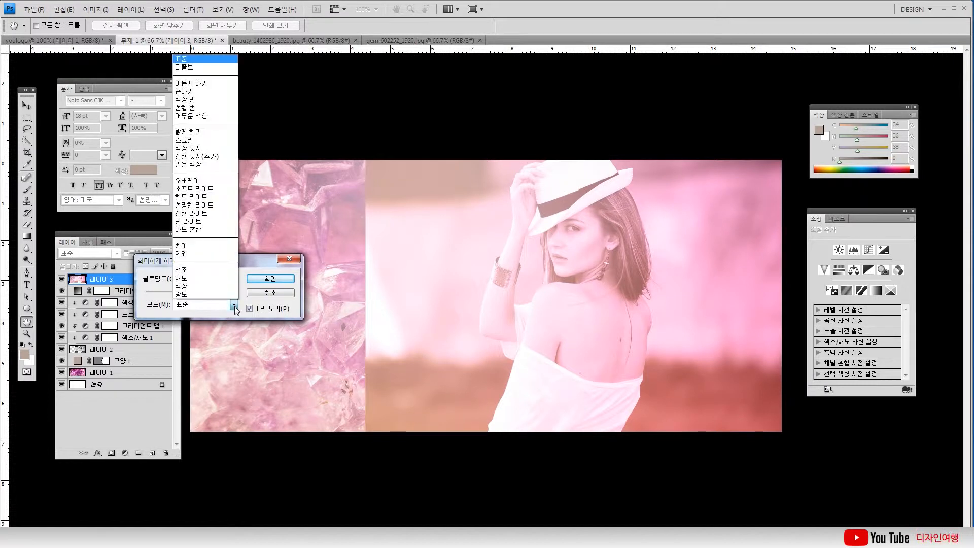
click(203, 191)
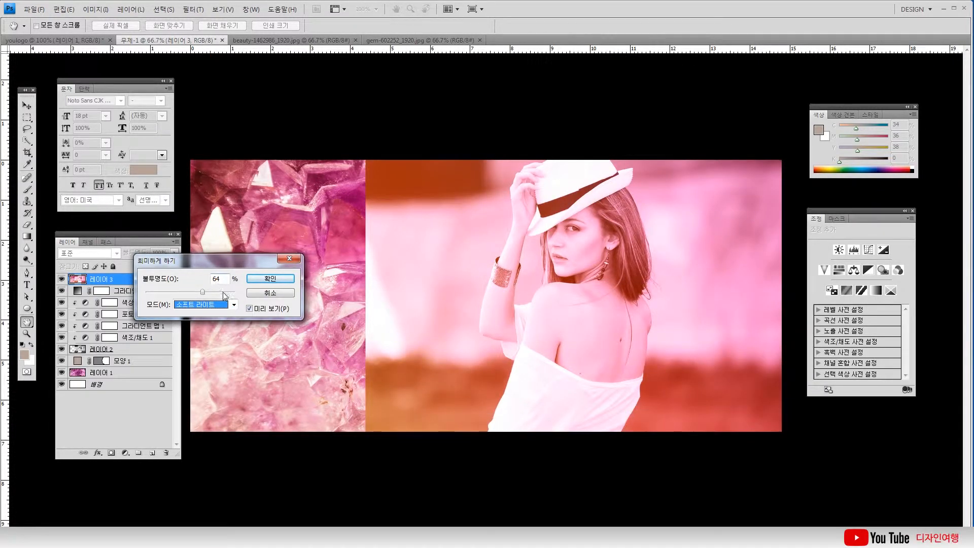
click(234, 305)
click(198, 183)
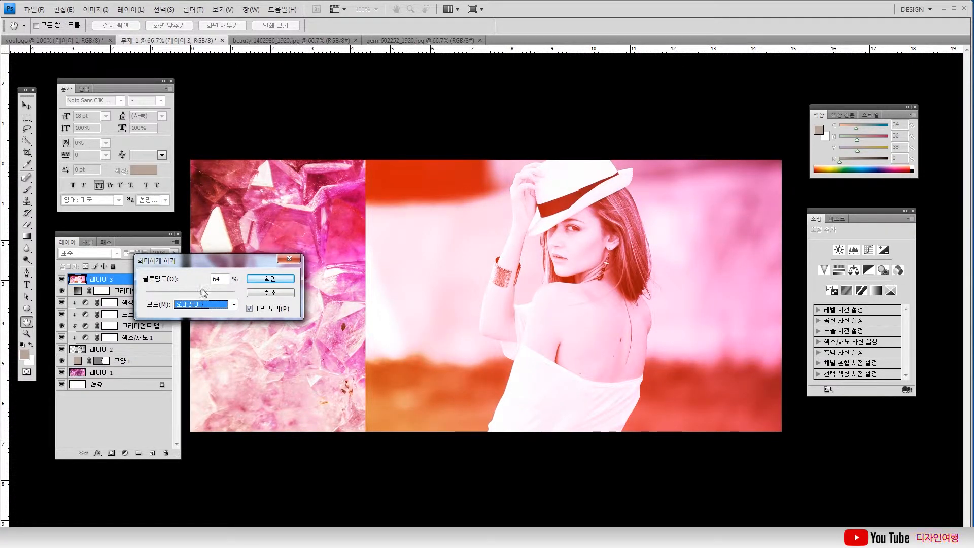
mouse_move(202, 293)
mouse_down()
mouse_move(177, 300)
mouse_move(193, 298)
mouse_up()
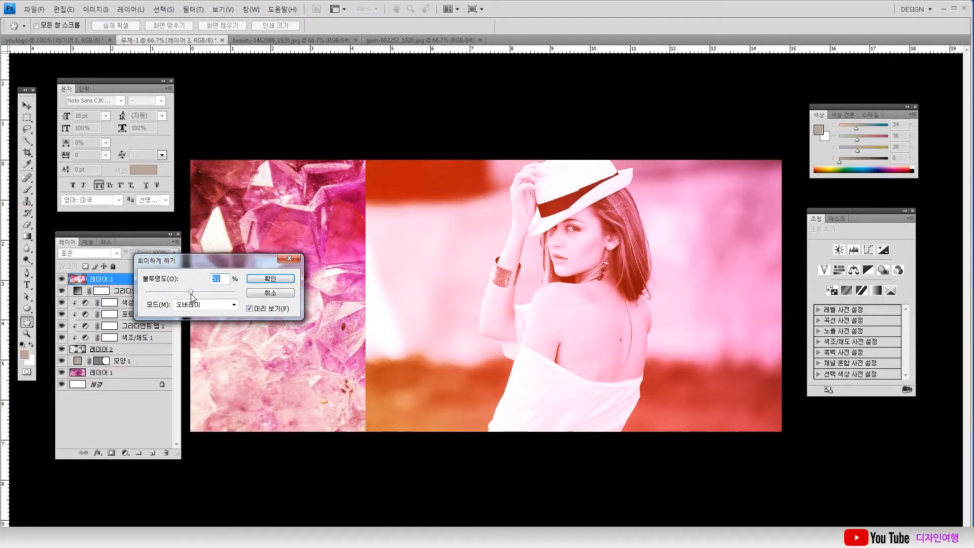
click(286, 279)
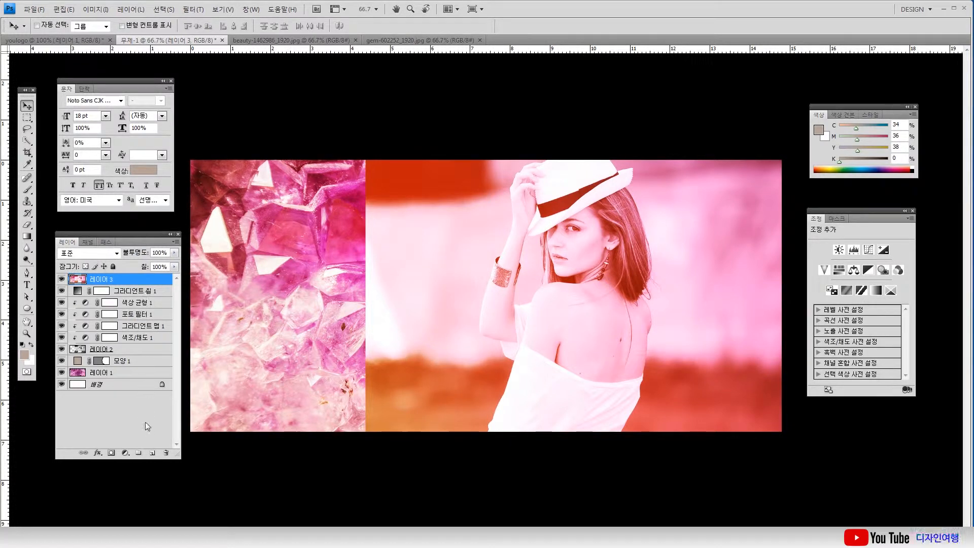
- Add a Brightness/Contrast adjustment layer with brightness 2 and contrast -30, and deselect it
click(125, 453)
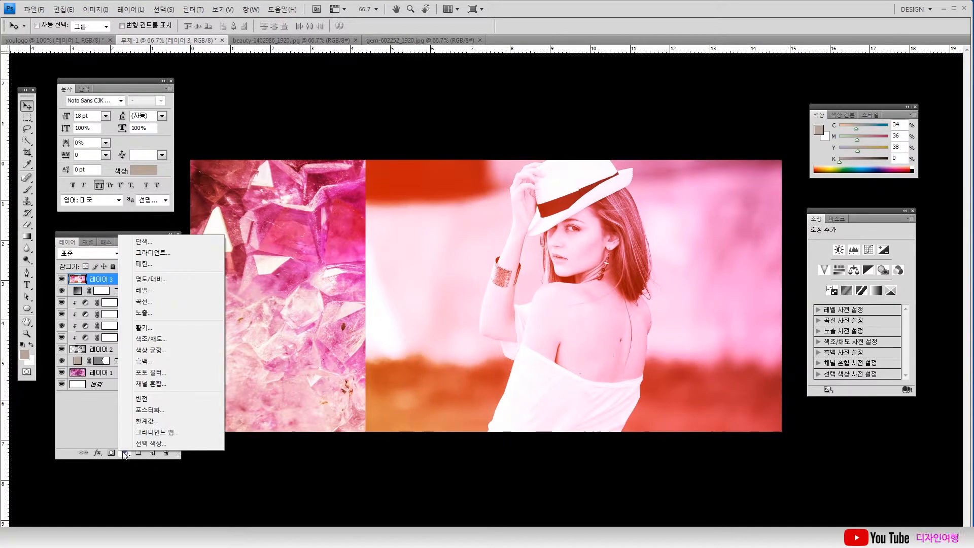
click(158, 283)
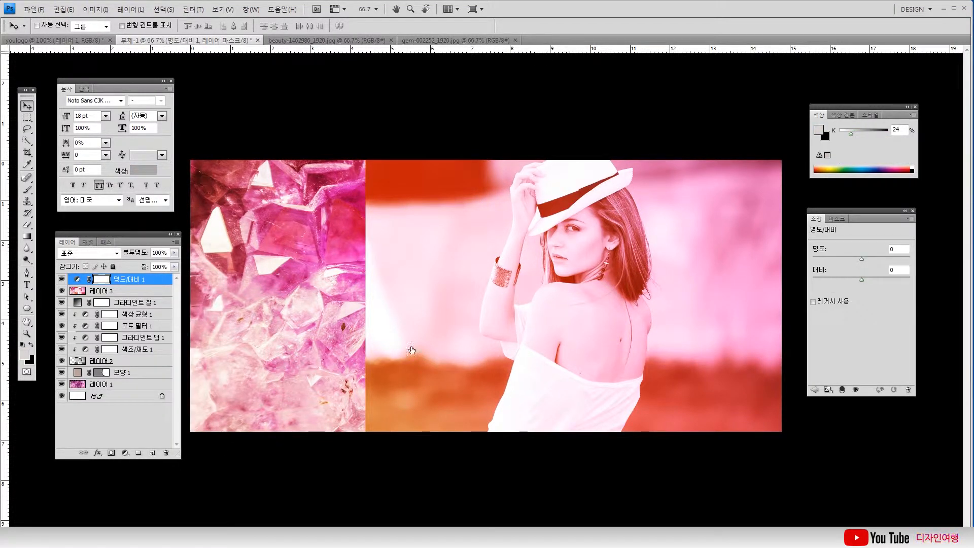
mouse_move(862, 260)
mouse_down()
mouse_move(869, 260)
mouse_move(848, 279)
mouse_move(833, 280)
mouse_move(863, 259)
mouse_up()
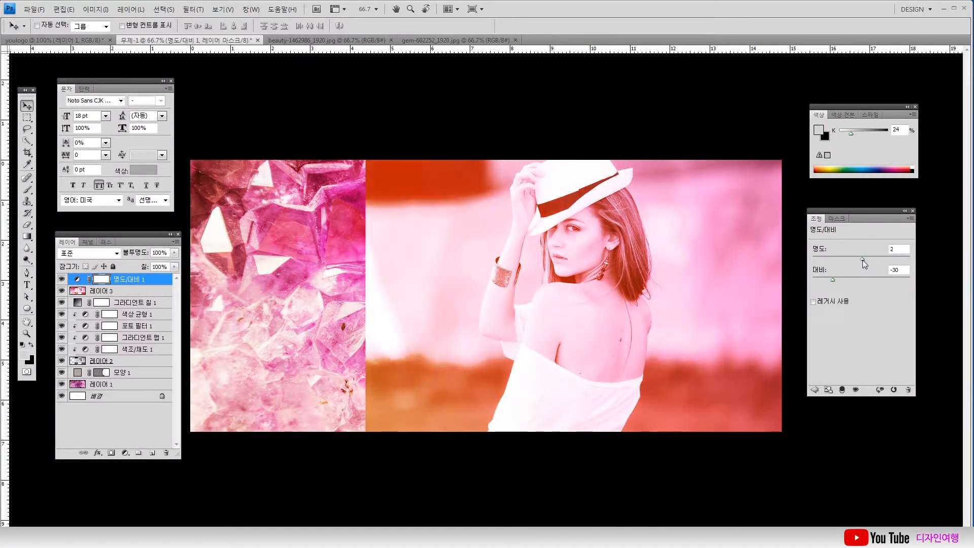
click(163, 411)
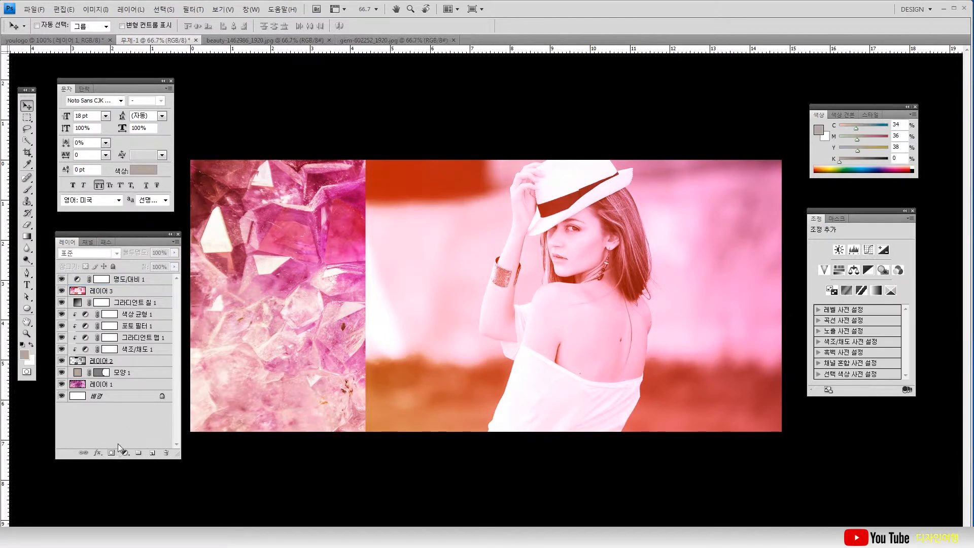
- Add a Curves adjustment layer that lifts the shadows and lowers the highlights, with points at input 174, output 156 and input 210, output 202
click(125, 452)
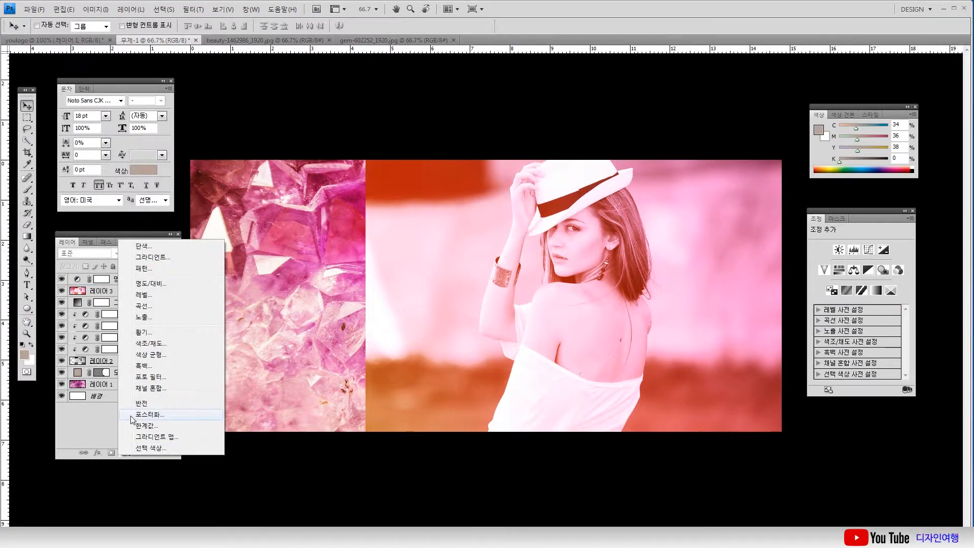
click(158, 307)
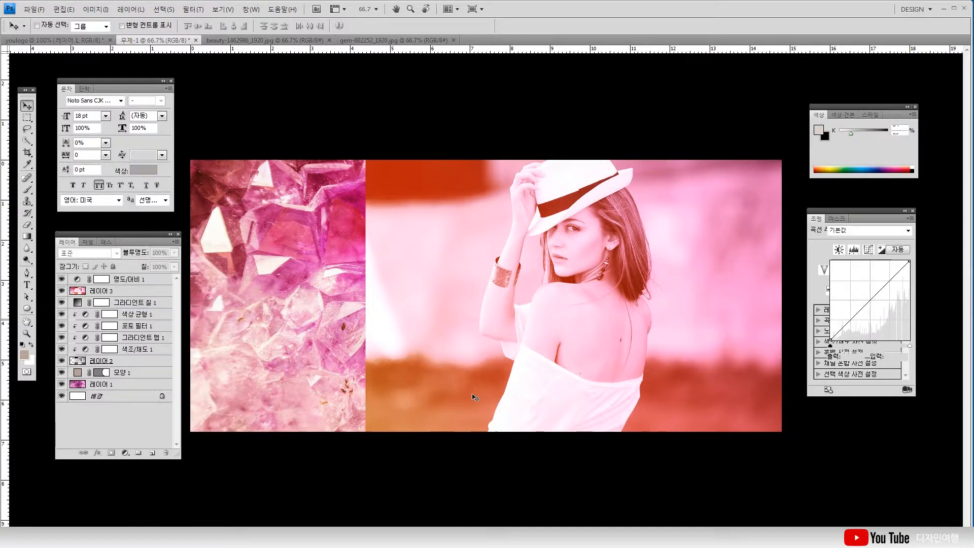
click(849, 322)
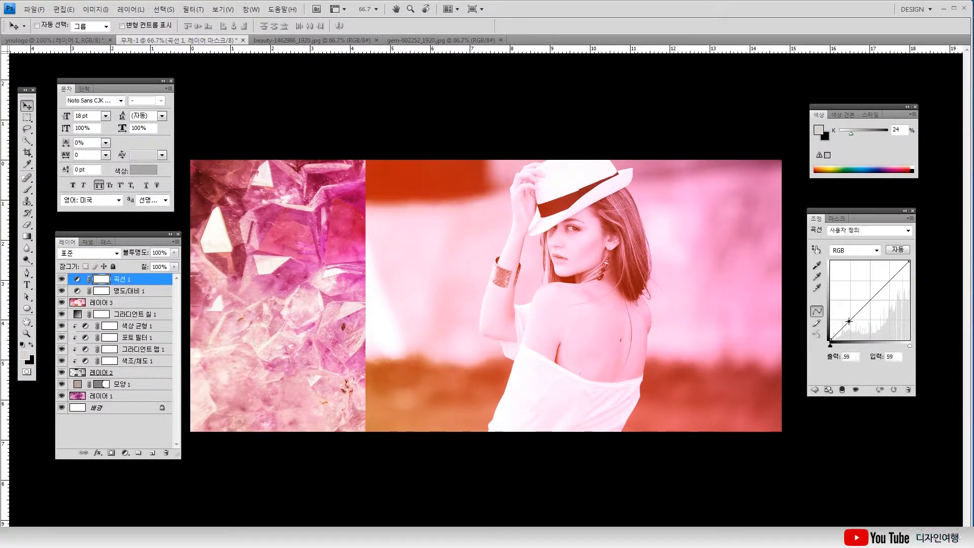
drag(849, 321, 849, 317)
drag(892, 277, 896, 277)
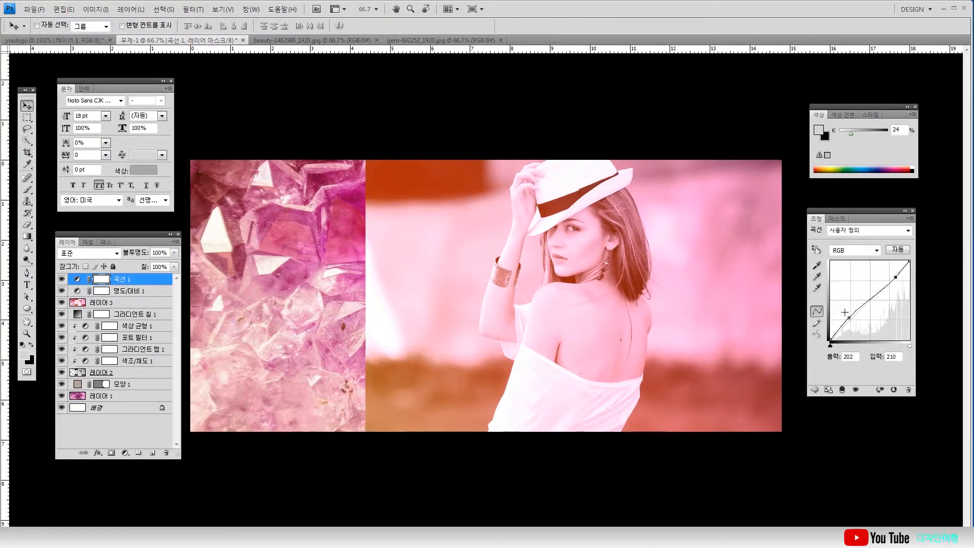
drag(849, 317, 848, 319)
drag(888, 287, 885, 292)
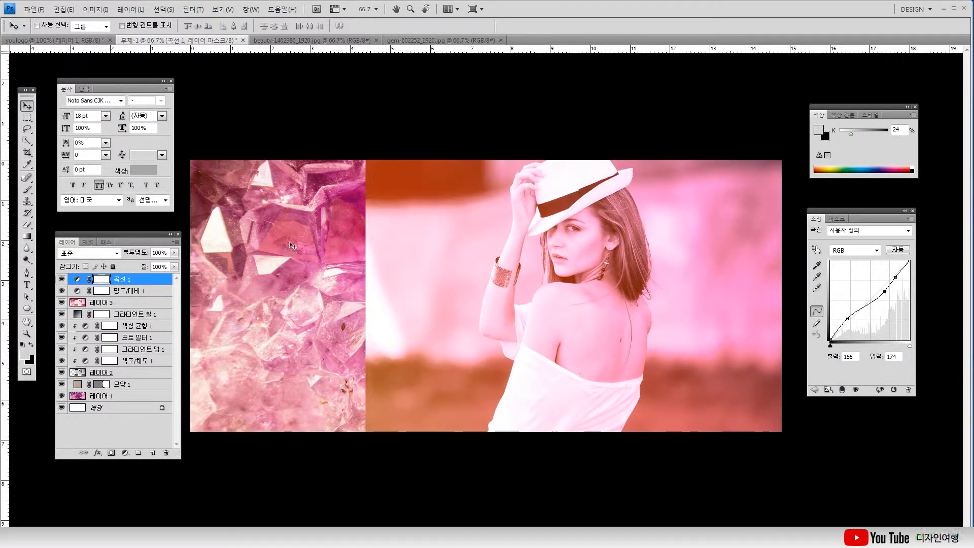
- Release the clipped adjustment layers from the portrait layer, starting at the Hue/Saturation layer
click(117, 304)
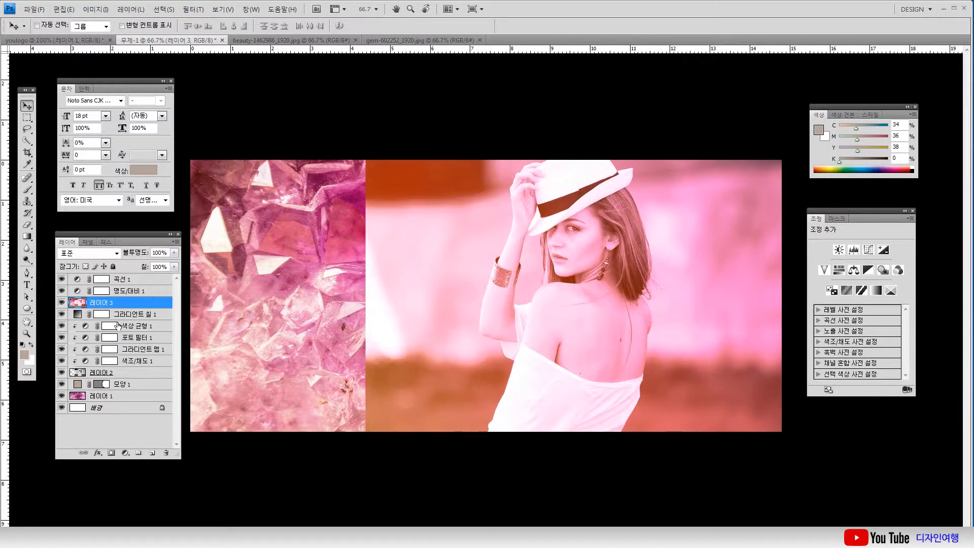
click(123, 280)
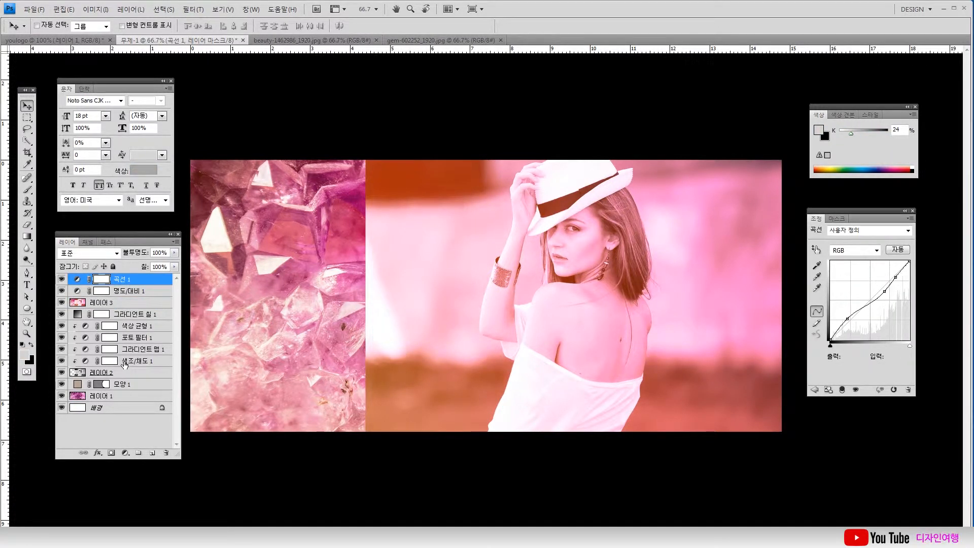
click(79, 306)
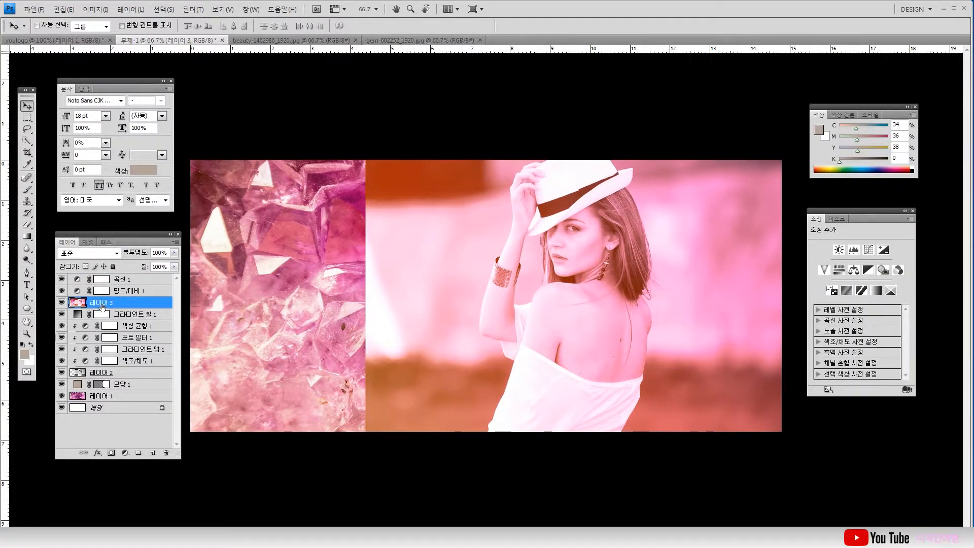
click(104, 361)
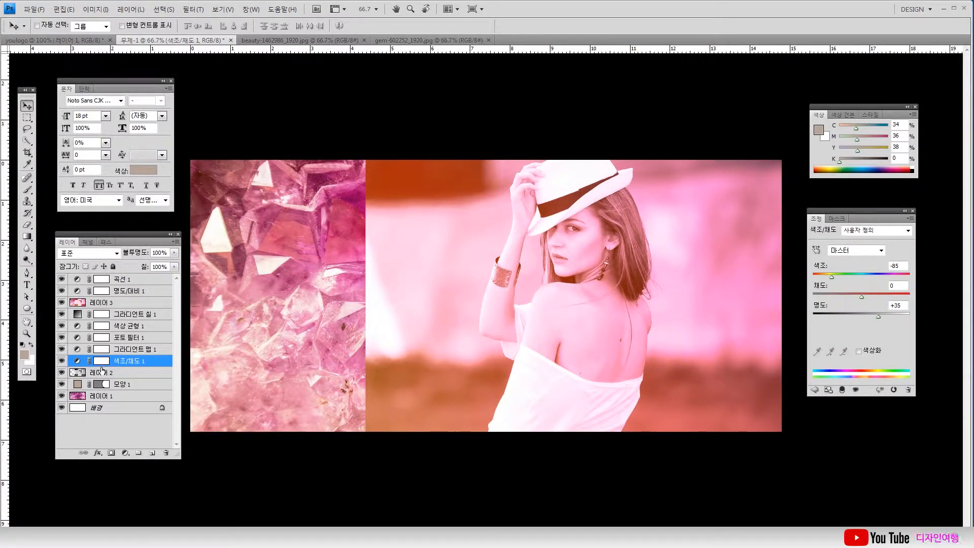
- Try the merged layer directly below the Hue/Saturation layer, return it under Brightness/Contrast and select the Curves layer
drag(97, 305, 119, 369)
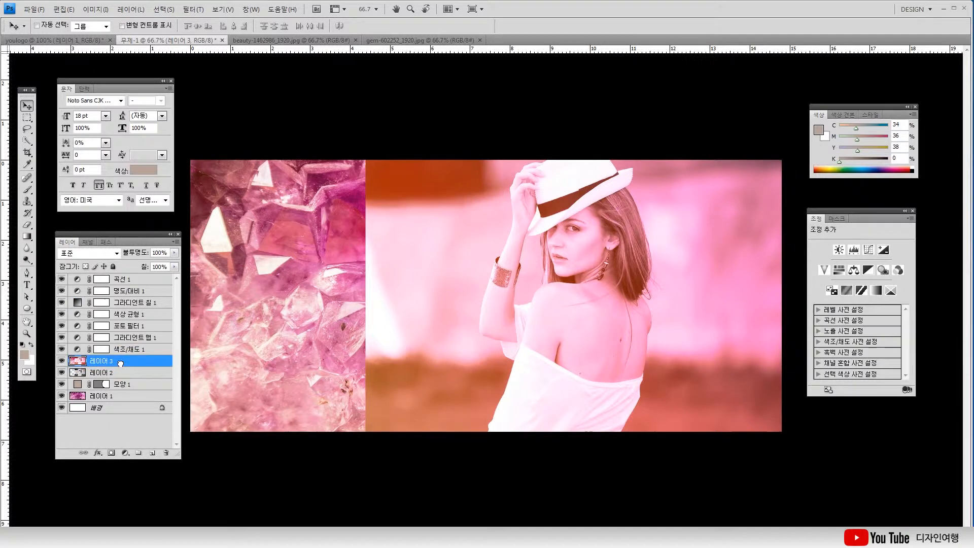
drag(115, 364, 118, 301)
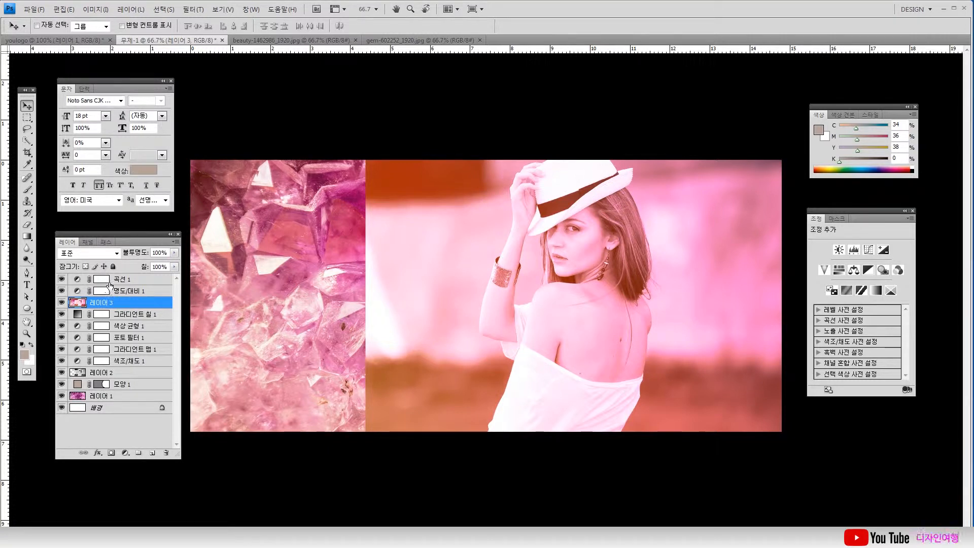
click(108, 280)
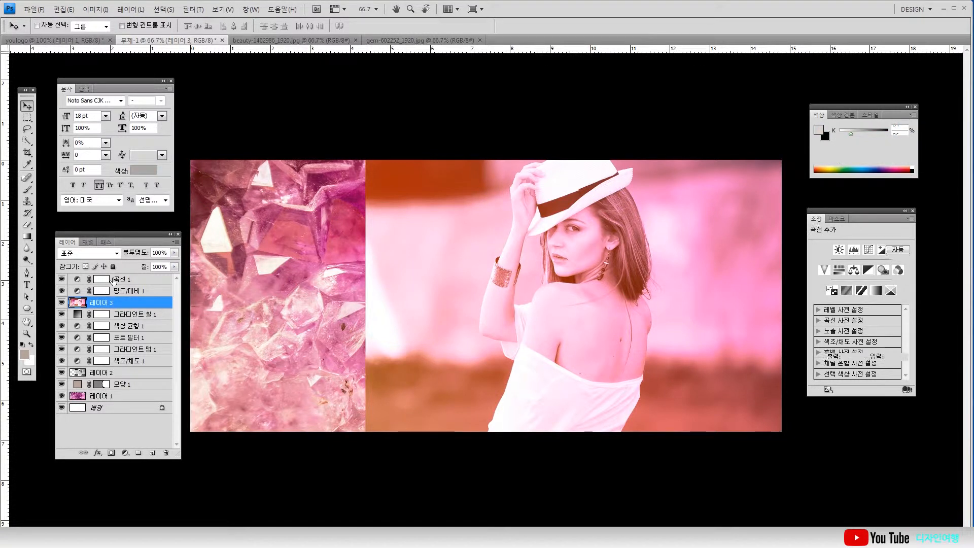
- Merge the Curves through Hue/Saturation layers into the portrait layer and clip the result to the circle shape layer
shift+click(114, 362)
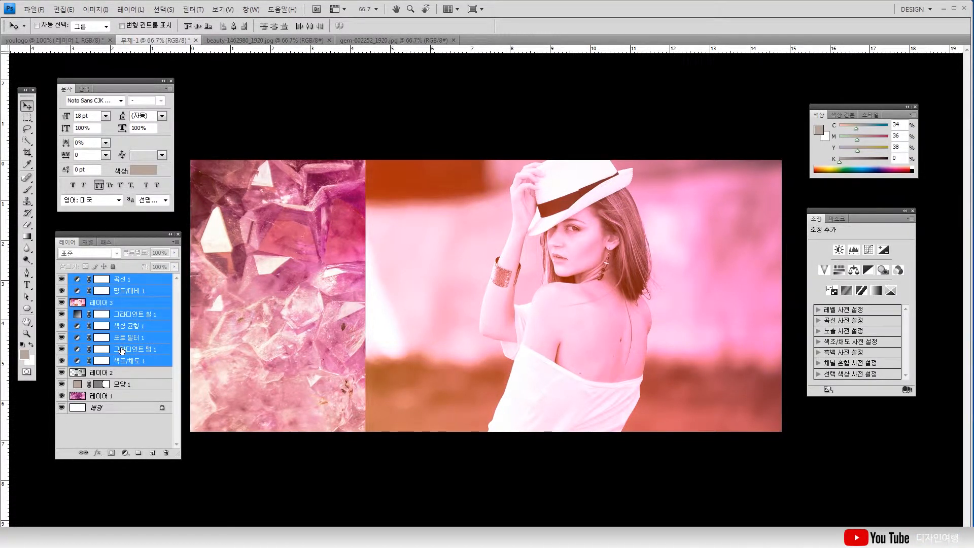
key(ctrl+e)
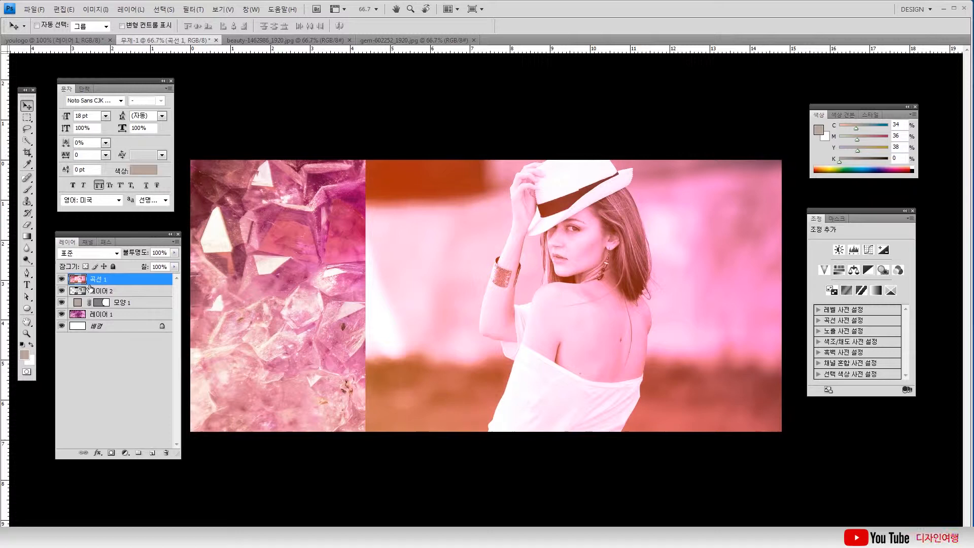
key(ctrl+e)
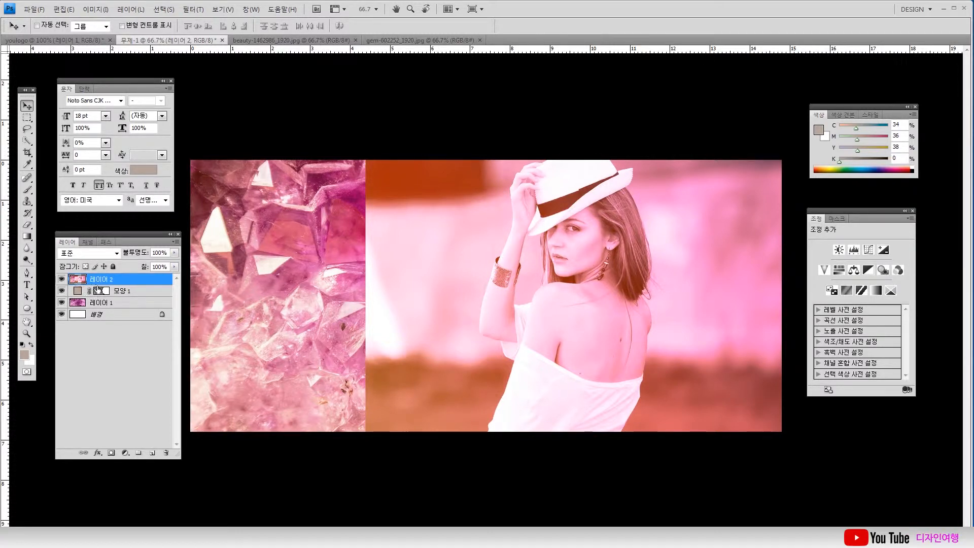
alt+click(108, 285)
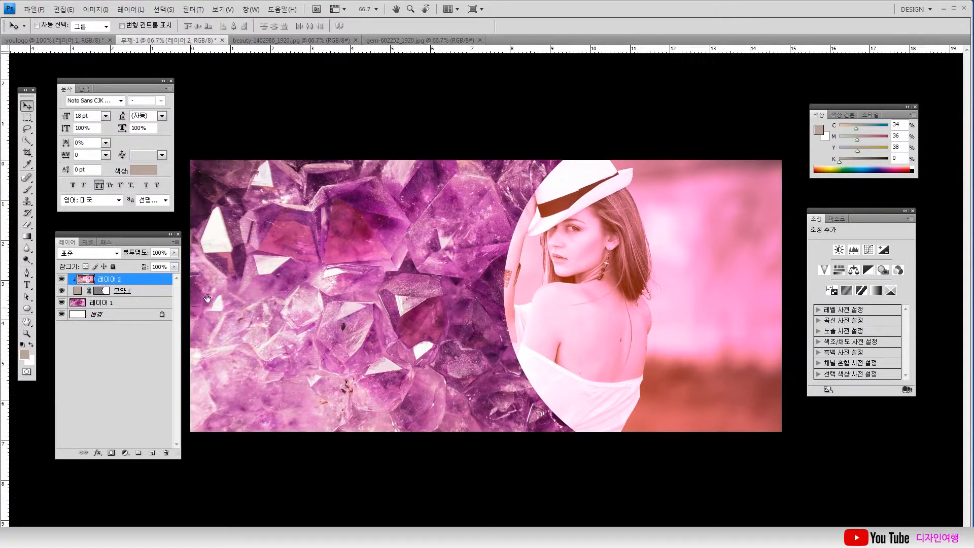
- Move the clipped portrait into the circle and scale it to 95.4% width and 100.6% height, covering the banner's full height
drag(627, 318, 664, 319)
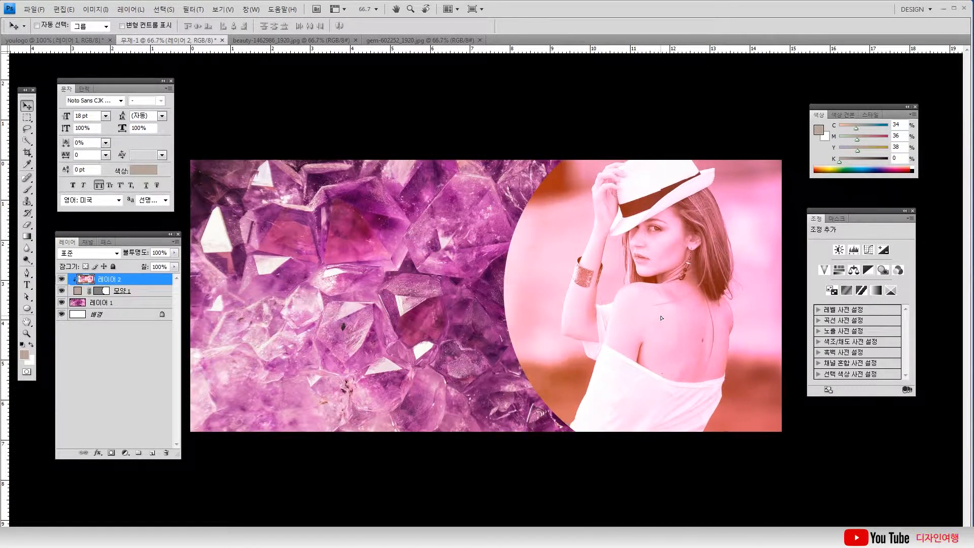
key(ctrl+t)
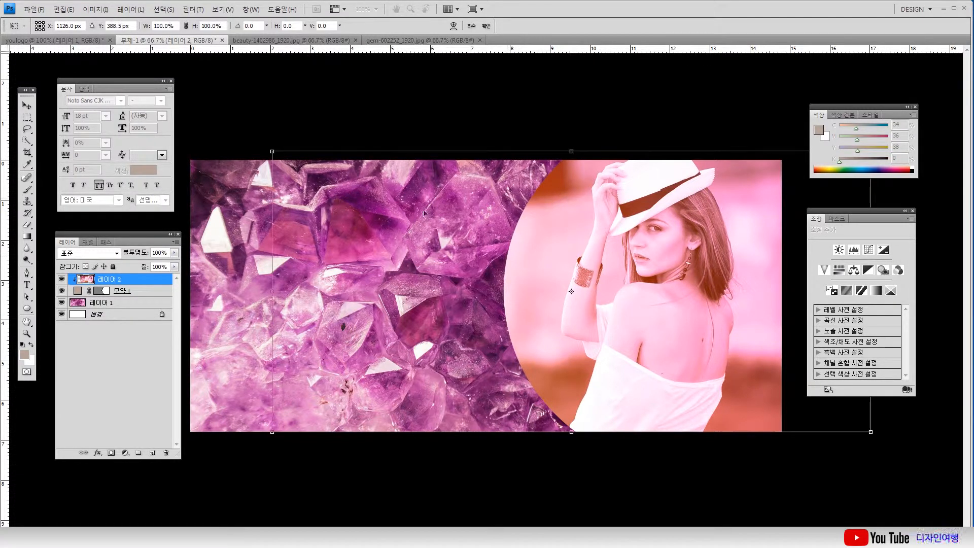
drag(273, 151, 283, 162)
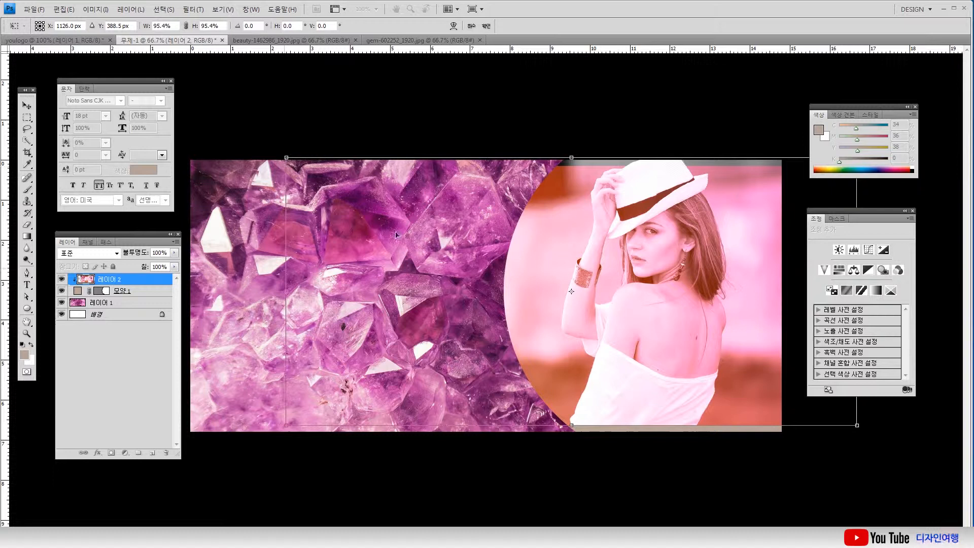
drag(562, 429, 563, 436)
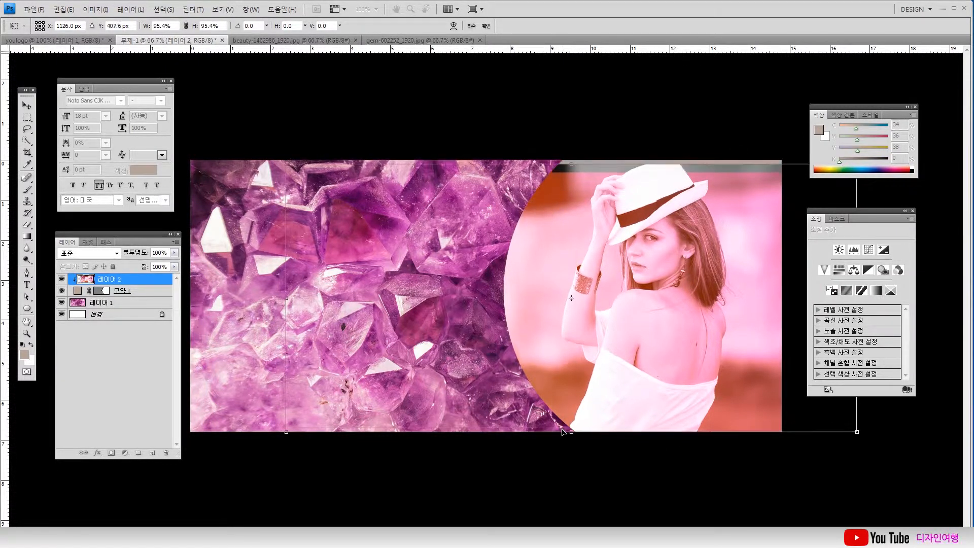
drag(571, 164, 570, 149)
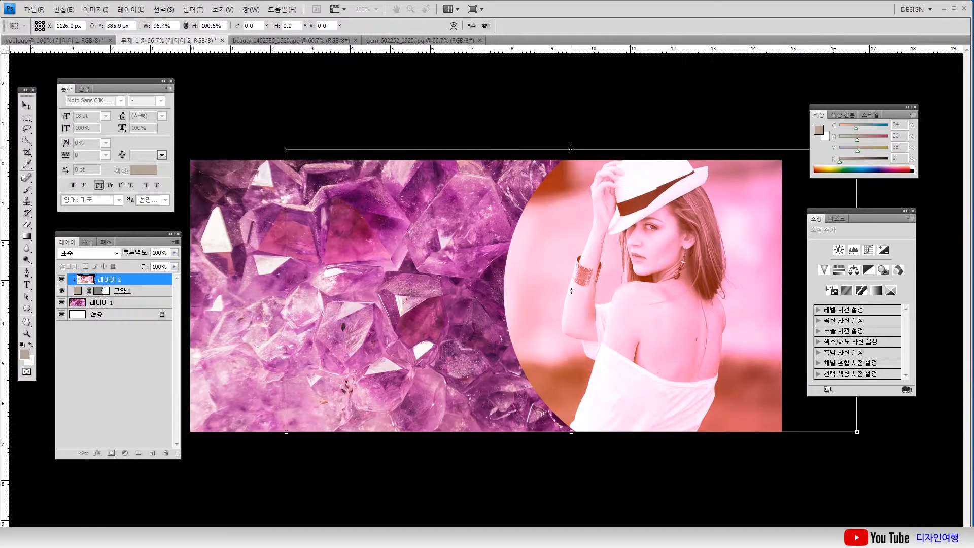
key(Return)
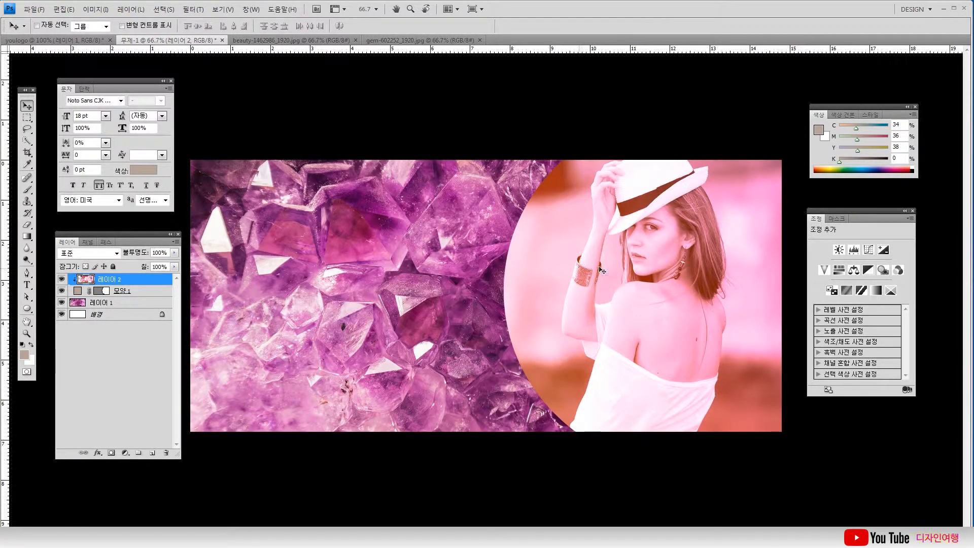
- Add a new layer above the crystal layer and fill the circle shape's outline on it with white
click(81, 304)
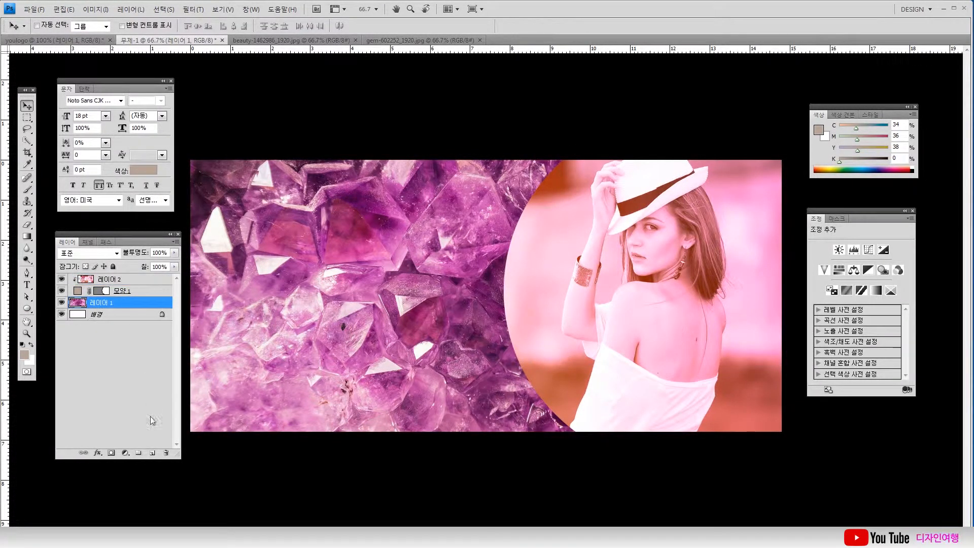
click(152, 453)
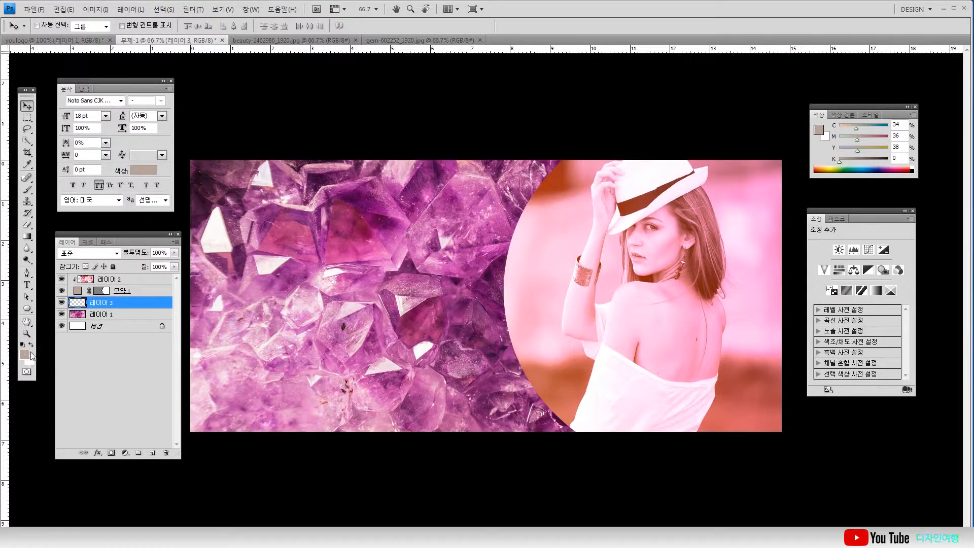
key(ctrl+BackSpace)
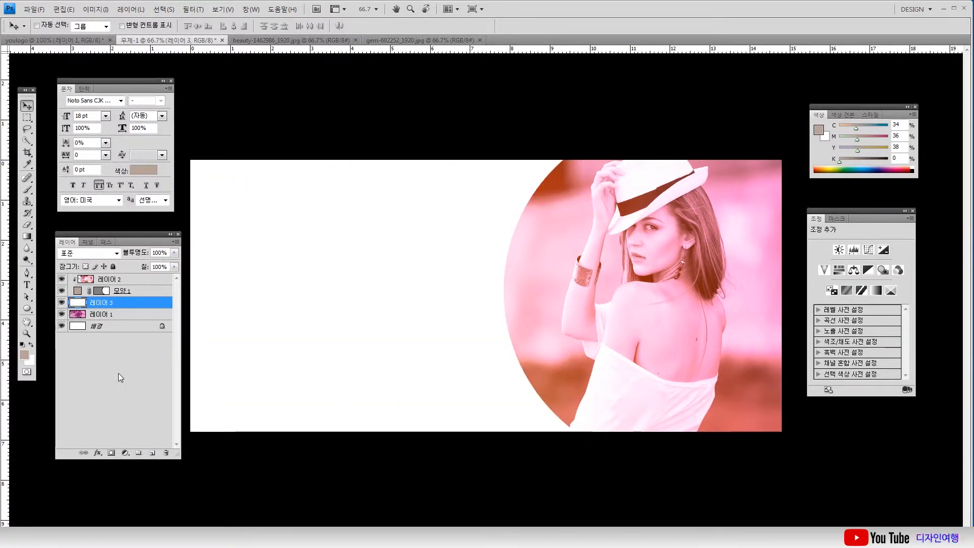
key(ctrl+z)
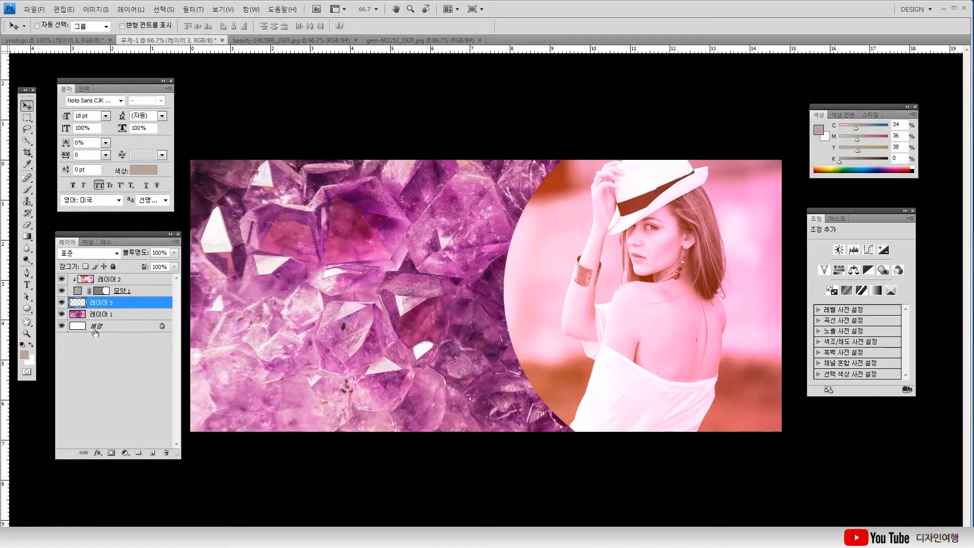
ctrl+click(104, 291)
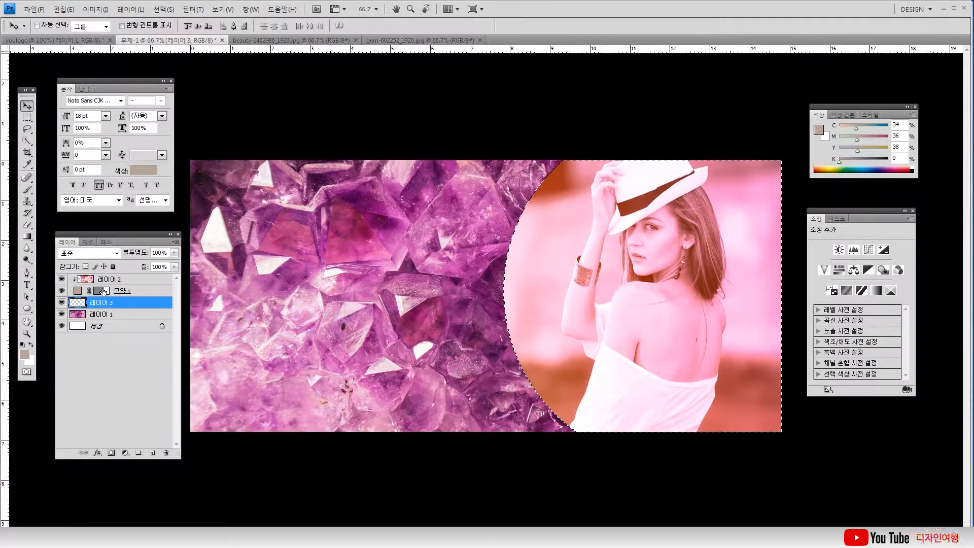
key(ctrl+d)
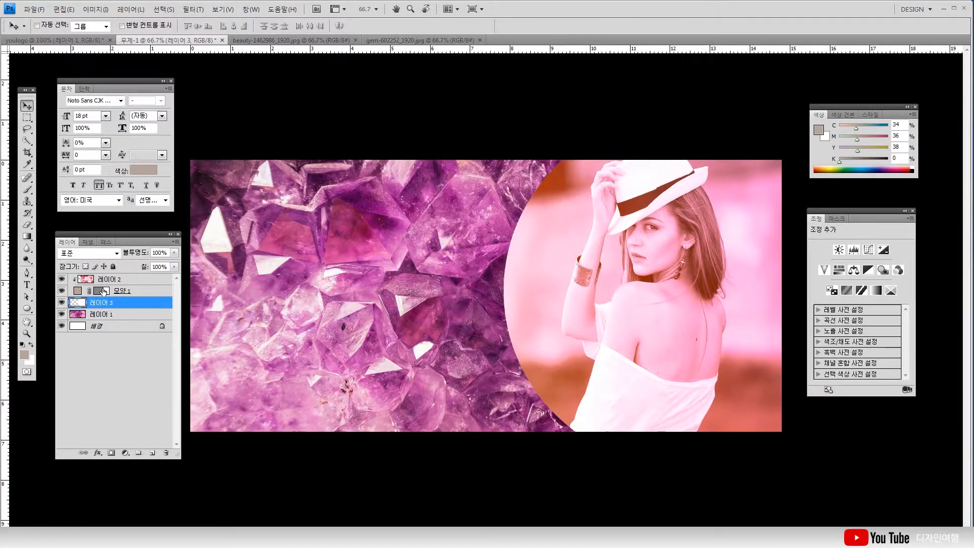
- Nudge the white circle about 20 px left and 6 px down to form a rim along the portrait's curved edge
key(shift+Left)
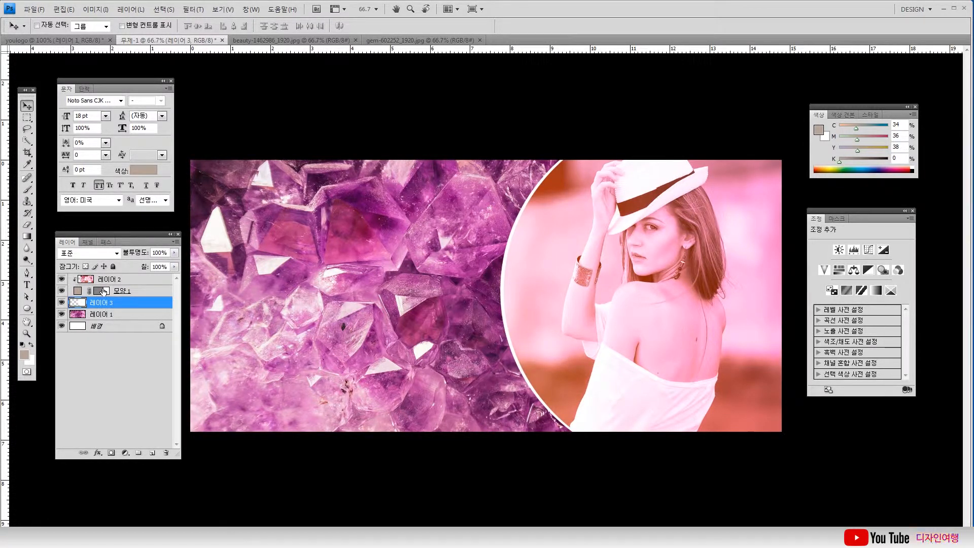
key(shift+Left)
key(Down)
key(Down)
key(Down)
key(Down)
key(Down)
key(Down)
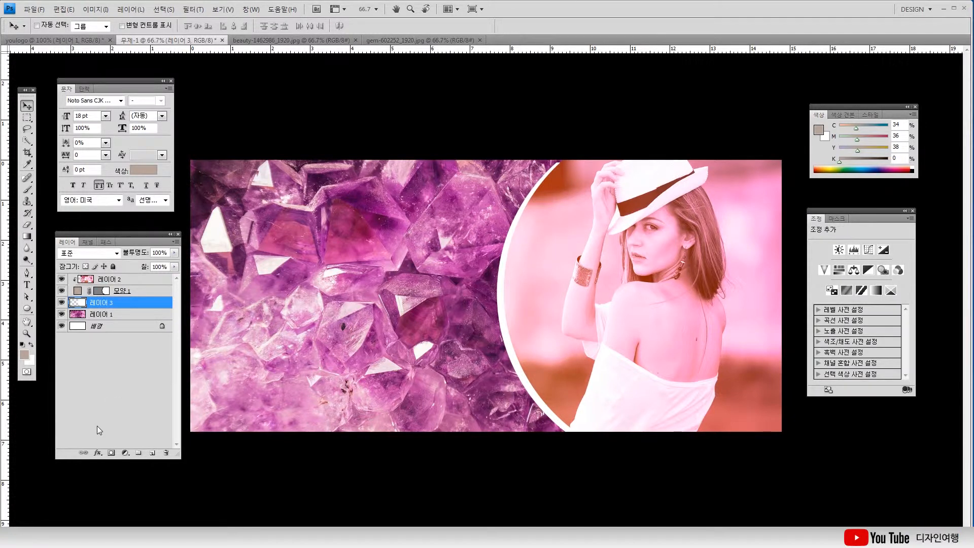
- Add a Drop Shadow to the white rim layer with distance 13 px and size 40 px
click(97, 453)
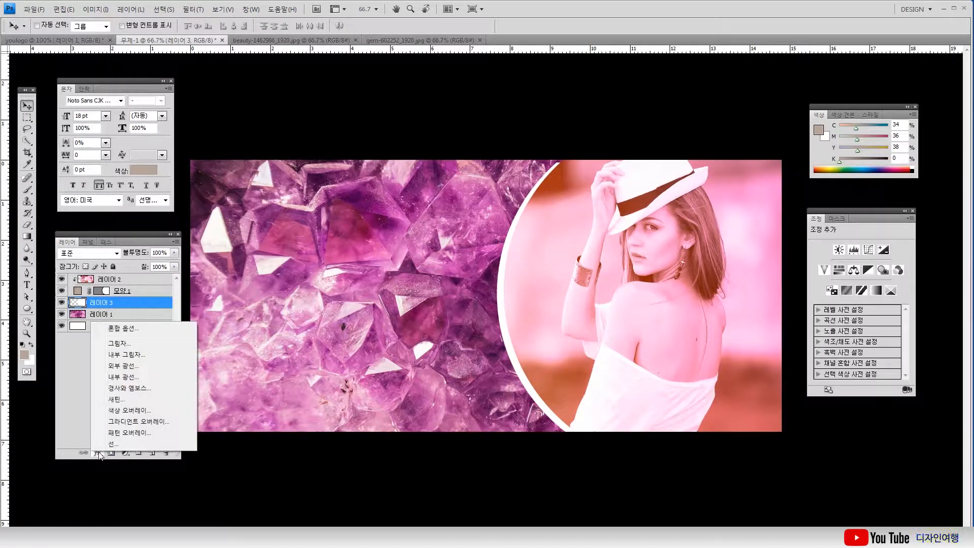
click(120, 343)
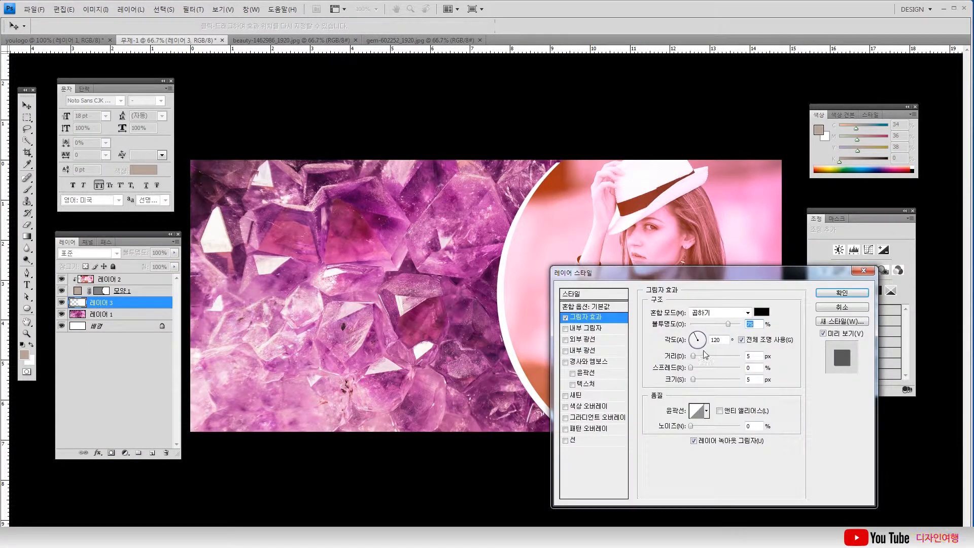
drag(693, 356, 699, 379)
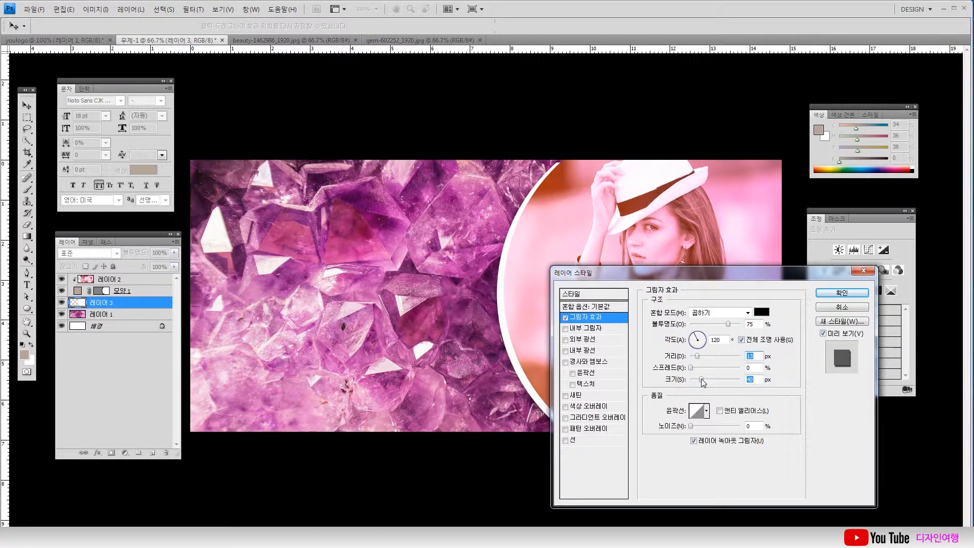
click(842, 293)
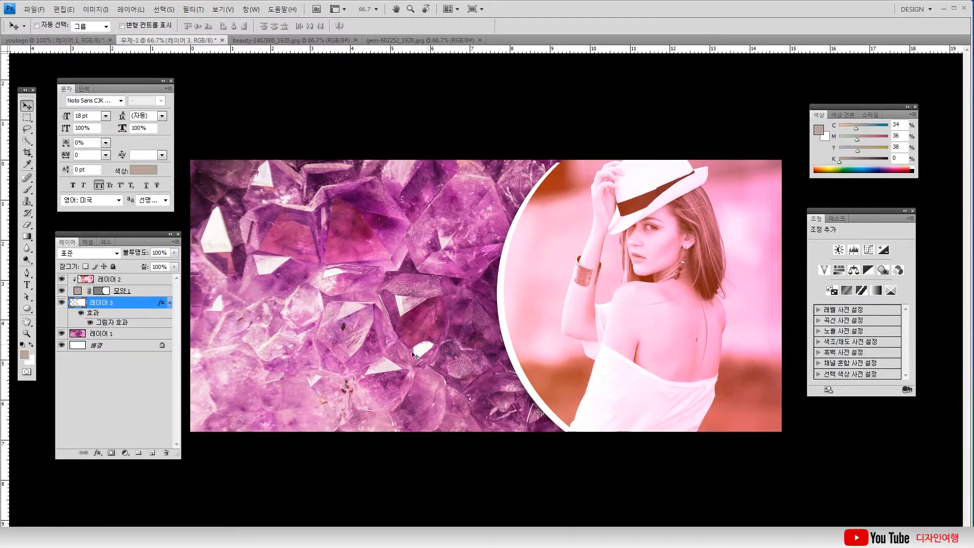
- Brighten the crystal layer with Levels, setting the midtone input to 1.56 and lowering the white input level
ctrl+click(371, 303)
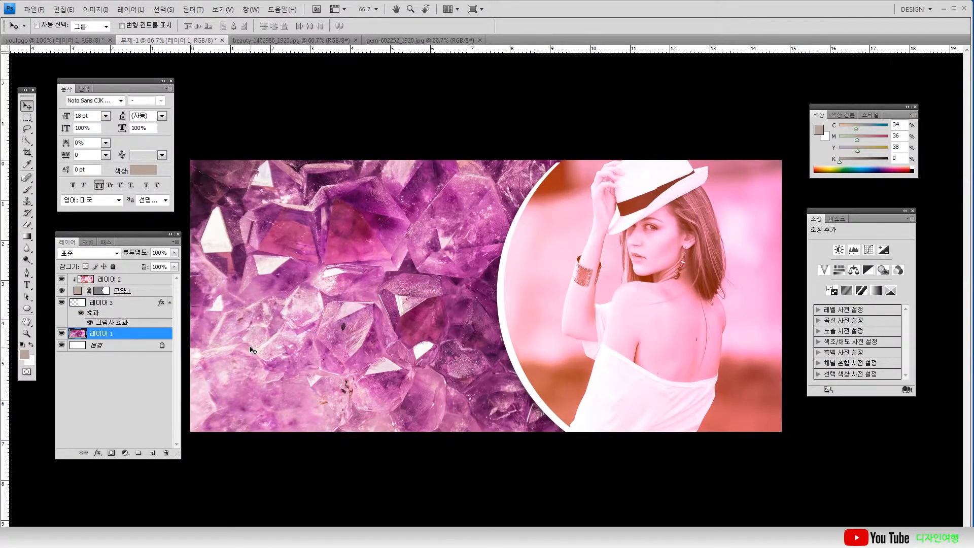
key(ctrl+l)
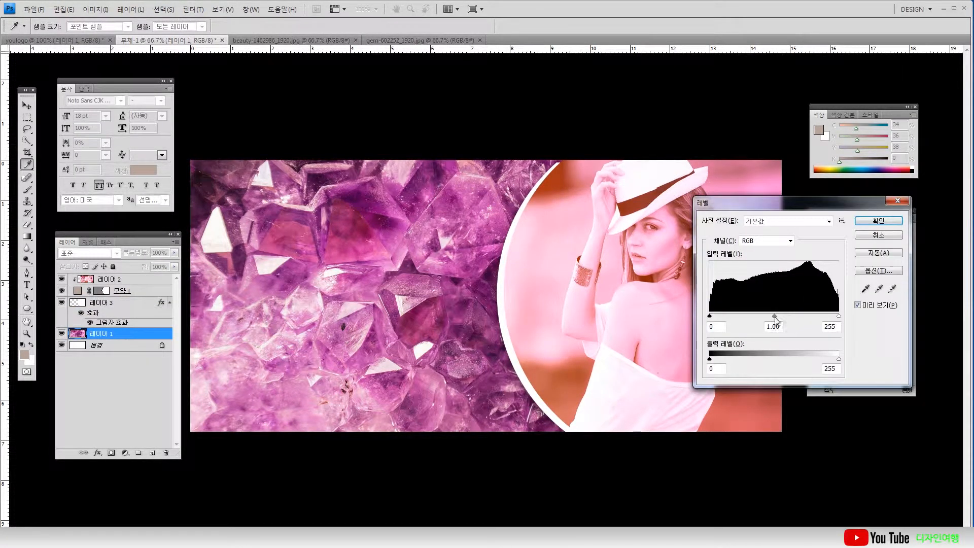
drag(776, 316, 753, 317)
drag(839, 315, 792, 325)
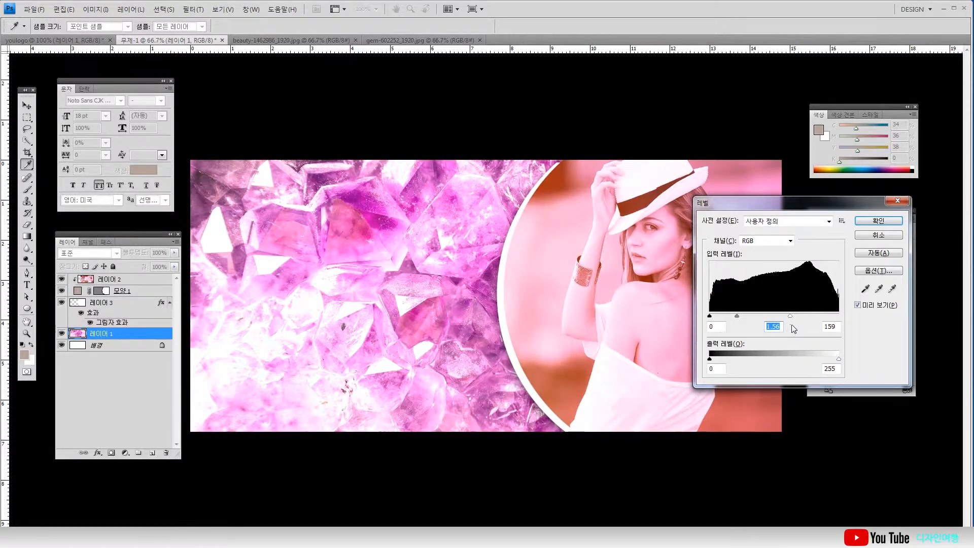
click(878, 222)
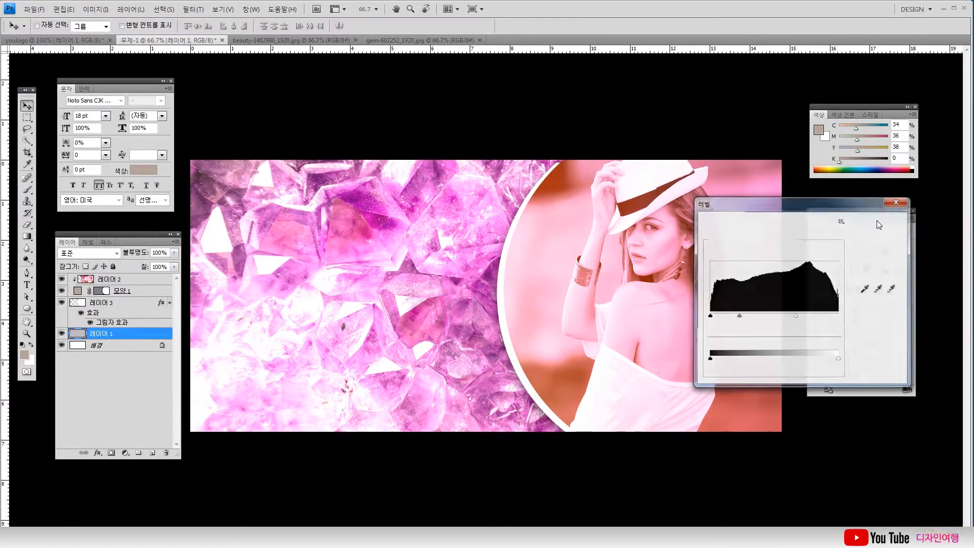
- Shift the portrait, circle shape and white rim layers about 60 px right, and move the crystal image slightly down and left
ctrl+click(648, 325)
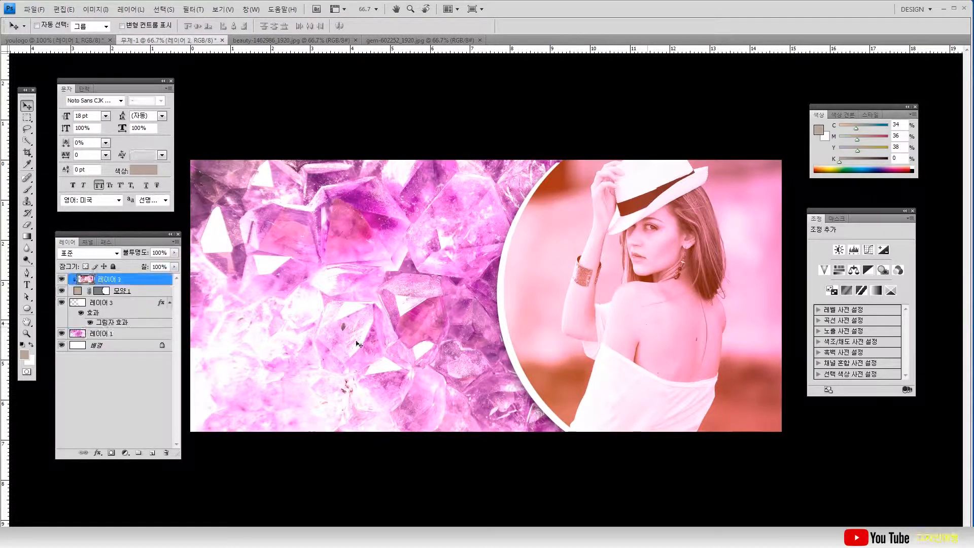
shift+click(101, 304)
key(shift+Right)
key(shift+Right)
key(shift+Right)
key(shift+Right)
key(shift+Right)
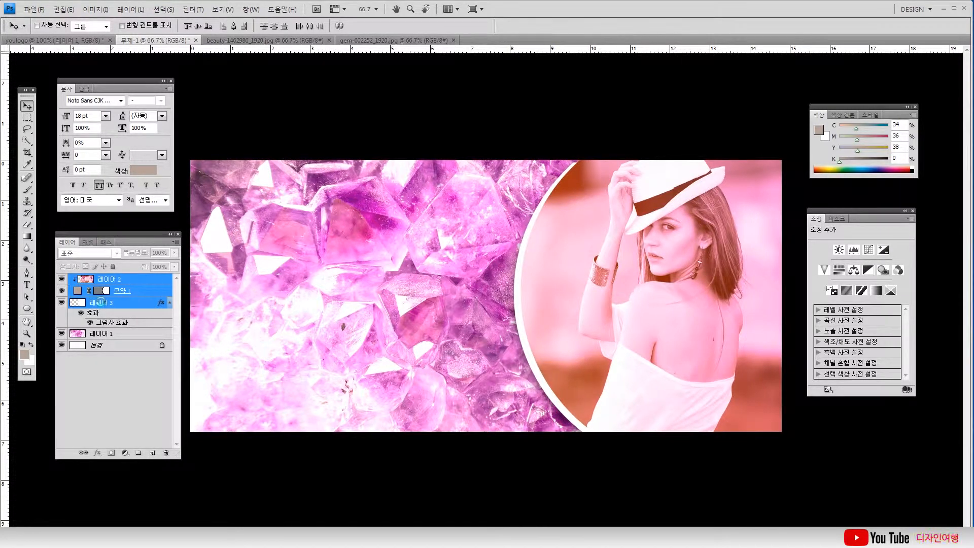
key(shift+Right)
ctrl+click(343, 262)
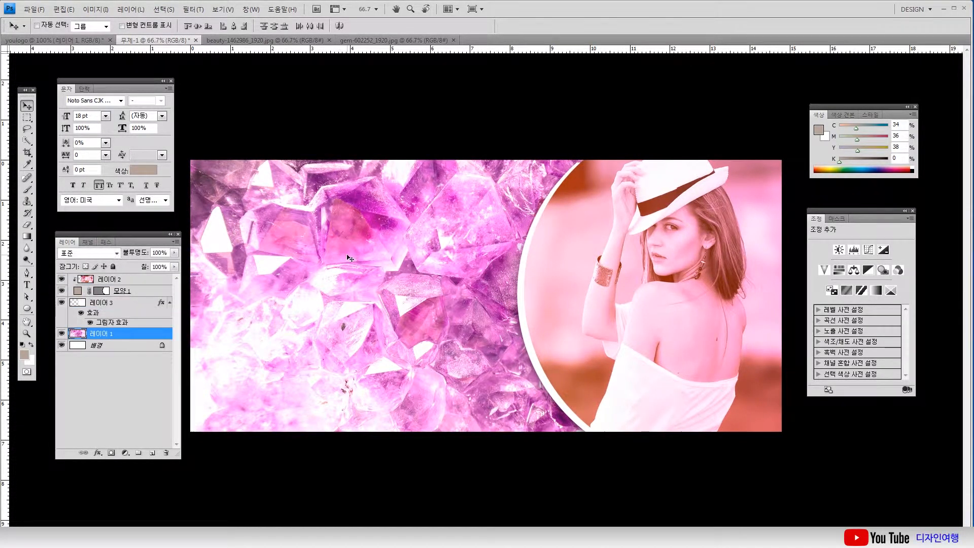
drag(348, 262, 345, 283)
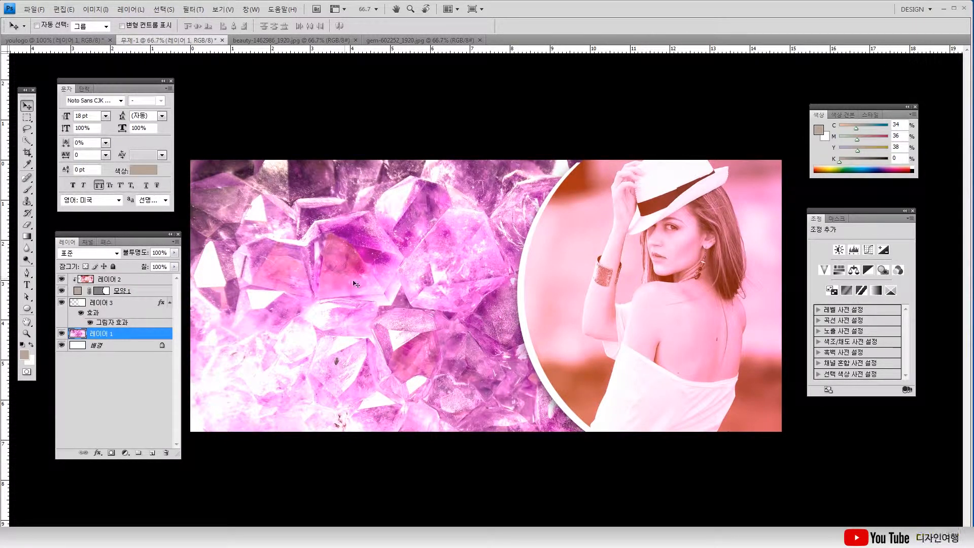
- Add the title text "WEDDING EVENT SALE" at 18 pt over the crystal background beside the portrait
click(27, 286)
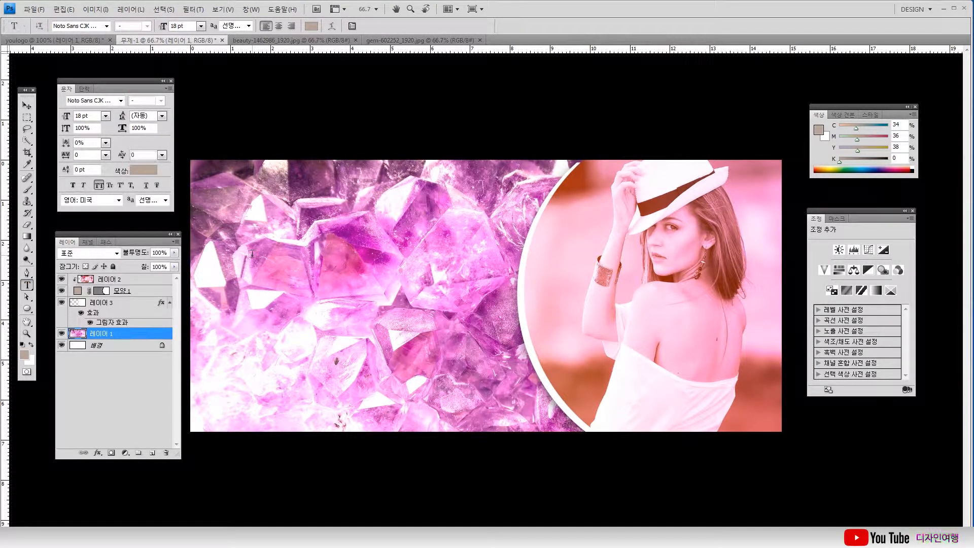
click(274, 265)
text(W)
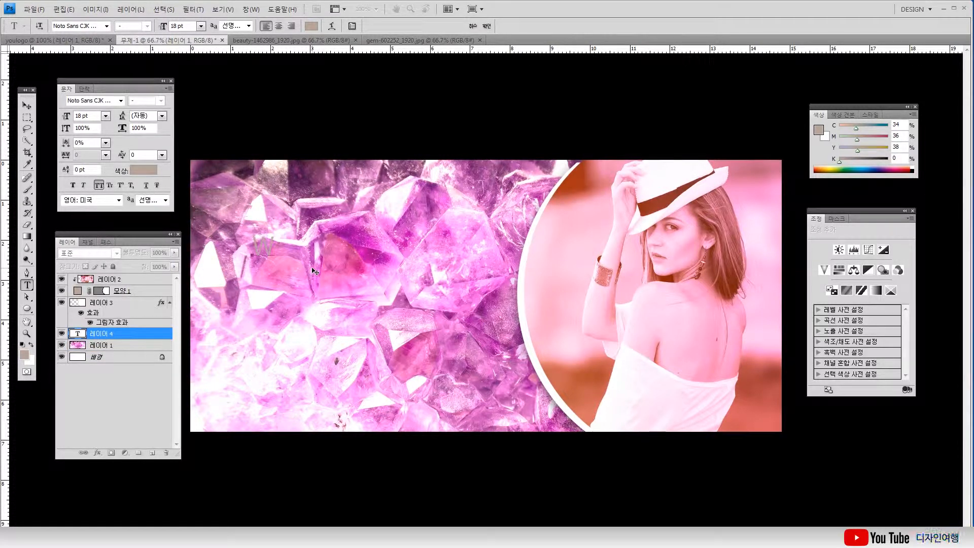
text(EDDING)
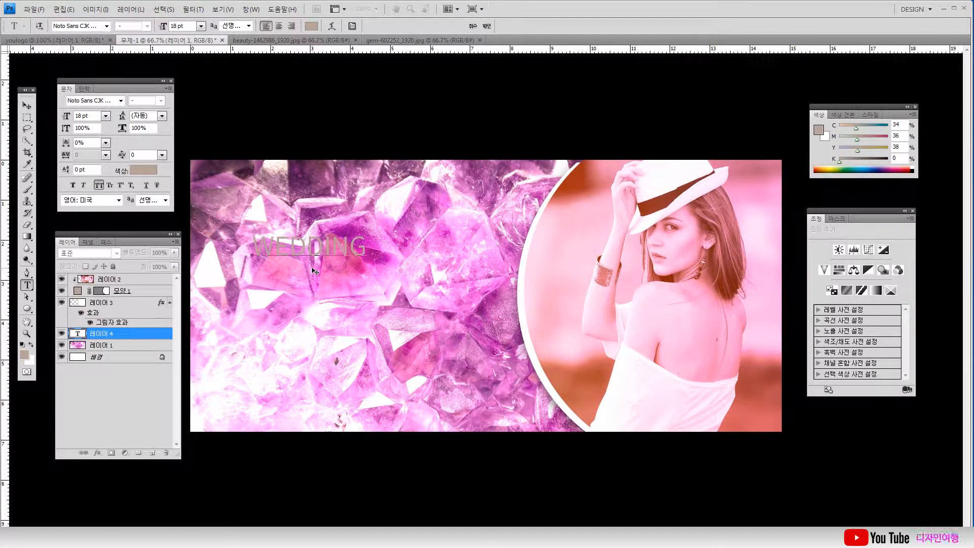
text( EVENT)
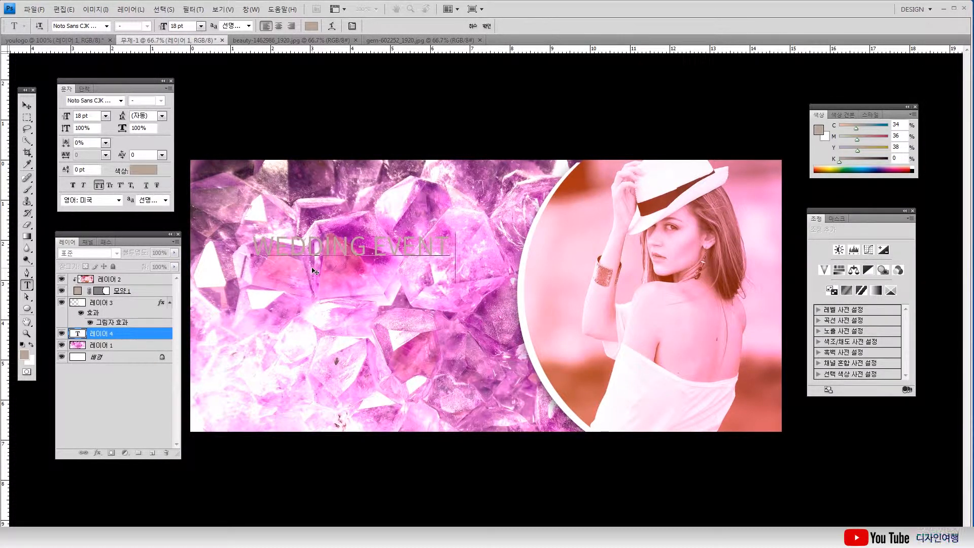
text(SALE)
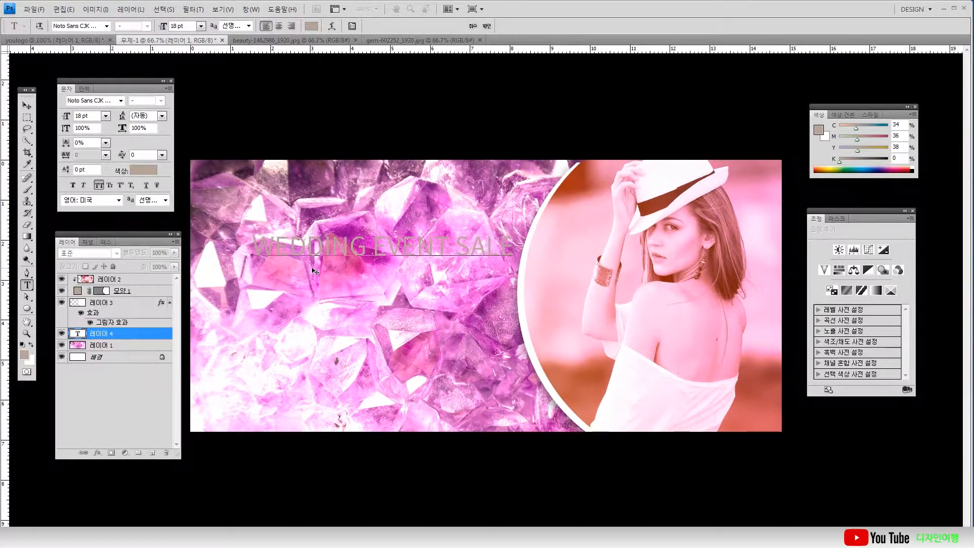
click(27, 105)
- Set the title's font to Noto Sans CJK KR Black and move the title up and left on the crystal background
click(122, 101)
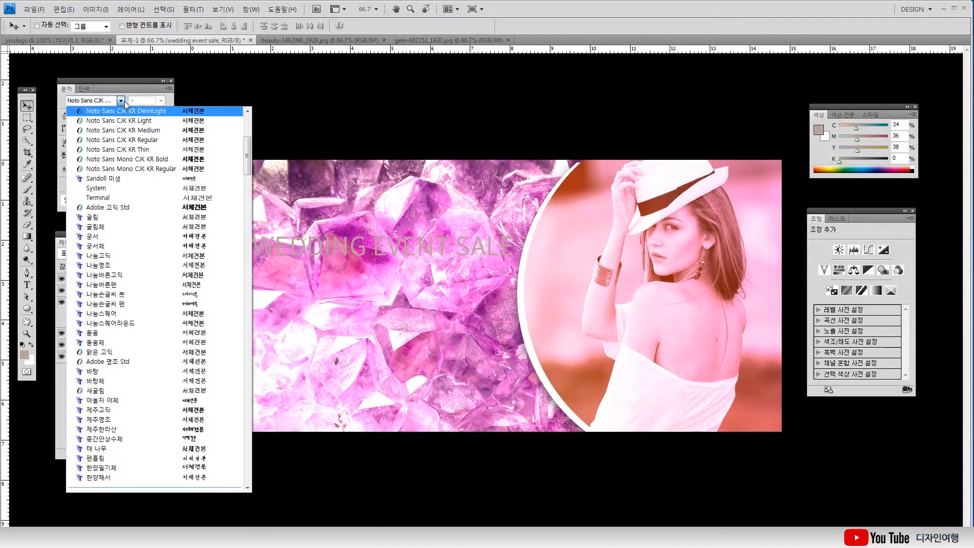
scroll(138, 128, up, 1)
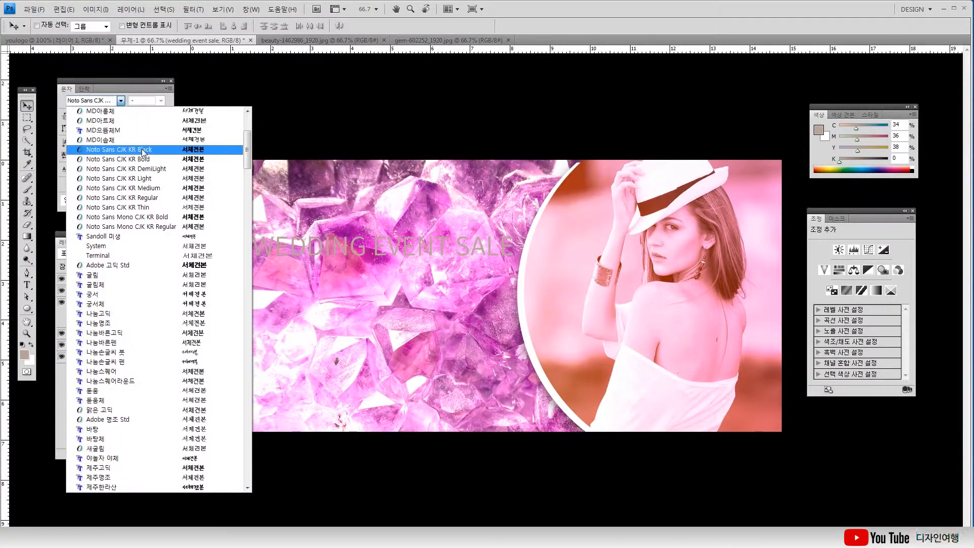
click(142, 148)
drag(357, 251, 316, 229)
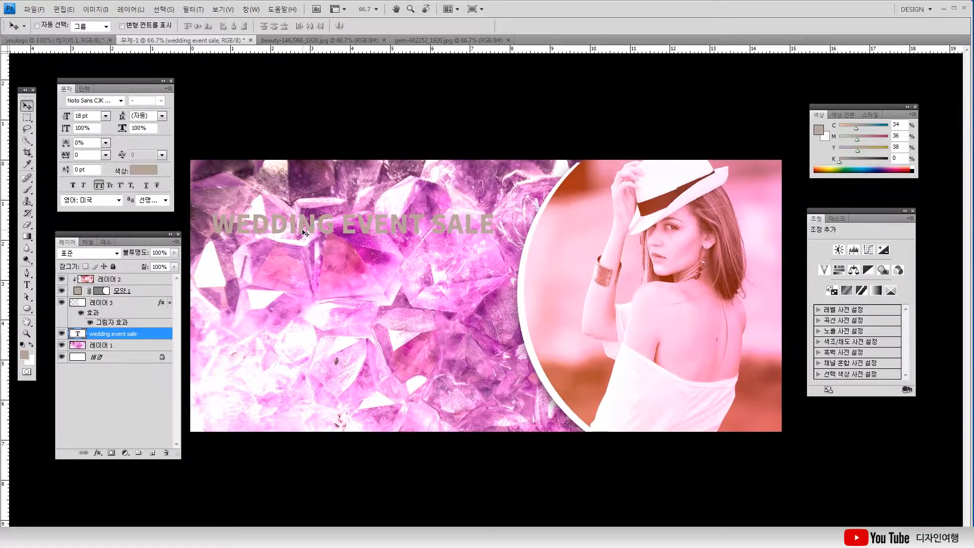
- Scale the title text to 112.5% and shift it slightly right so it ends at the portrait's white rim
key(ctrl+t)
drag(492, 257, 510, 264)
key(Return)
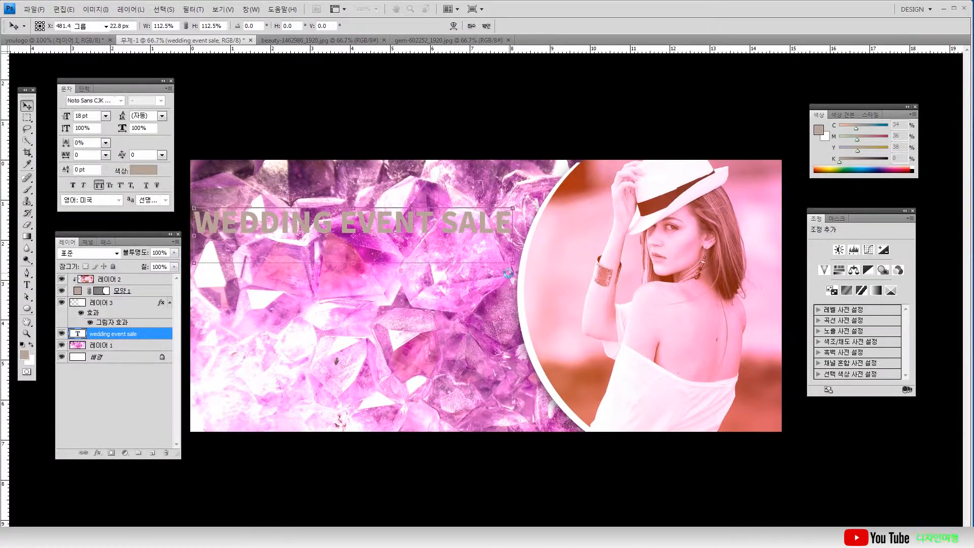
drag(414, 221, 429, 223)
- Duplicate the crystal layer, place the copy above the title, clip it to the letters and check it with the original hidden briefly
click(91, 347)
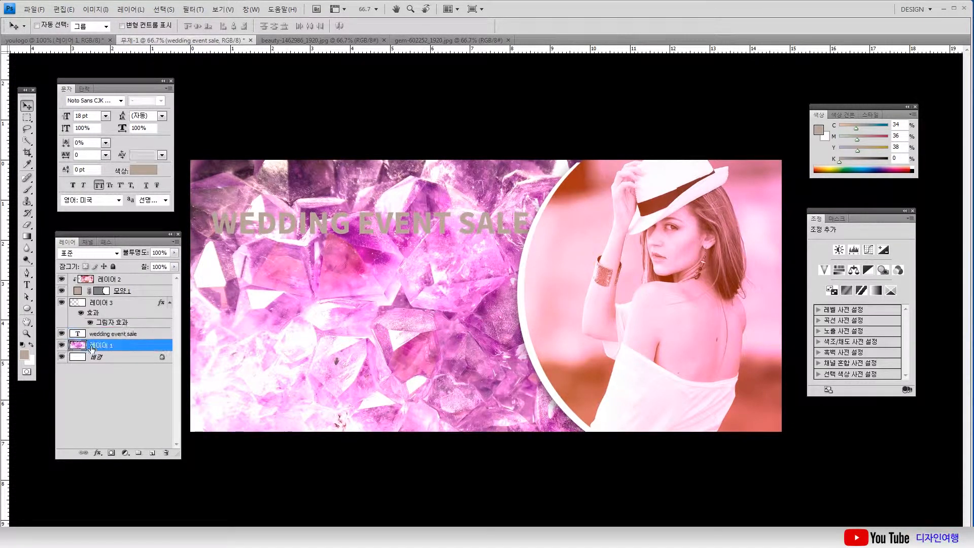
key(ctrl+j)
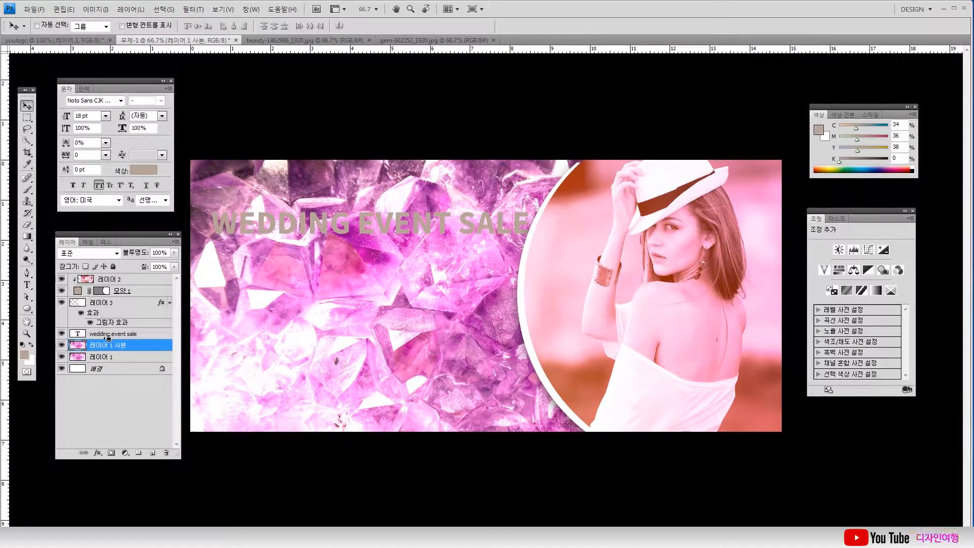
alt+click(108, 339)
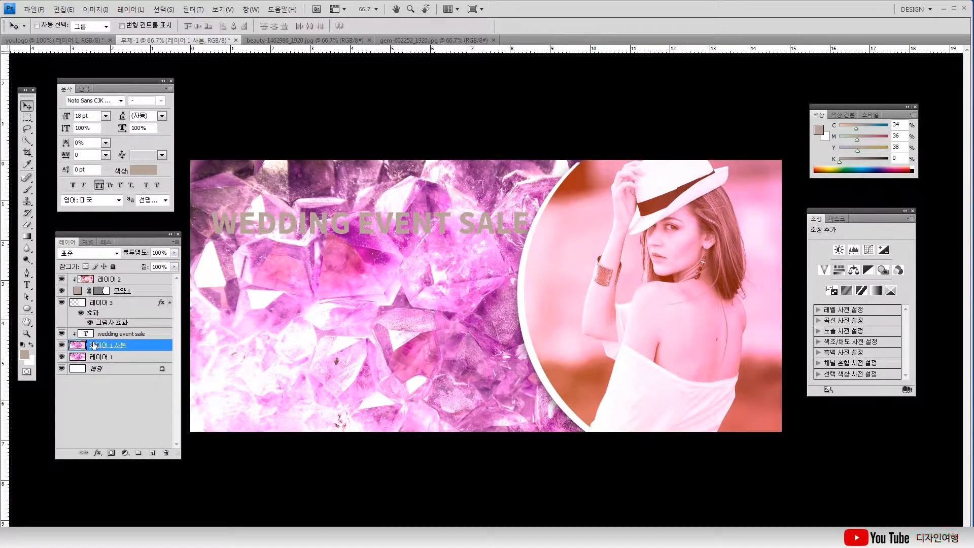
drag(98, 346, 109, 329)
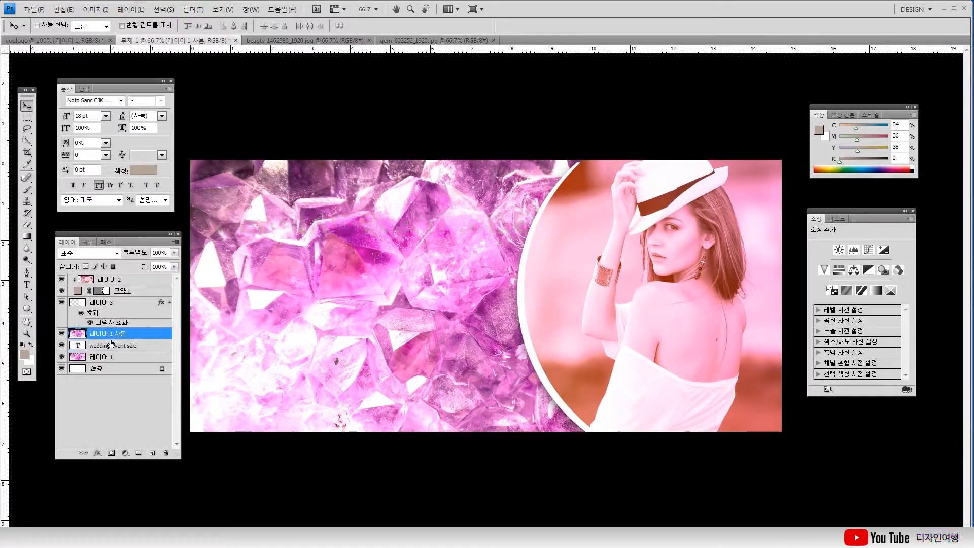
alt+click(115, 341)
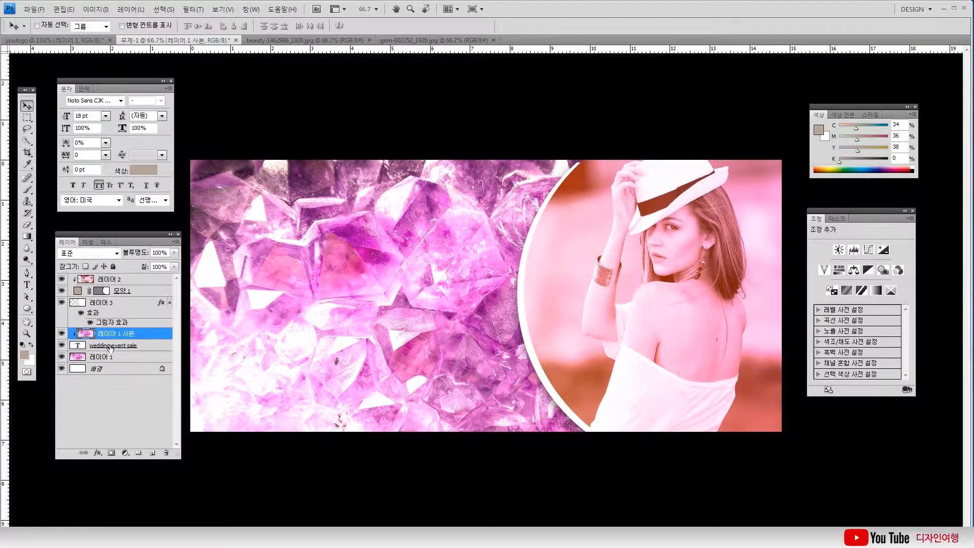
click(61, 358)
click(61, 358)
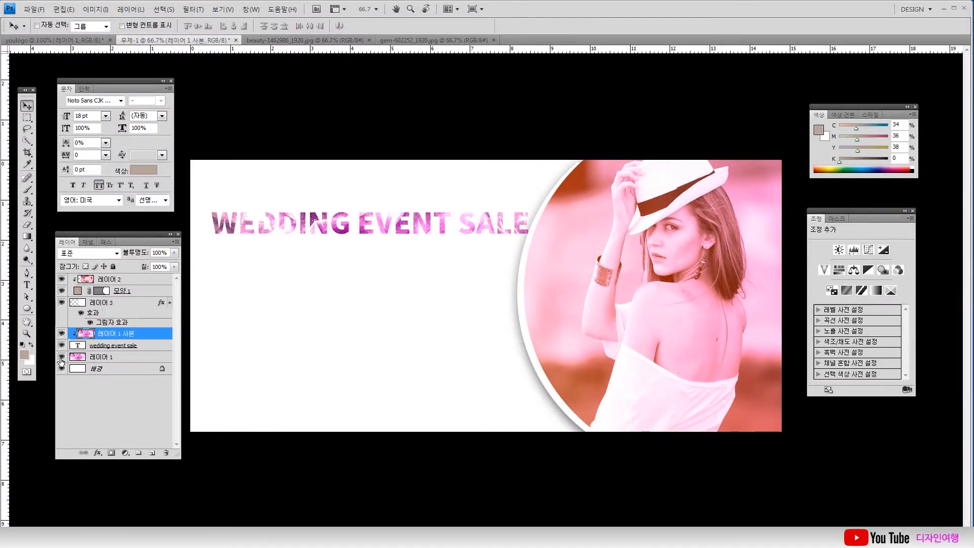
- Add a white outside Stroke of 5 px to the title text layer
click(83, 357)
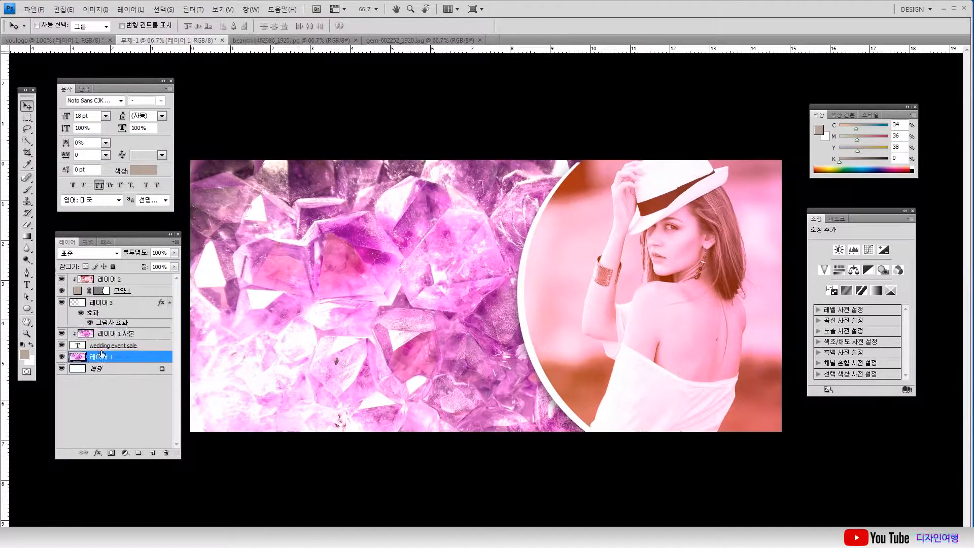
click(87, 348)
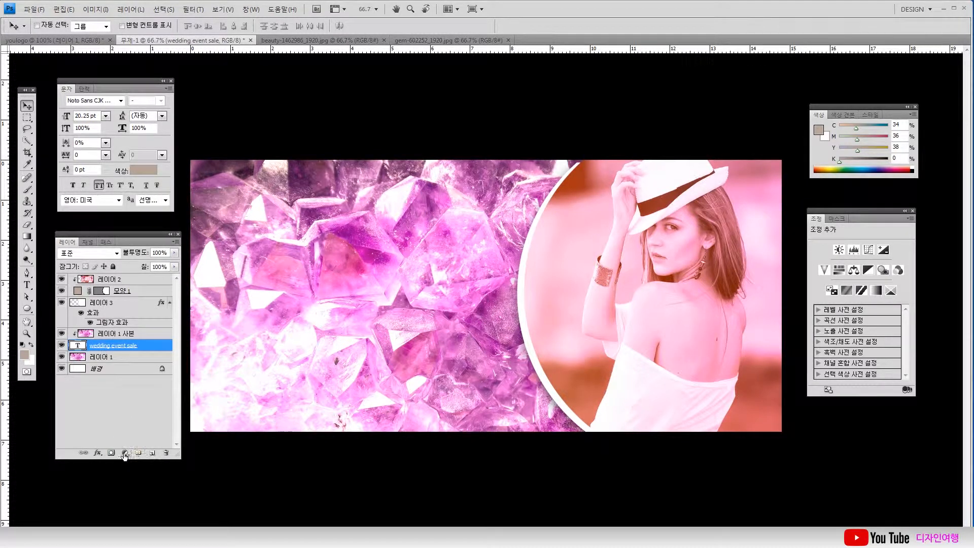
click(98, 452)
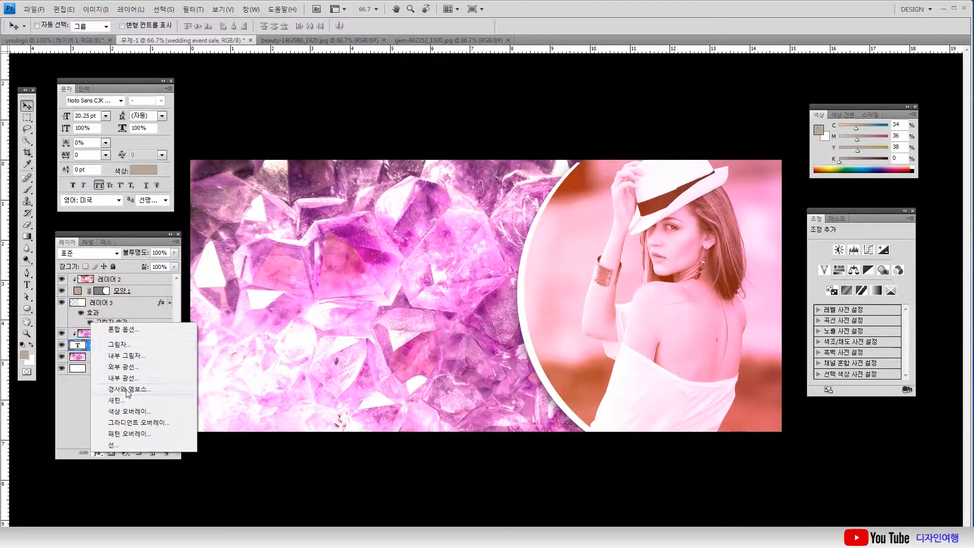
click(122, 444)
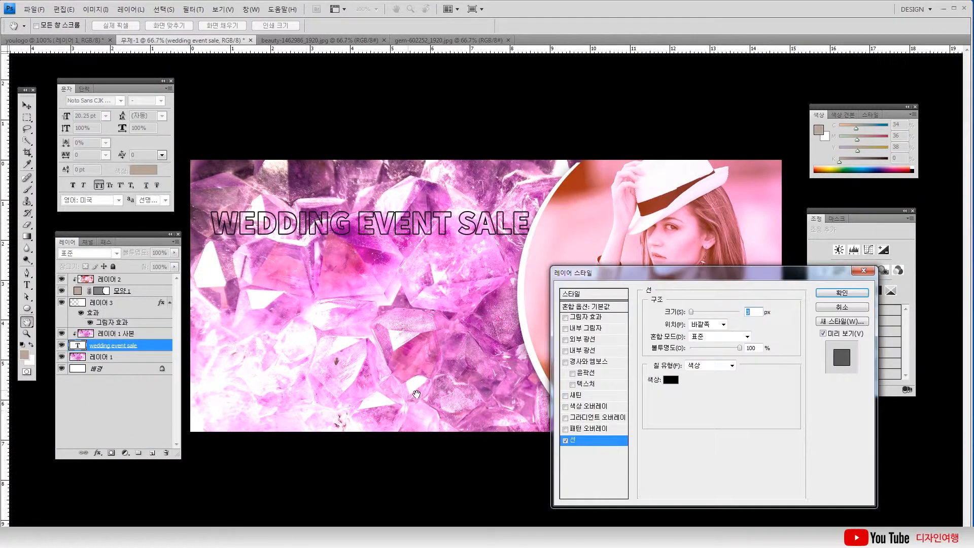
click(670, 379)
click(439, 313)
click(660, 305)
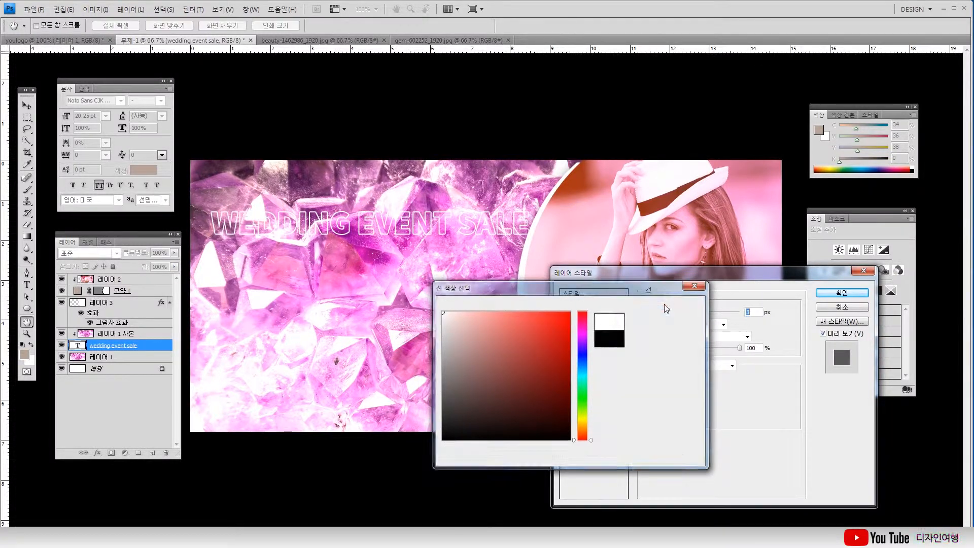
text(10)
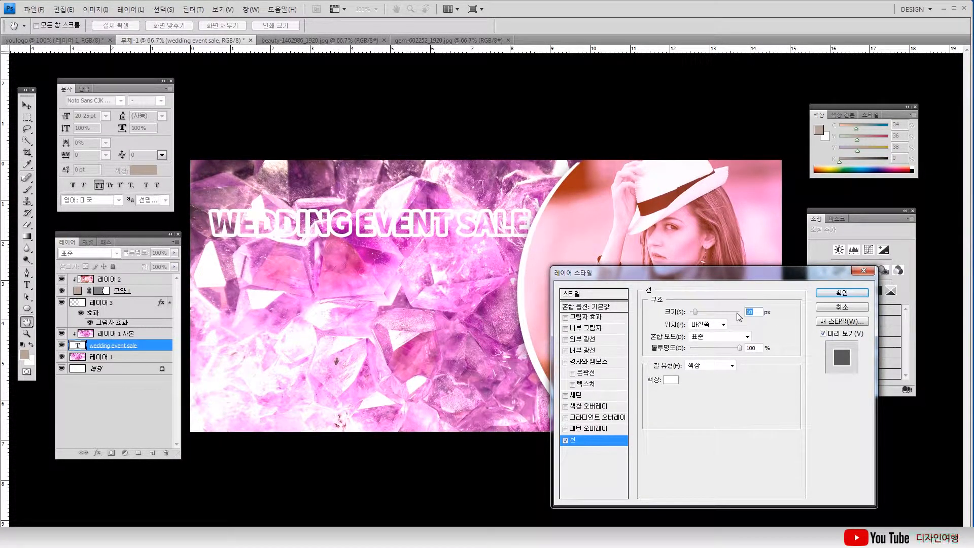
text(5)
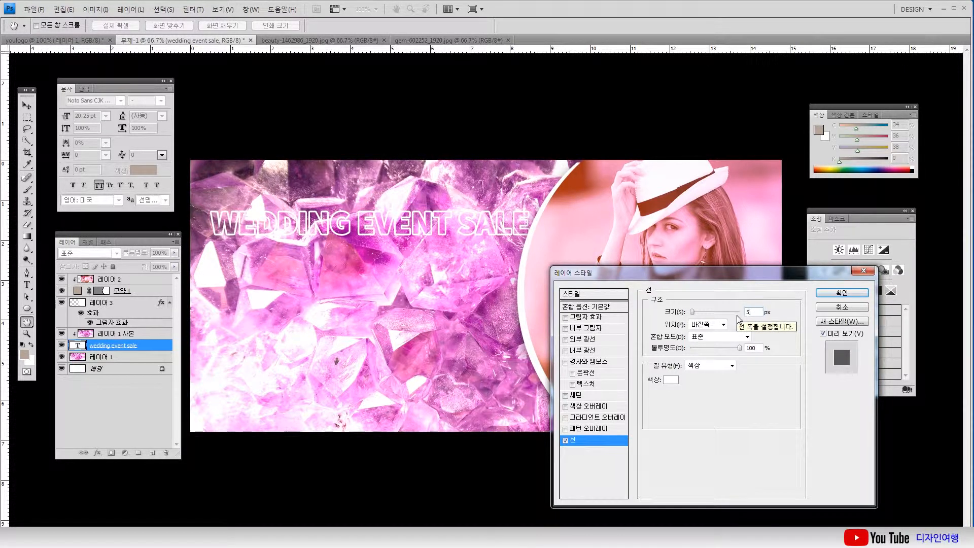
click(838, 295)
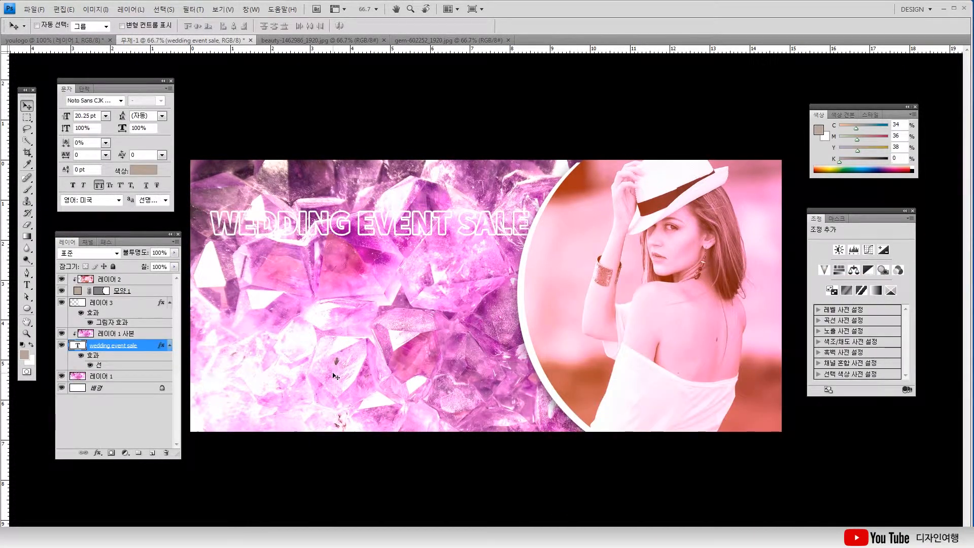
- Add a layer mask to the original crystal layer and fade its upper part to white with a vertical black-to-white linear gradient
click(112, 378)
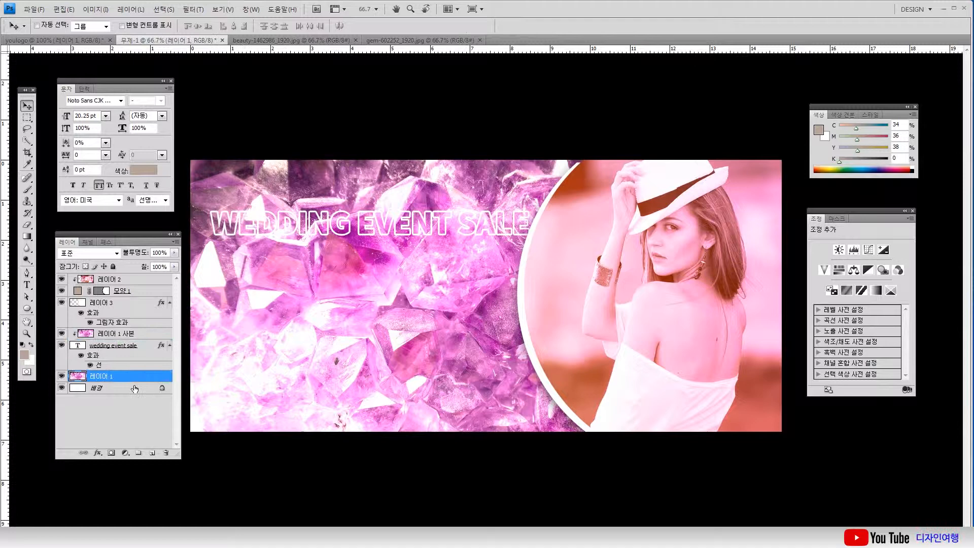
click(111, 453)
click(28, 236)
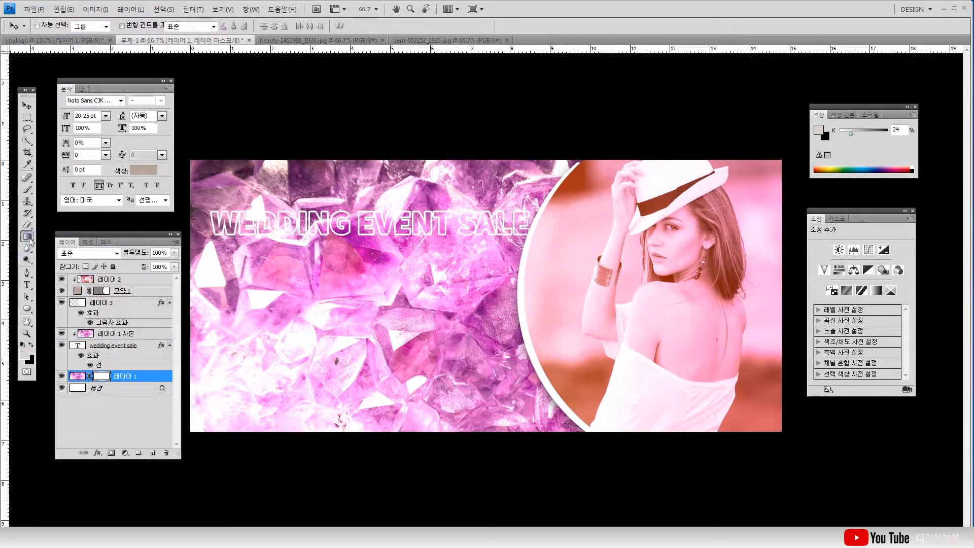
click(59, 31)
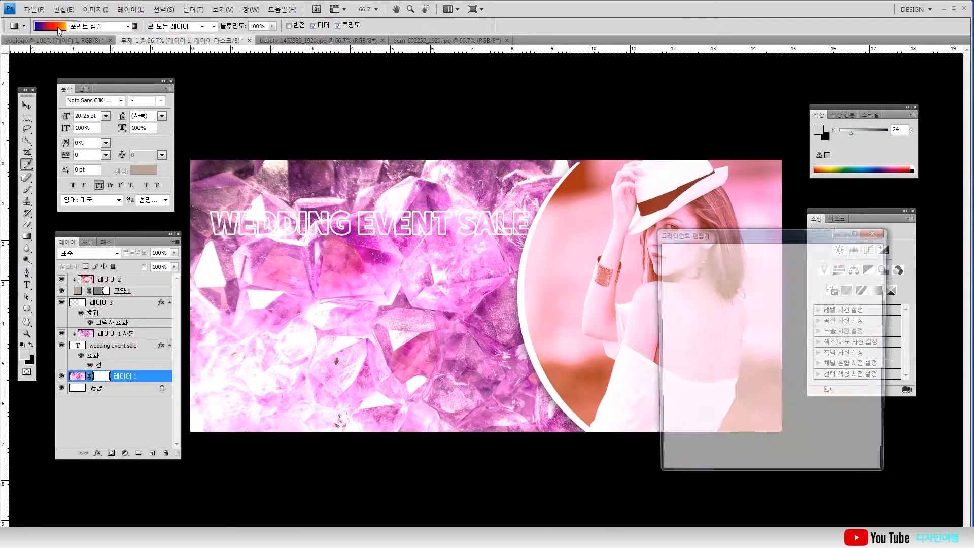
click(713, 269)
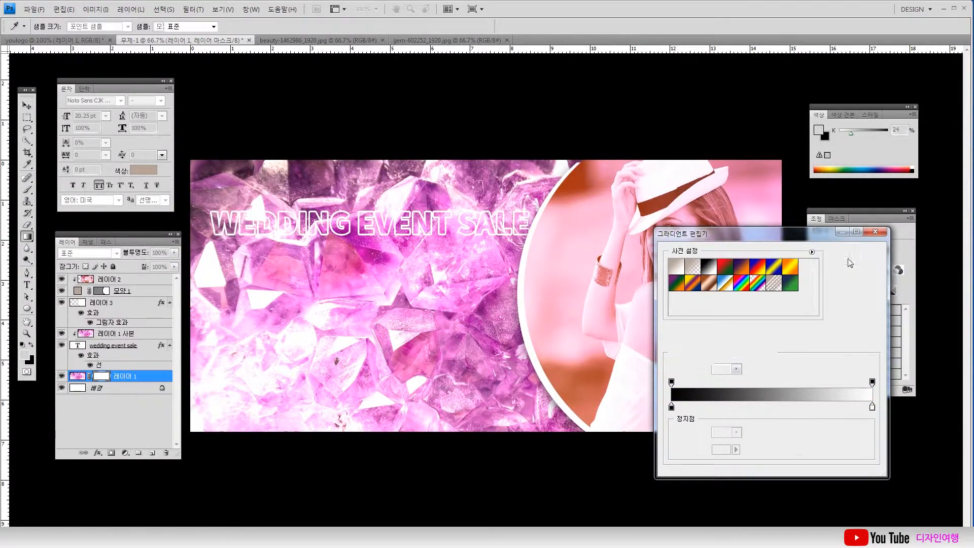
click(850, 258)
drag(393, 158, 393, 355)
drag(356, 206, 351, 428)
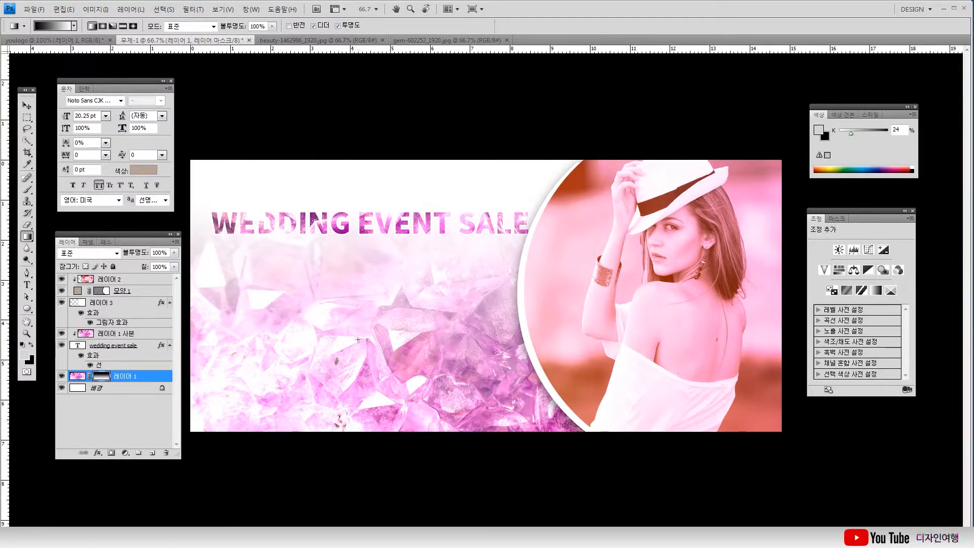
drag(368, 203, 368, 477)
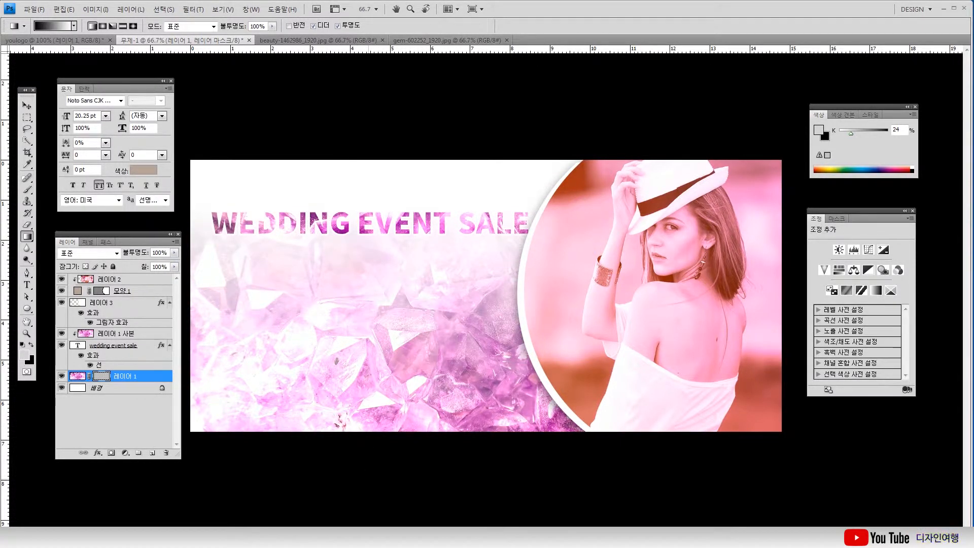
- Narrow the title text to 98.1% width and move it up about 15 px
click(28, 106)
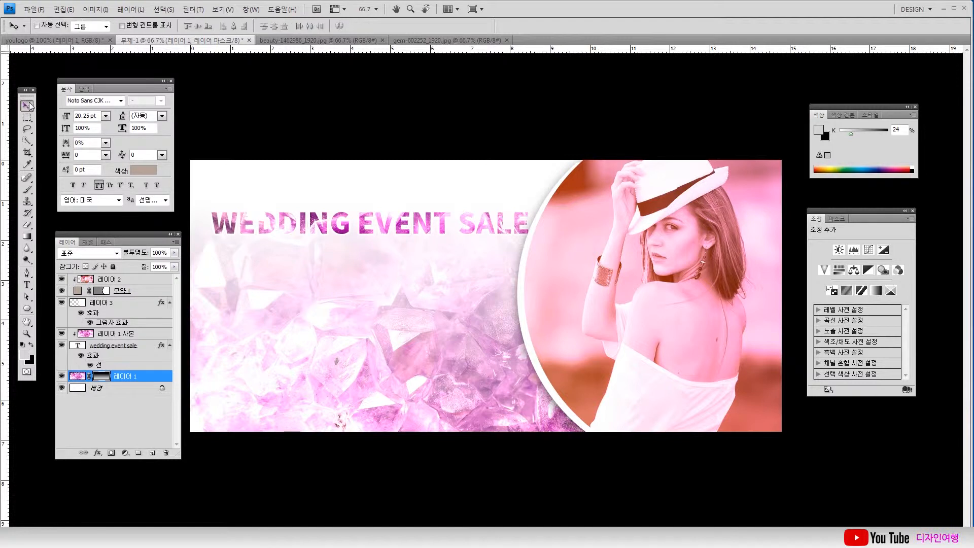
ctrl+click(447, 228)
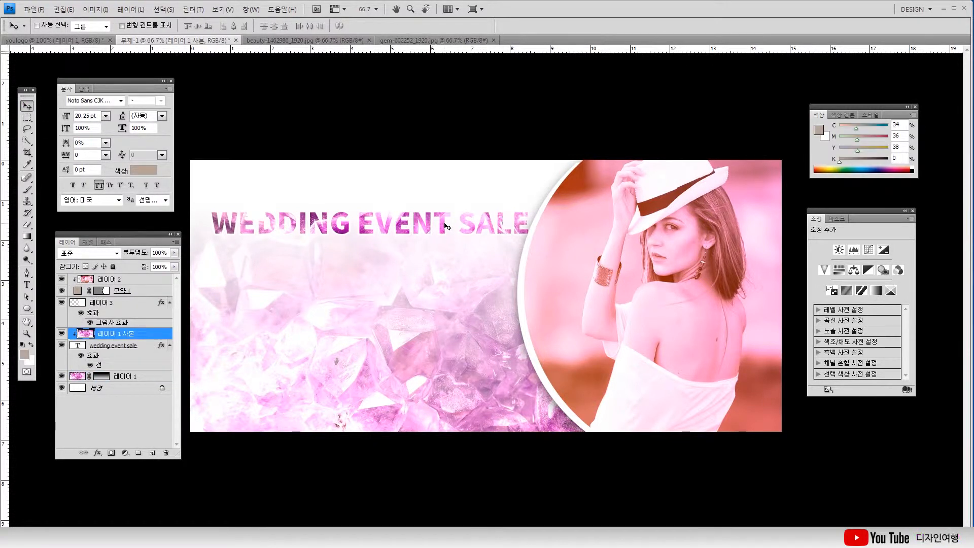
click(121, 350)
key(ctrl+t)
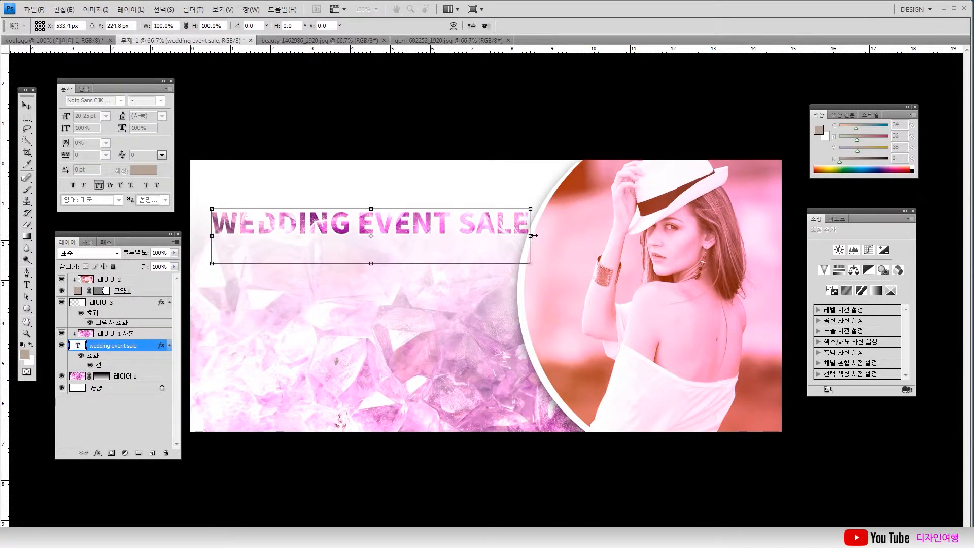
drag(532, 236, 526, 237)
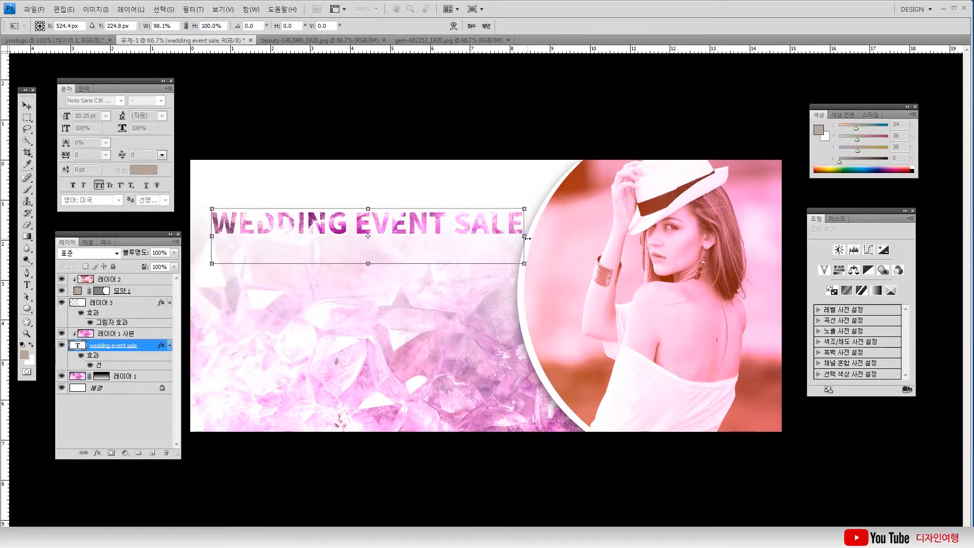
key(Return)
drag(391, 237, 390, 222)
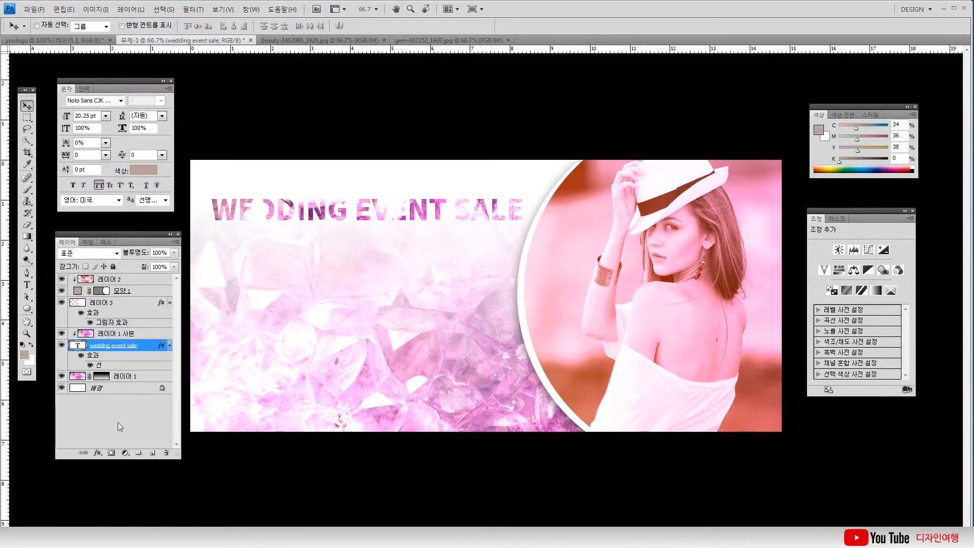
- Add a soft Drop Shadow to the title text with 11 px distance, 24 px size and lowered opacity
click(100, 454)
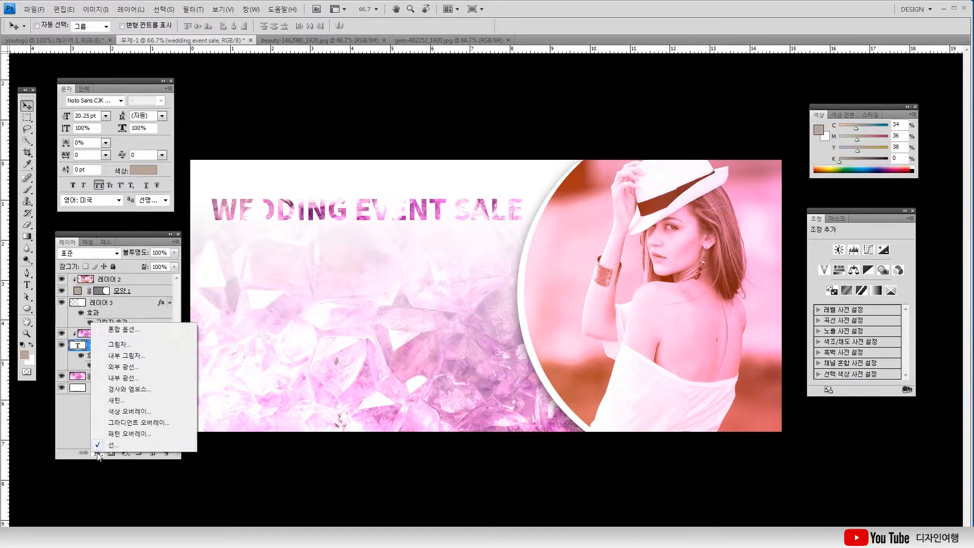
click(121, 341)
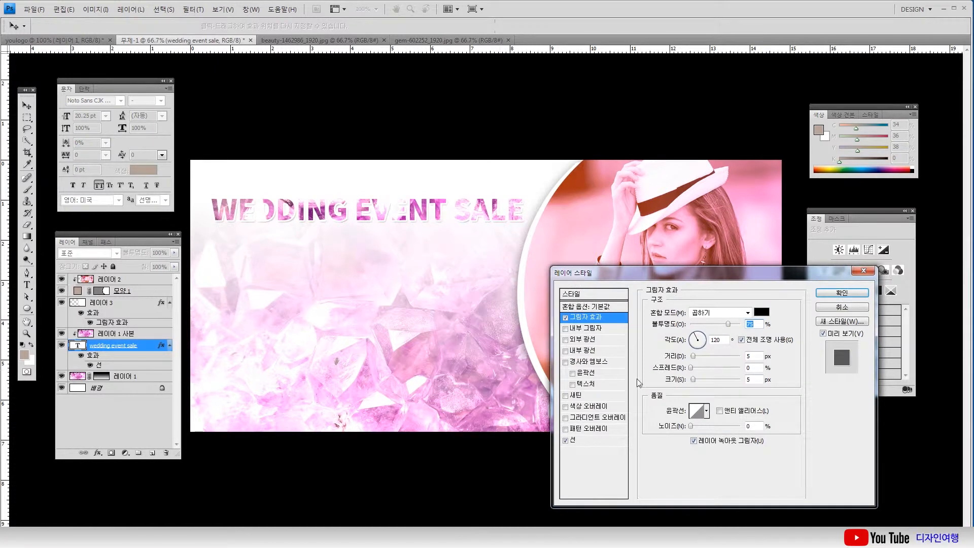
drag(692, 379, 696, 357)
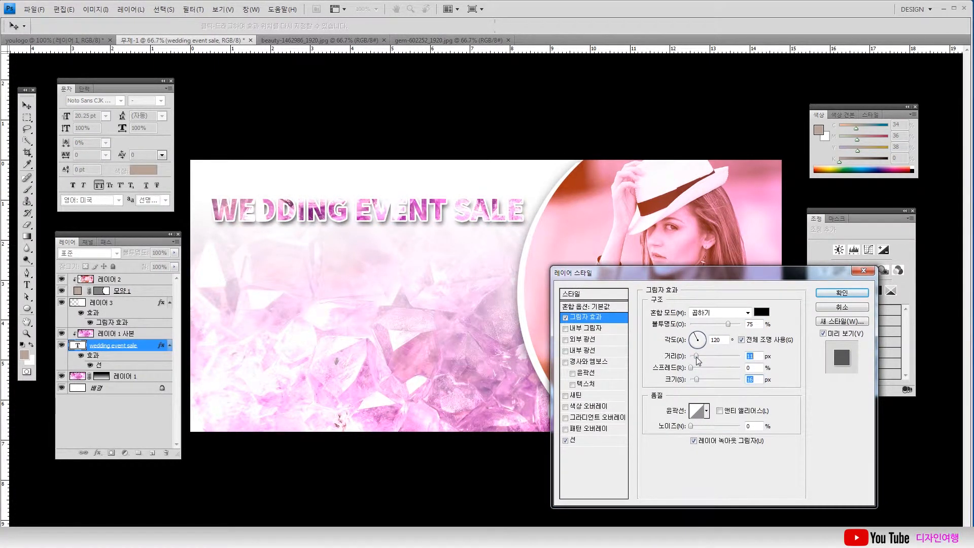
drag(729, 323, 708, 324)
drag(697, 376, 700, 376)
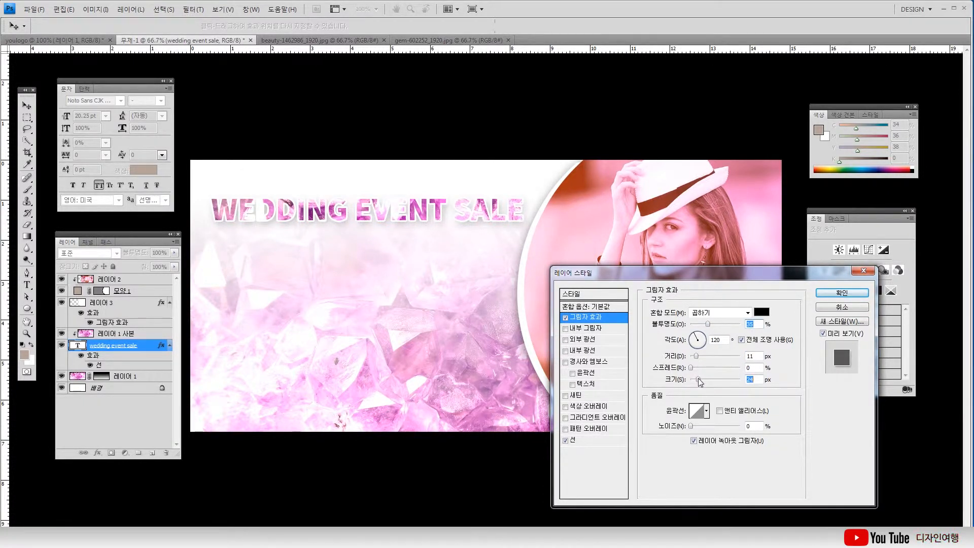
- Keep the title's outside Stroke white and set its size to 3 px
click(572, 441)
click(671, 380)
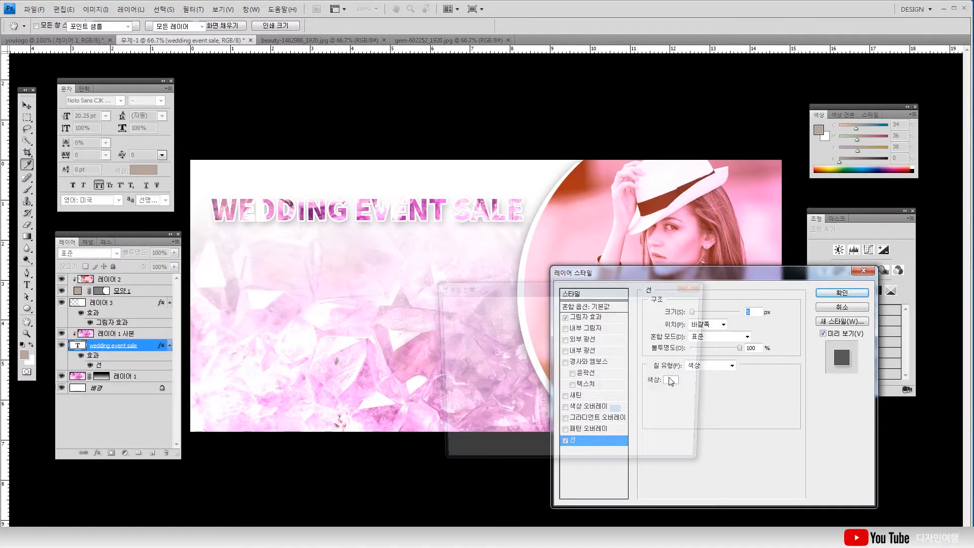
click(578, 230)
mouse_move(548, 341)
mouse_down()
mouse_move(553, 405)
mouse_move(433, 461)
mouse_move(442, 312)
mouse_up()
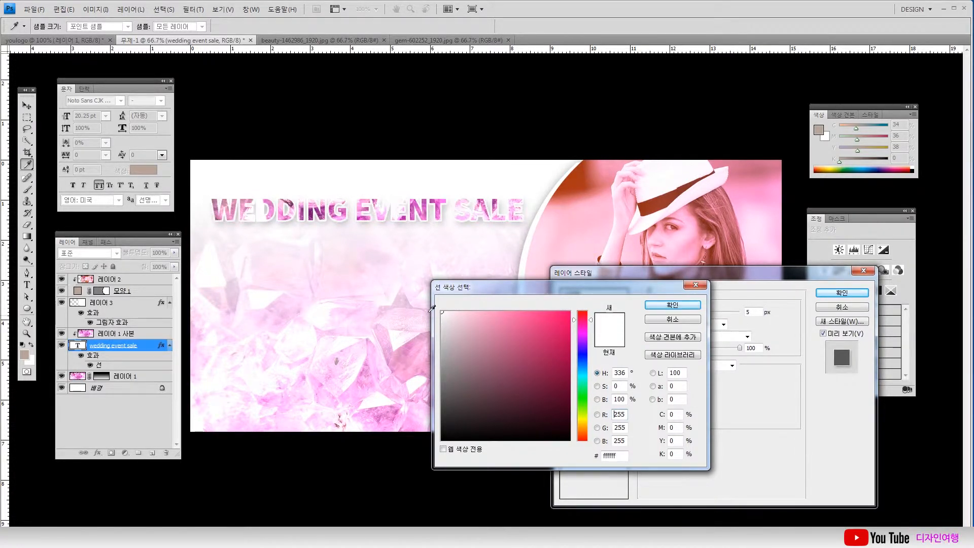
click(672, 304)
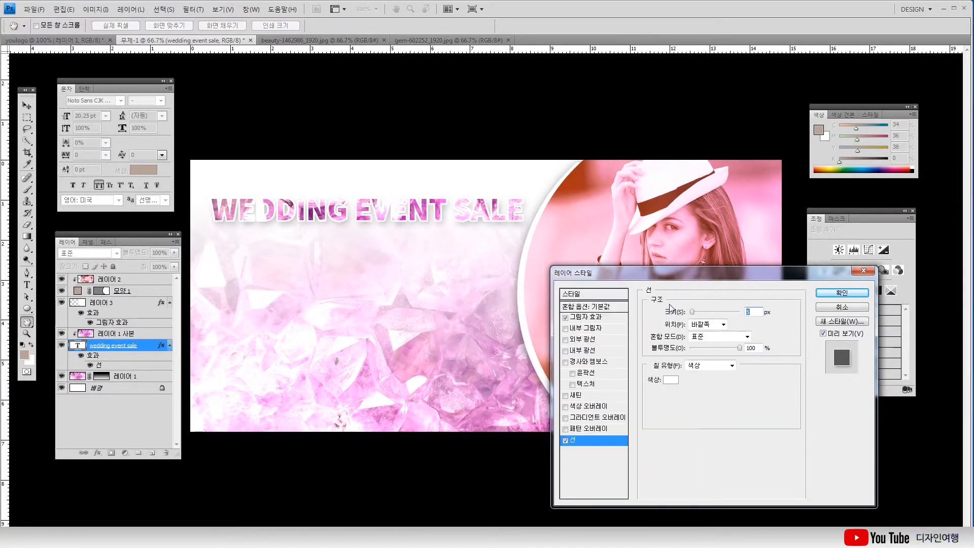
text(23)
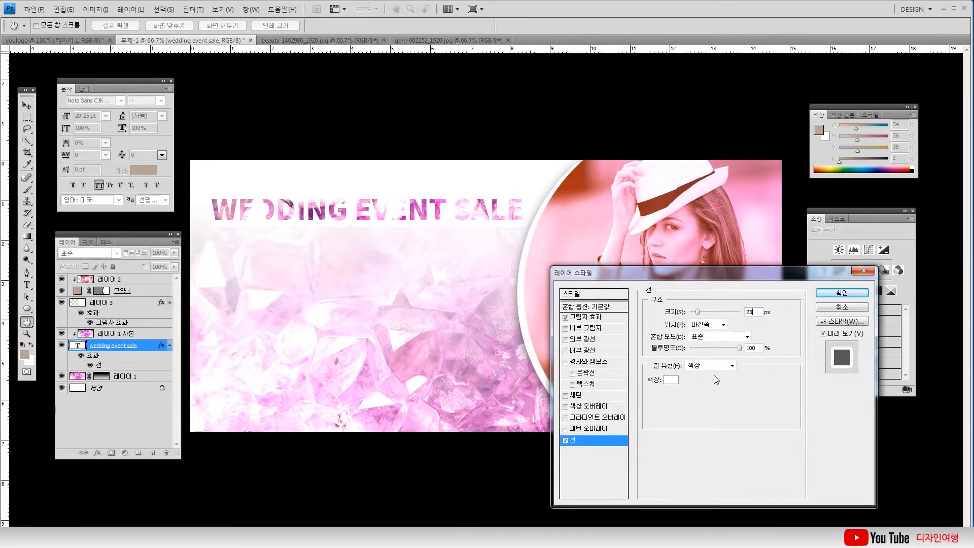
text(3)
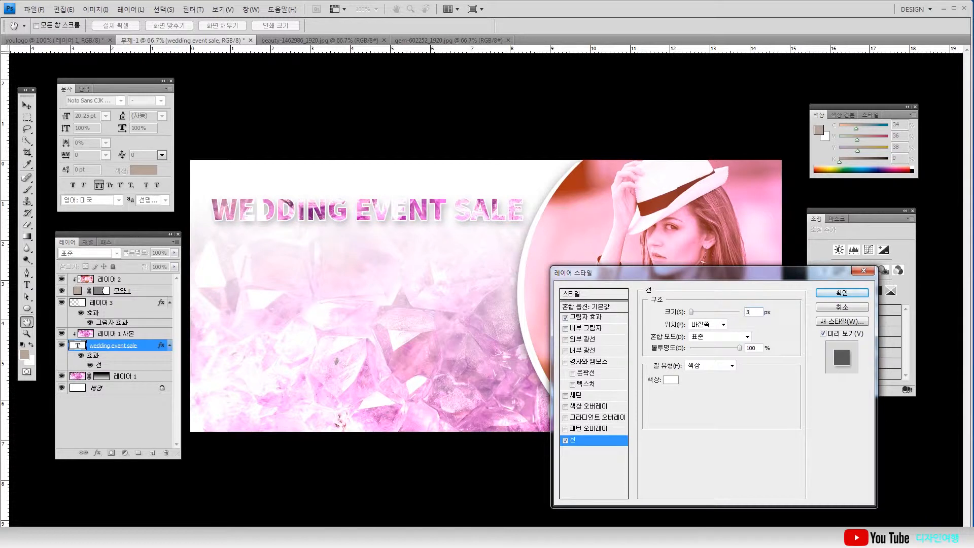
- Raise the title's Drop Shadow opacity to 53%, reduce the shadow size and apply the layer style
click(586, 317)
drag(709, 327, 716, 328)
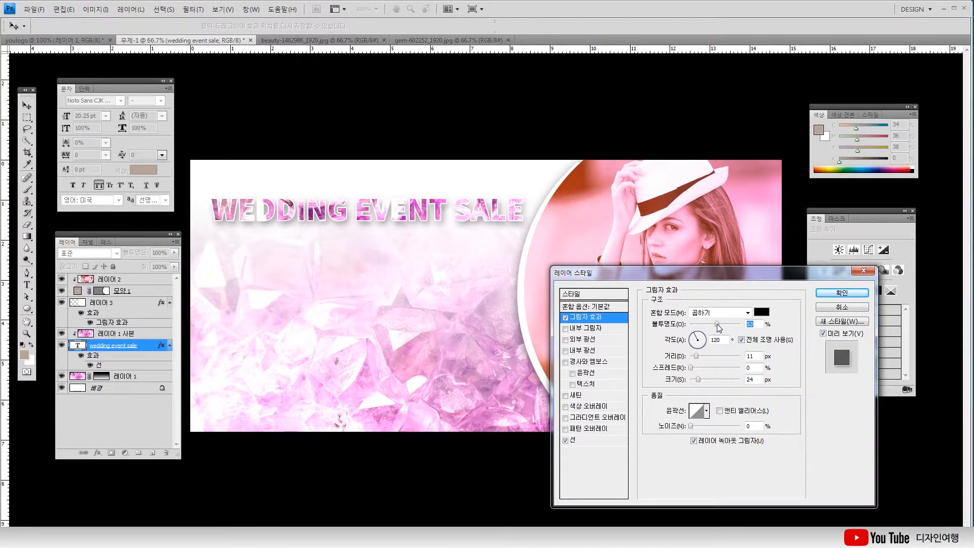
drag(701, 384, 697, 386)
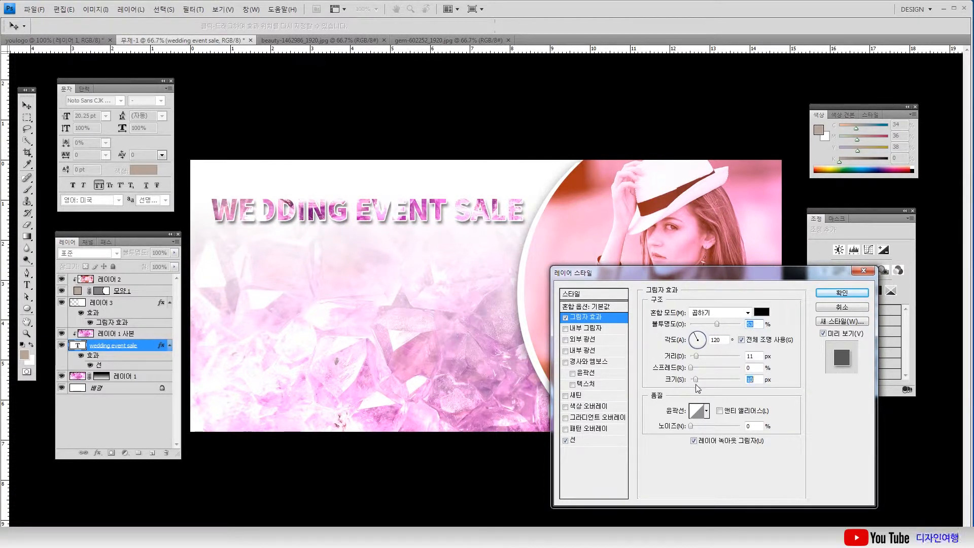
click(842, 294)
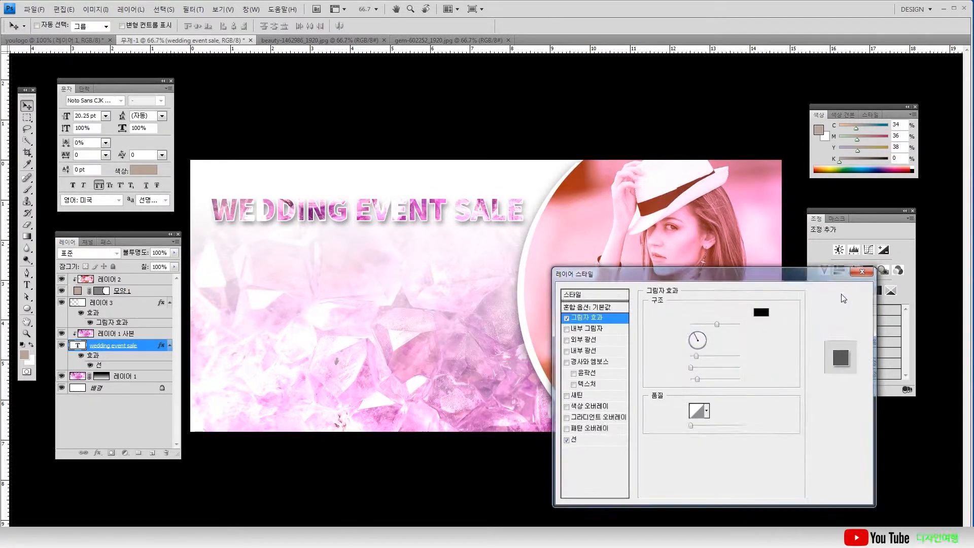
- Reposition the clipped crystal layer within the title so its darker purple areas fill the letters
ctrl+click(368, 209)
drag(368, 209, 368, 231)
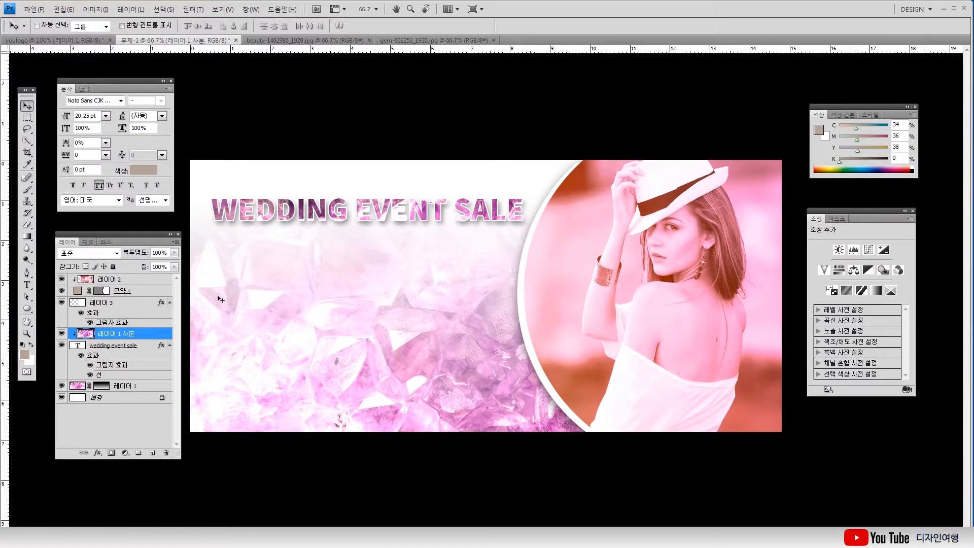
click(102, 348)
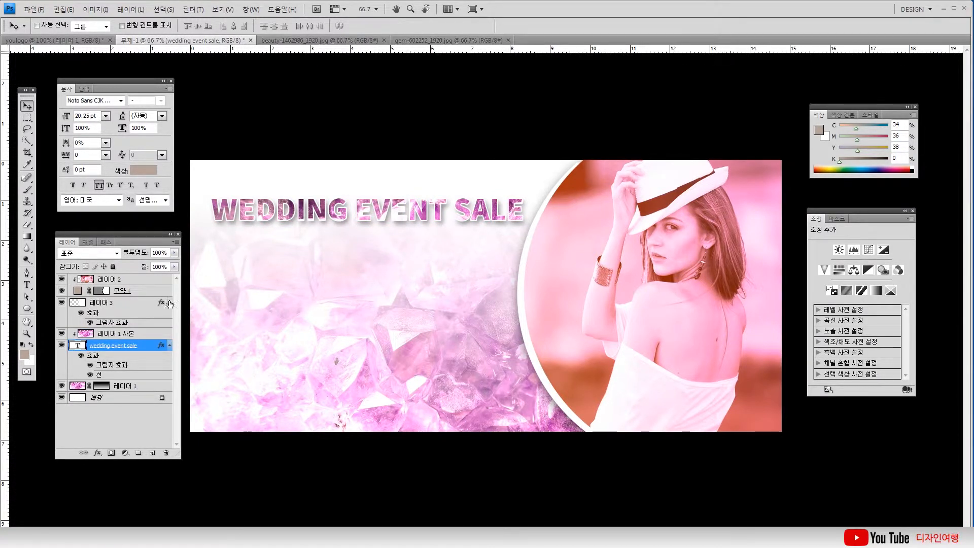
click(112, 336)
drag(409, 217, 406, 180)
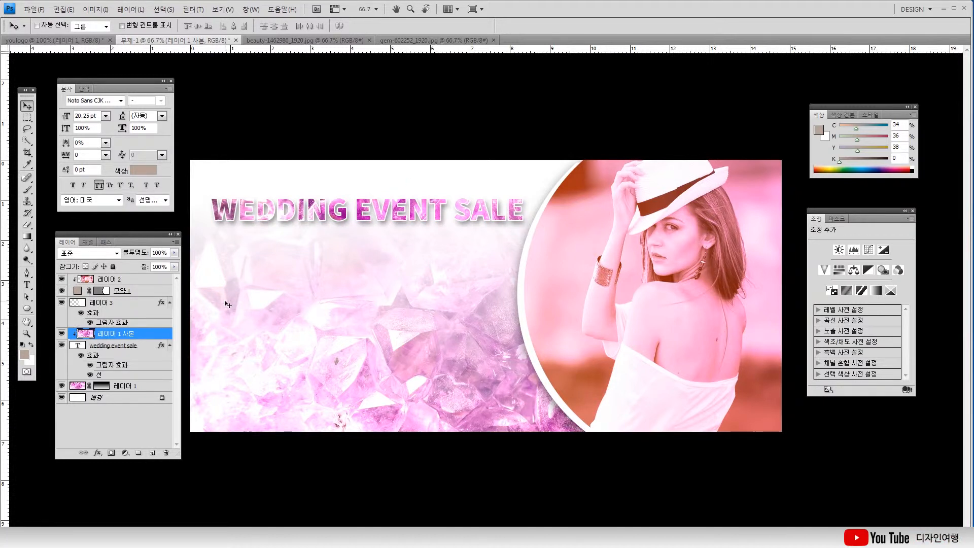
- Select the title text and its clipped crystal layer together and move them down slightly
click(93, 348)
shift+click(108, 334)
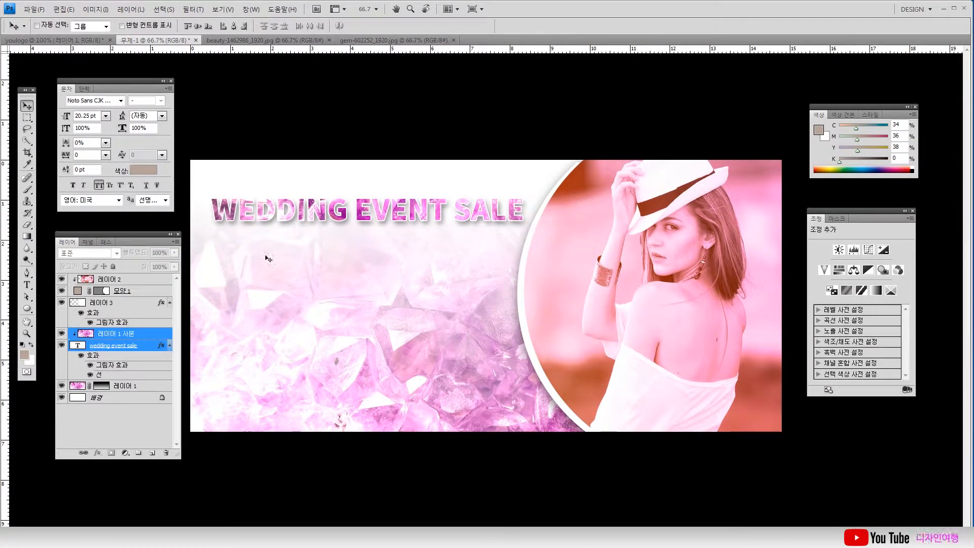
drag(297, 212, 298, 220)
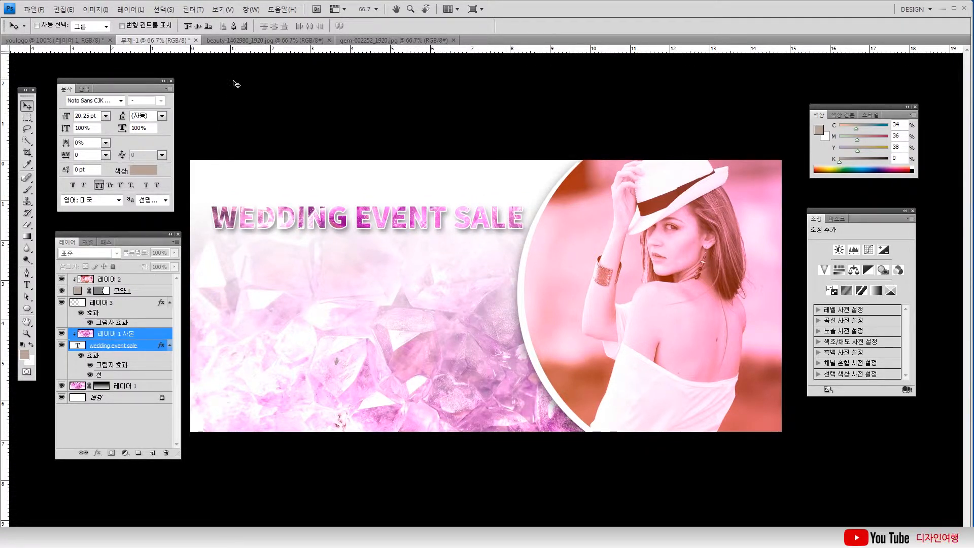
- Copy the DH logo from the youlogo document into the banner and place it below the title
click(349, 45)
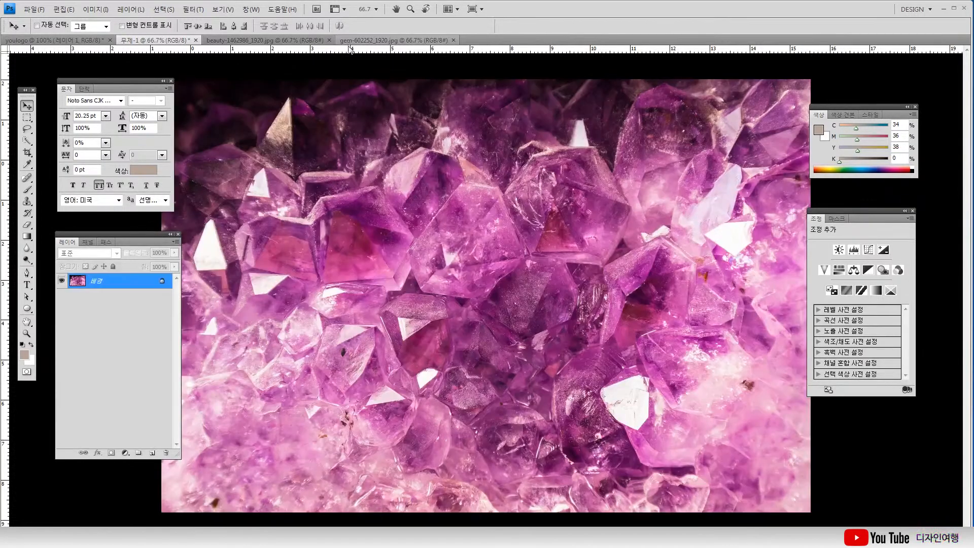
click(284, 43)
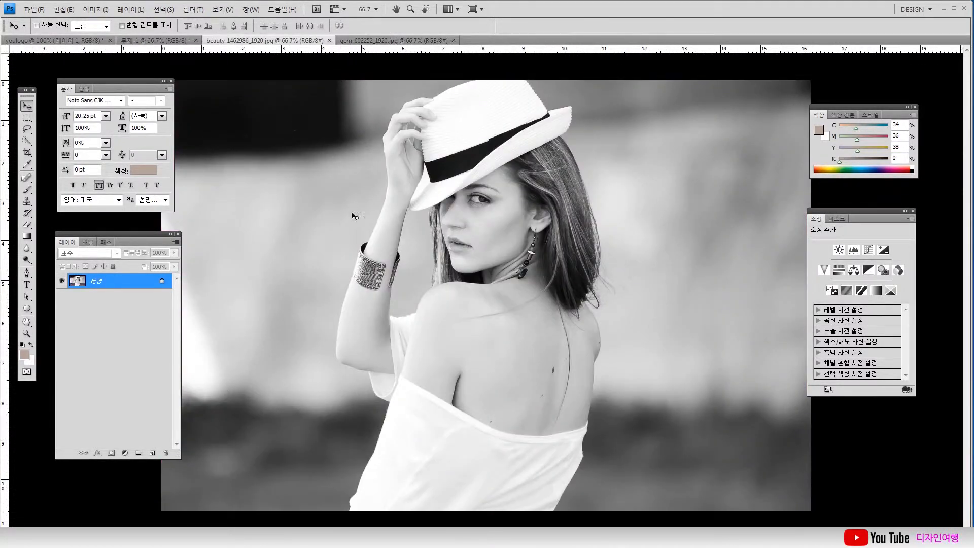
click(171, 43)
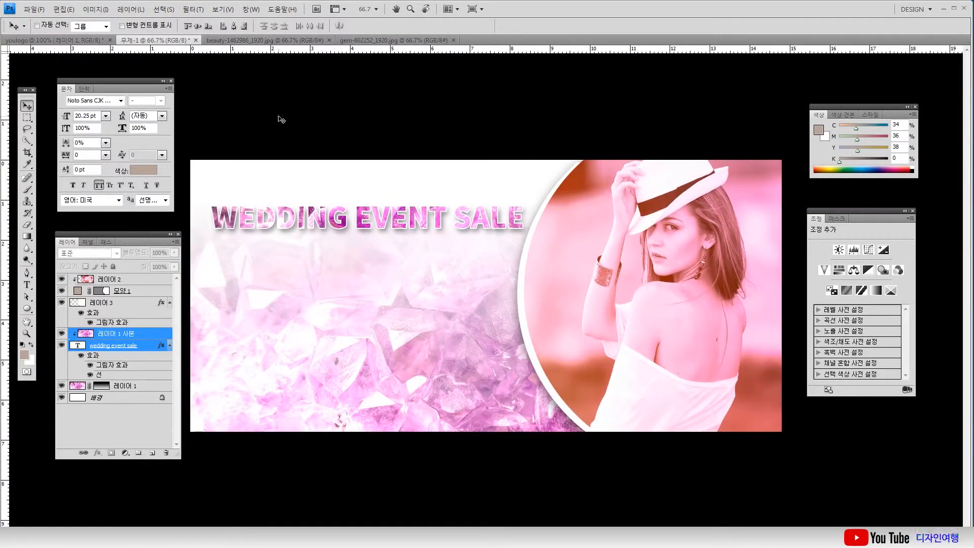
click(56, 40)
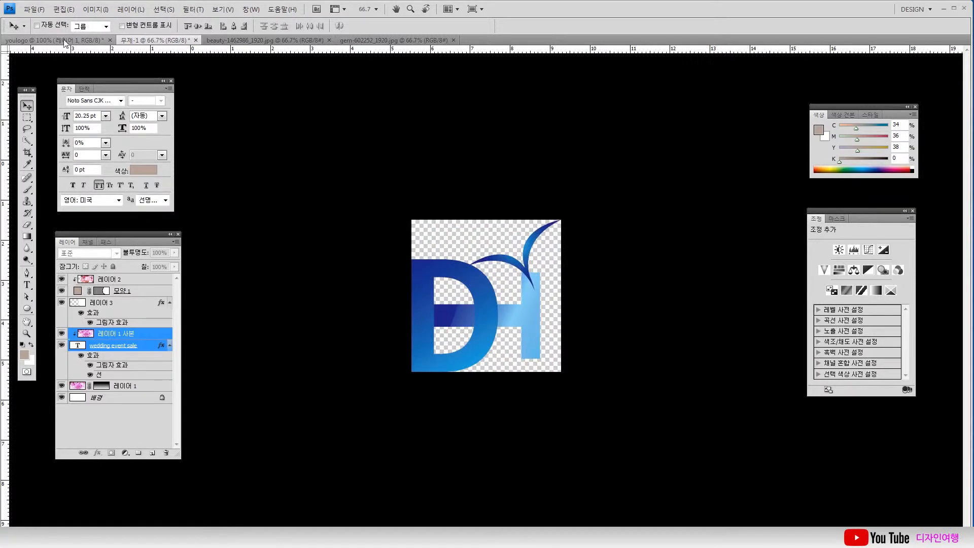
click(175, 40)
drag(321, 355, 240, 306)
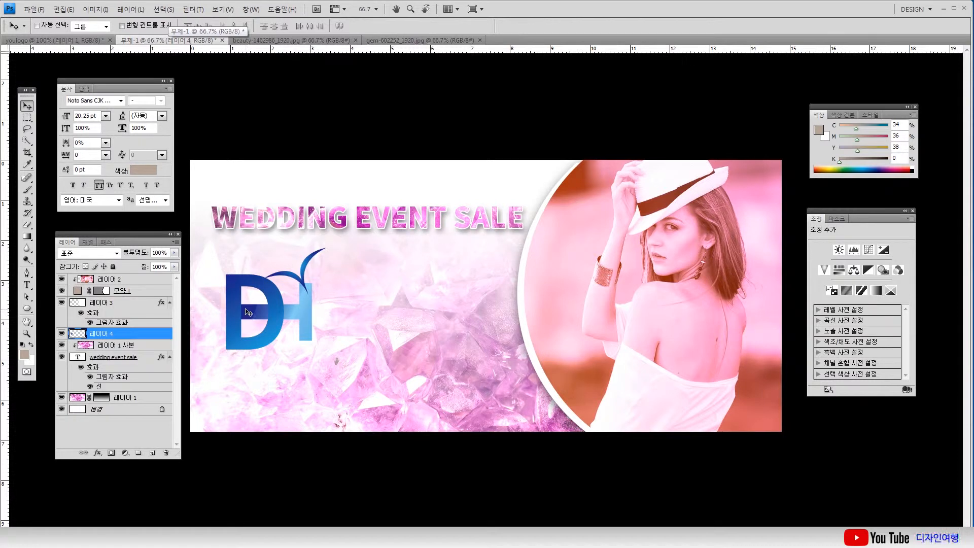
- Scale the DH logo down to about two thirds and align it with the title's left edge
key(ctrl+t)
drag(328, 247, 310, 265)
key(Return)
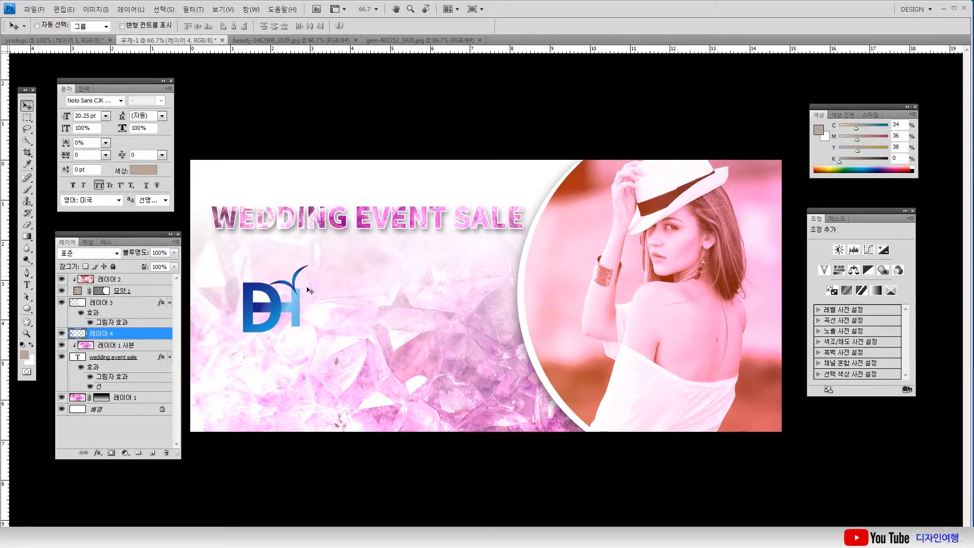
drag(272, 317, 240, 316)
- Add the text "DESIGN TRIP" at 18 pt in white just right of the DH logo
click(28, 285)
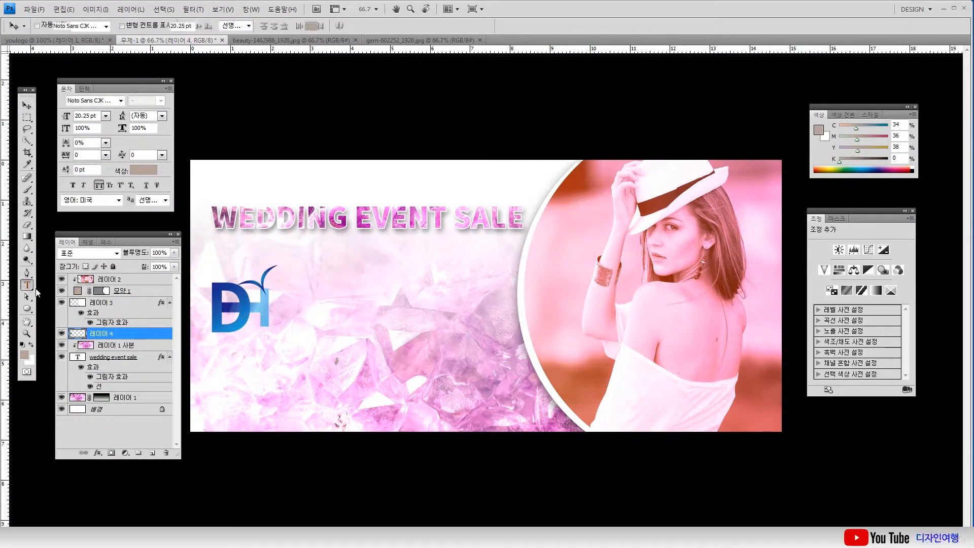
click(303, 323)
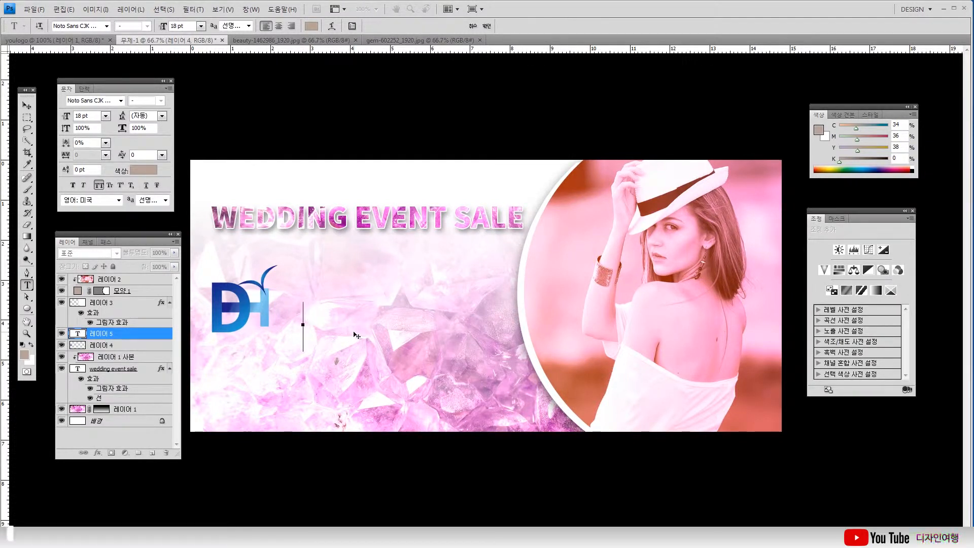
text(DESIGN)
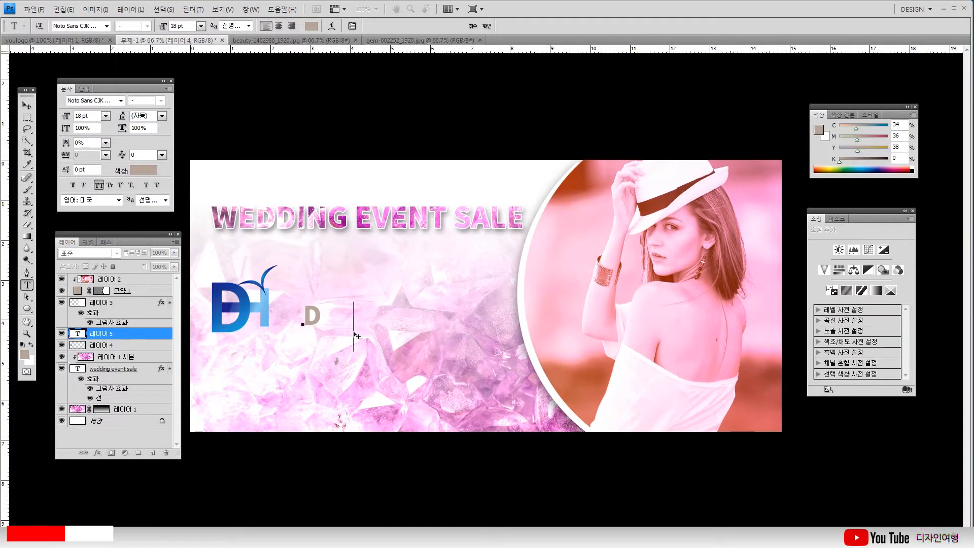
text( TRIP)
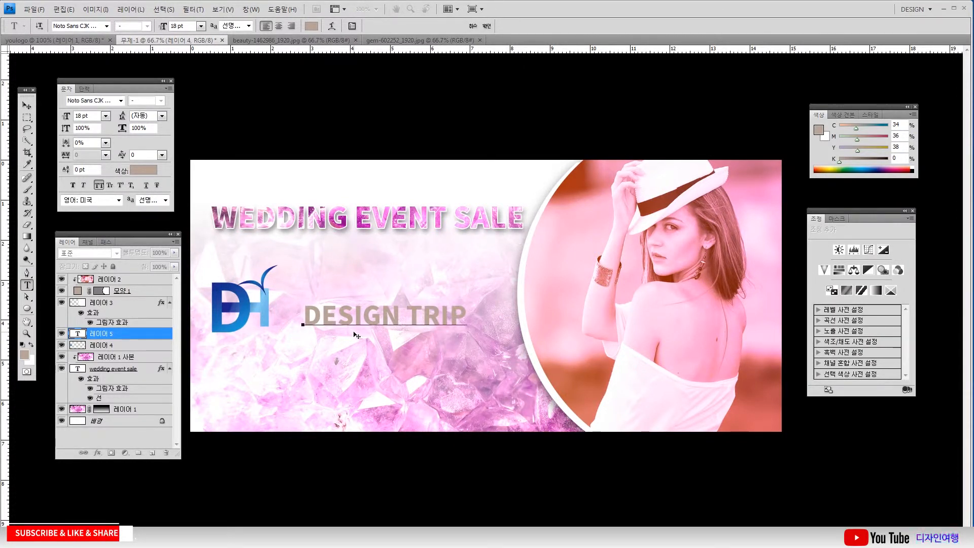
click(28, 106)
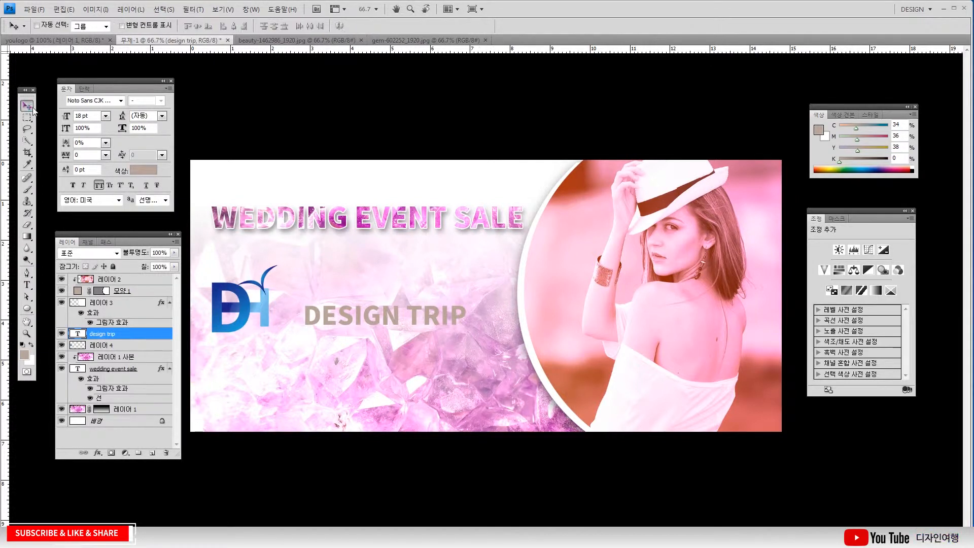
key(ctrl+Delete)
drag(317, 331, 293, 330)
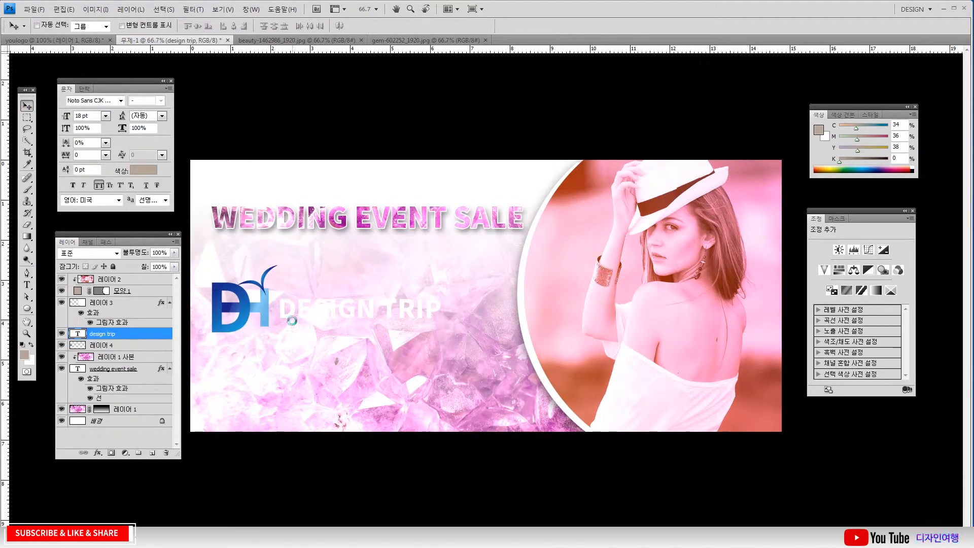
- Recolour the DESIGN TRIP text pinkish red (C 4, M 91, Y 45, K 0) and shift it slightly down and right
click(24, 354)
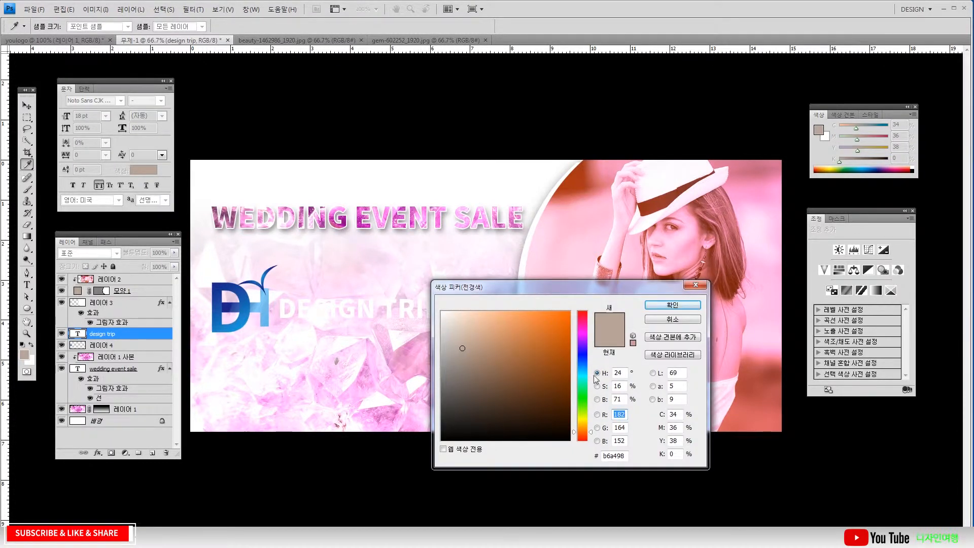
drag(582, 364, 547, 318)
click(568, 322)
click(672, 305)
key(v)
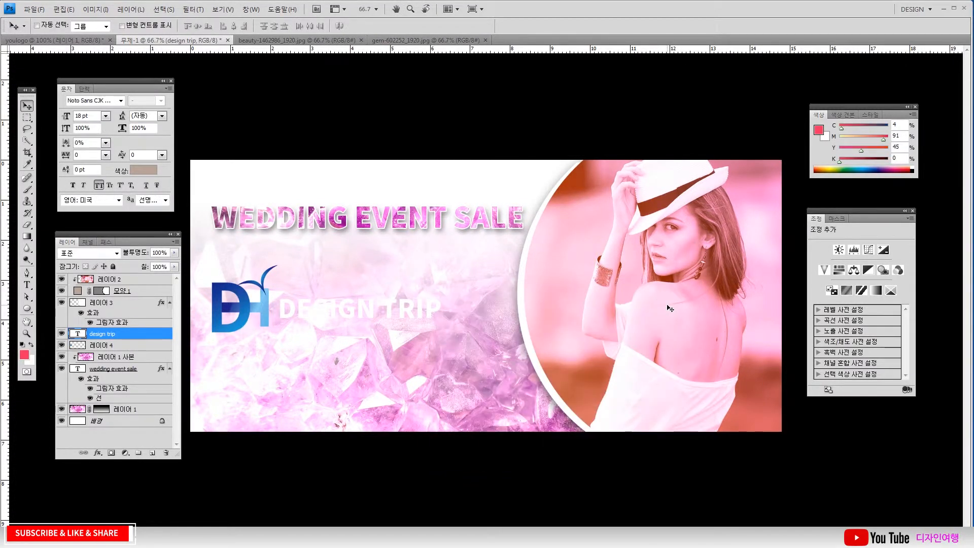
mouse_move(376, 325)
mouse_down()
mouse_move(424, 337)
mouse_move(385, 336)
mouse_up()
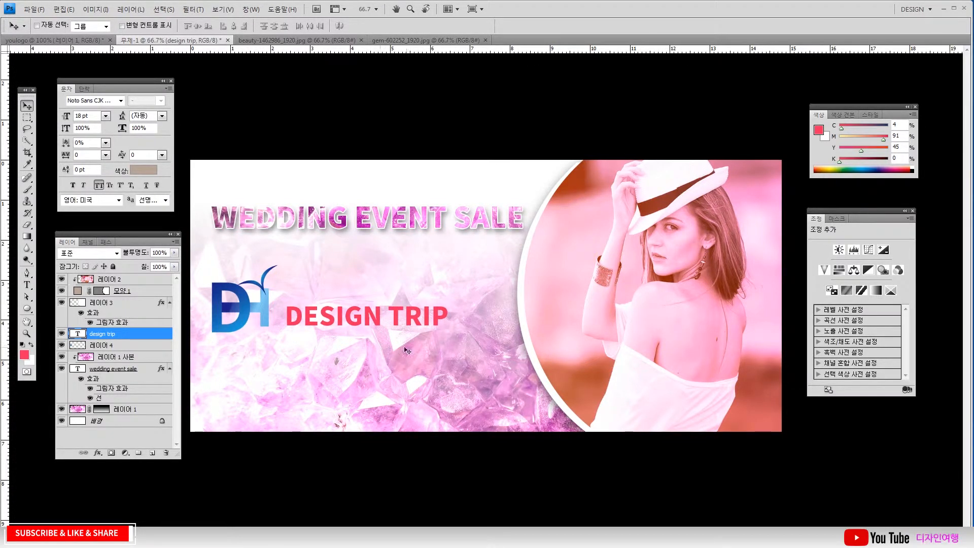
- Add the text "50% SALE" at 18 pt in pinkish red below the DESIGN TRIP text
click(27, 284)
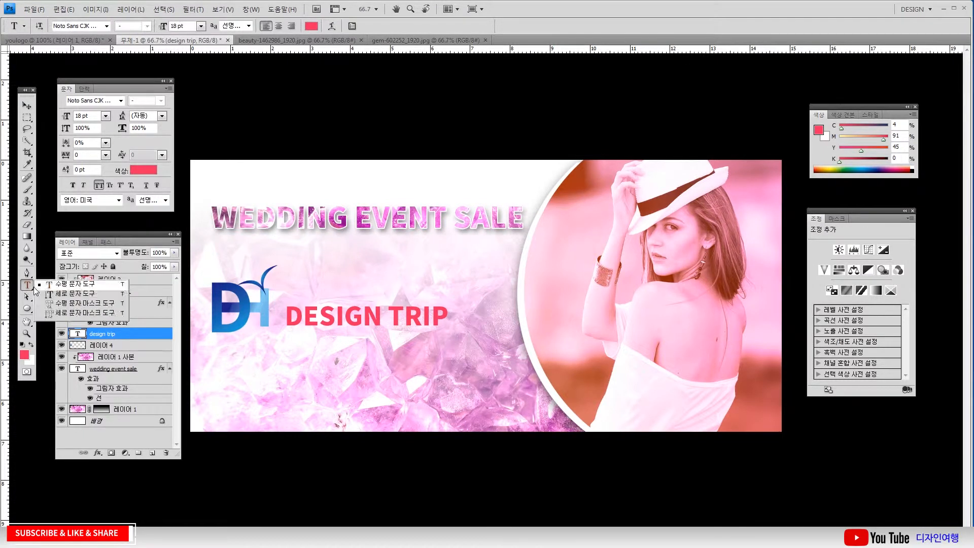
click(305, 387)
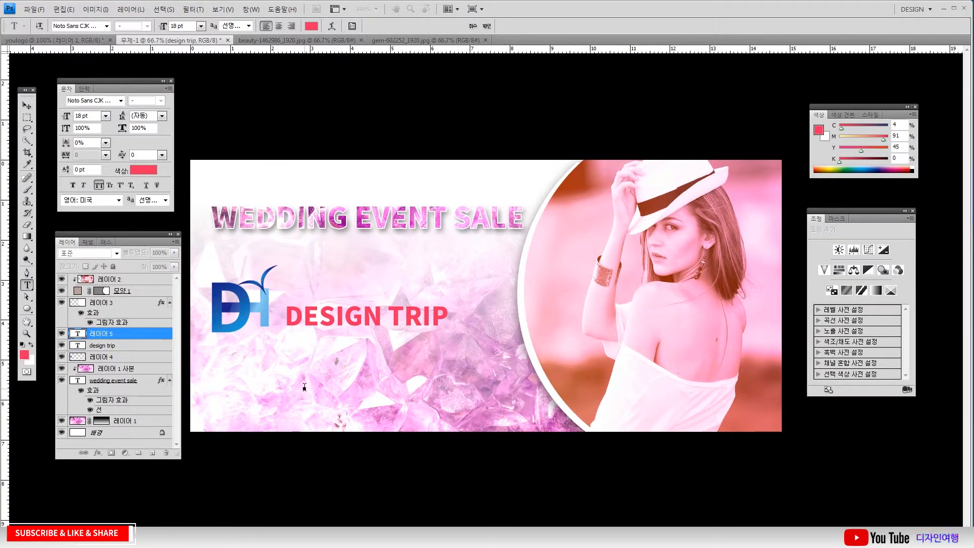
text(50%)
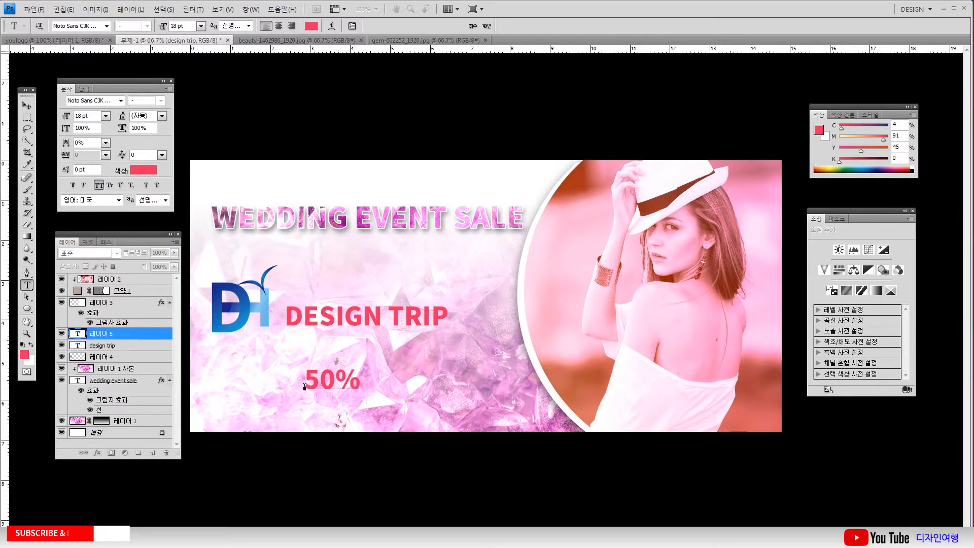
text( S)
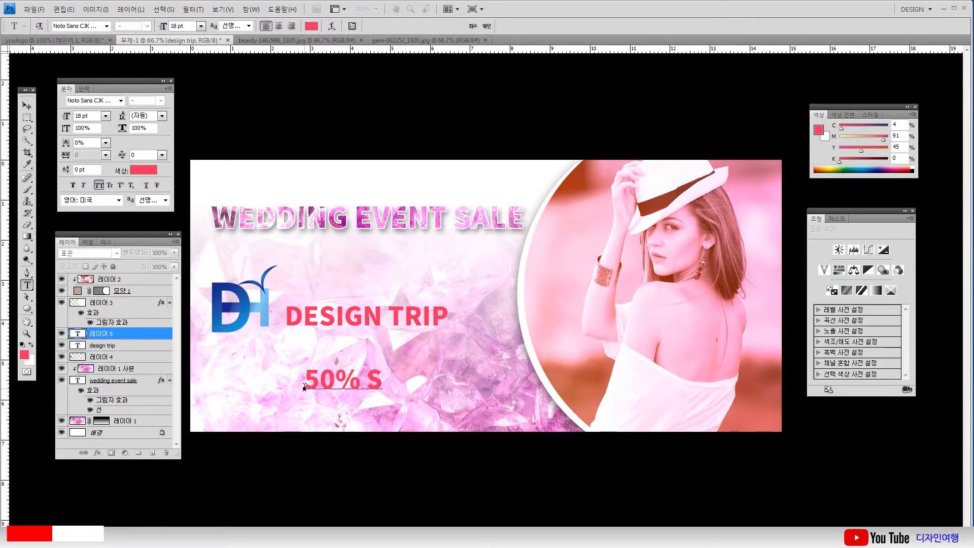
text(ALE)
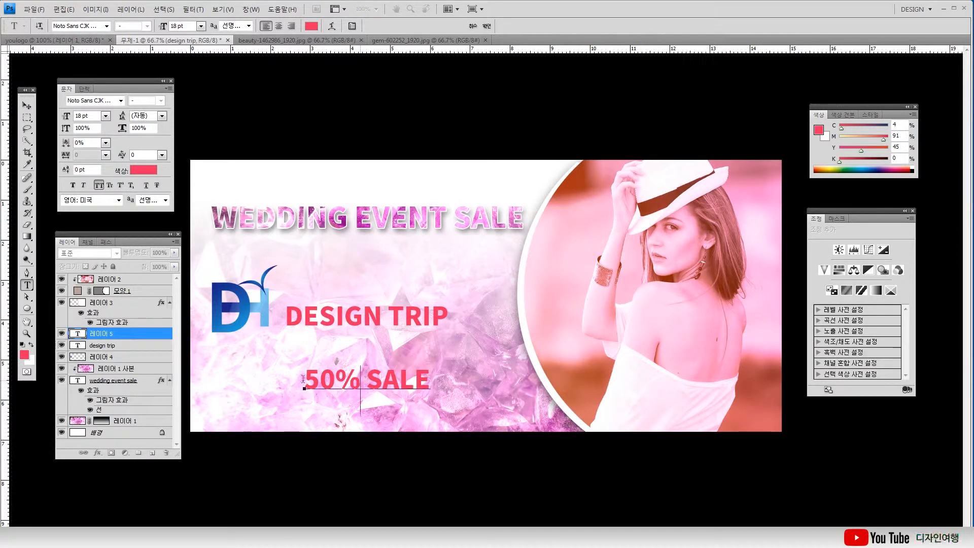
- Enlarge only the "50%" part of the discount text to 48 pt and shift the whole text slightly left
drag(360, 379, 285, 379)
click(105, 118)
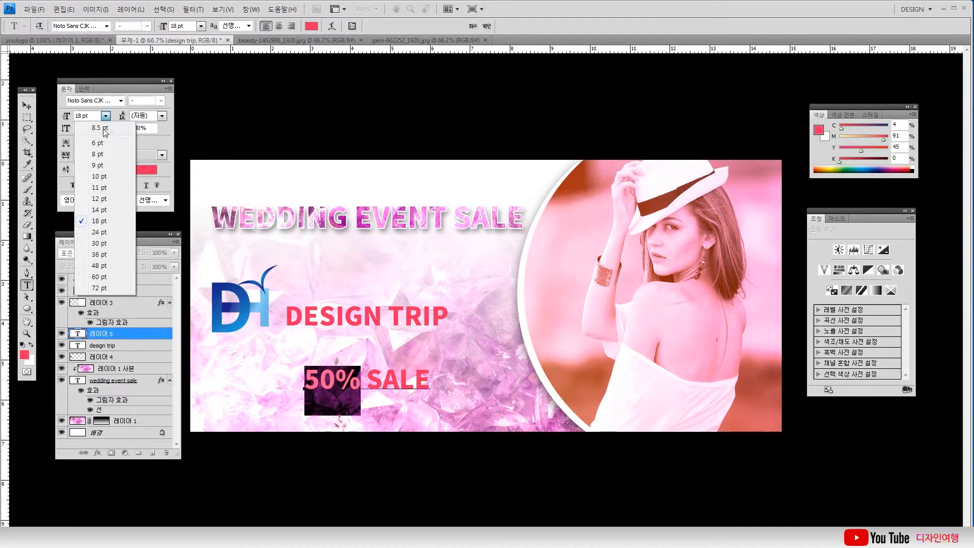
click(111, 268)
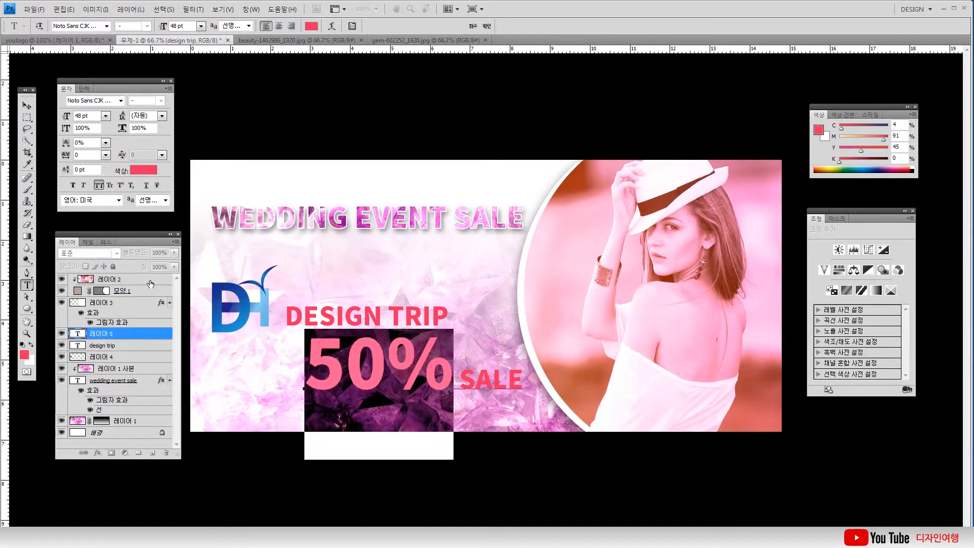
click(27, 105)
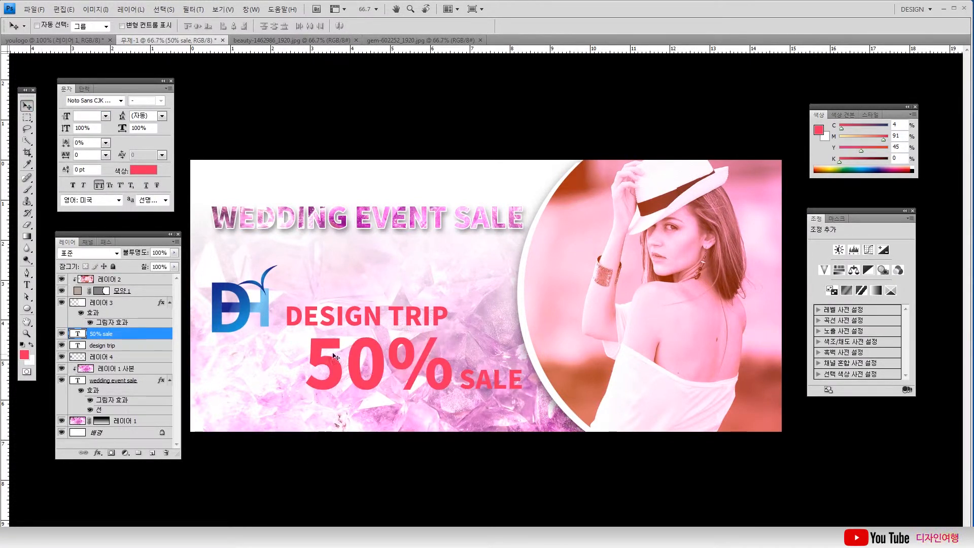
drag(350, 362, 326, 362)
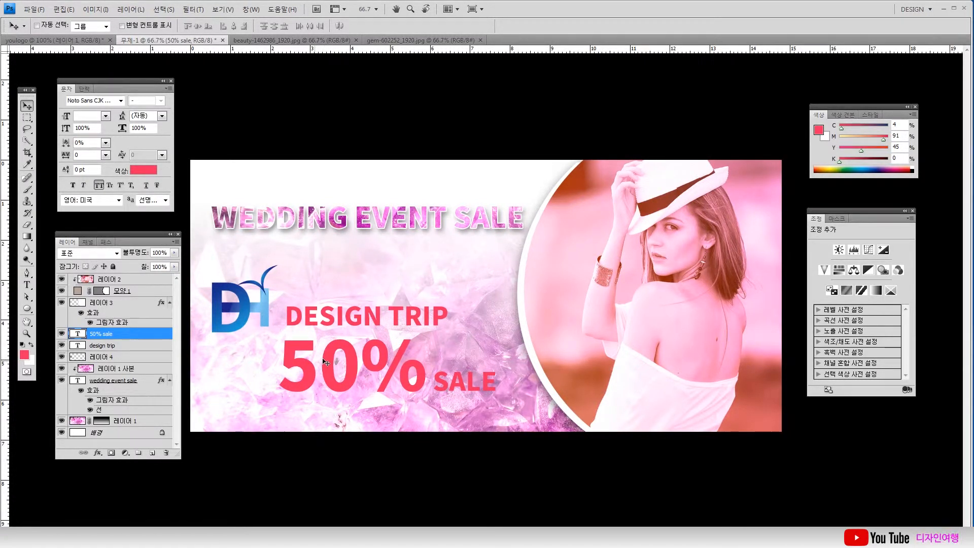
- Add a Brightness/Contrast adjustment layer above the DH logo layer with brightness -20 and contrast -13
ctrl+click(246, 308)
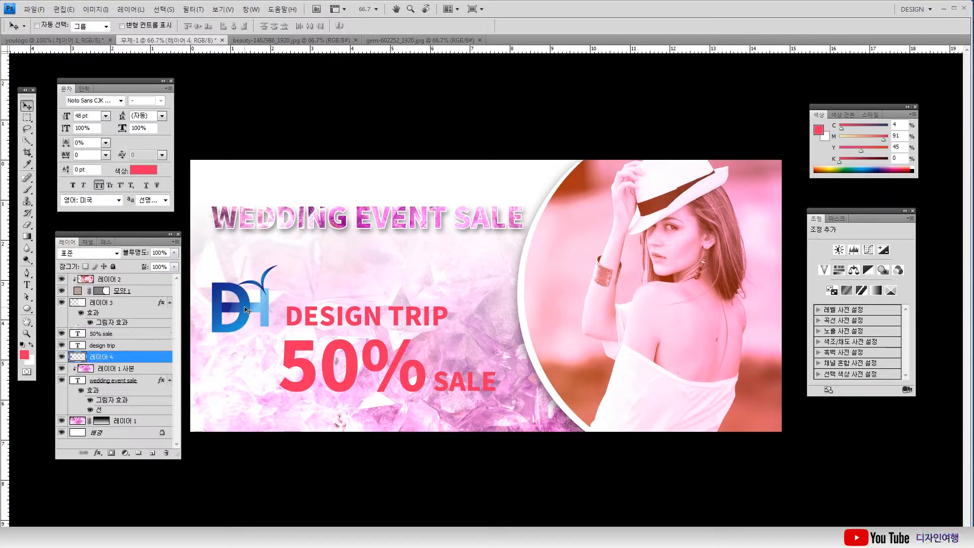
click(125, 454)
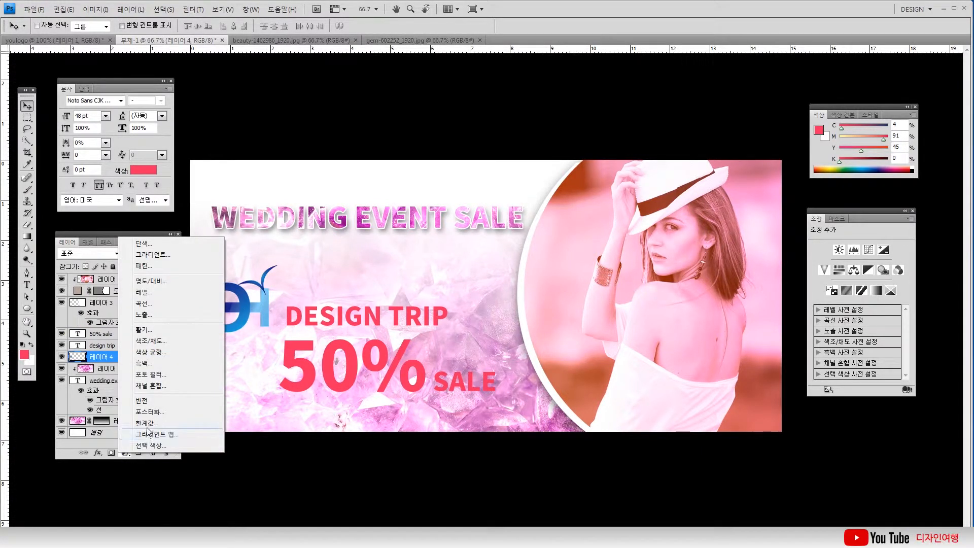
click(154, 283)
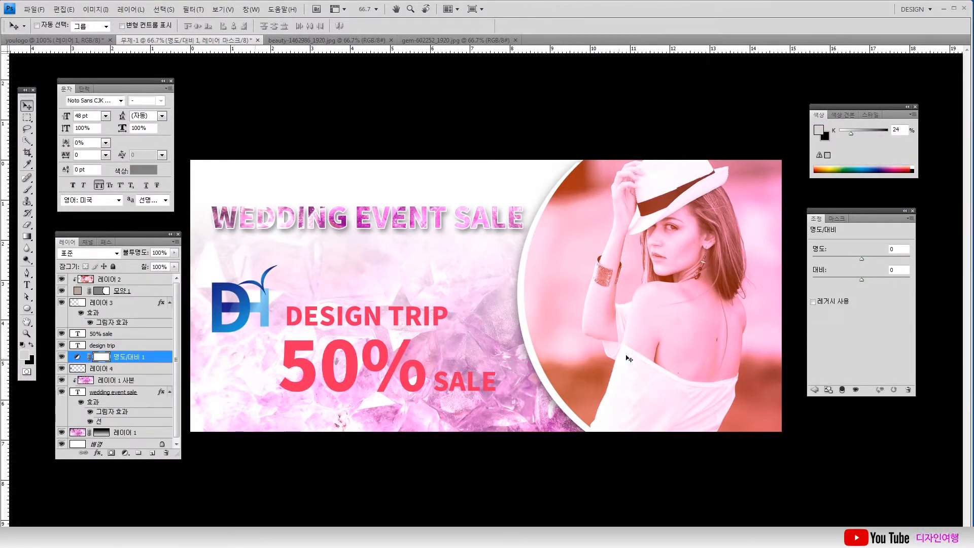
drag(861, 281, 910, 286)
mouse_move(861, 260)
mouse_down()
mouse_move(889, 261)
mouse_move(856, 269)
mouse_up()
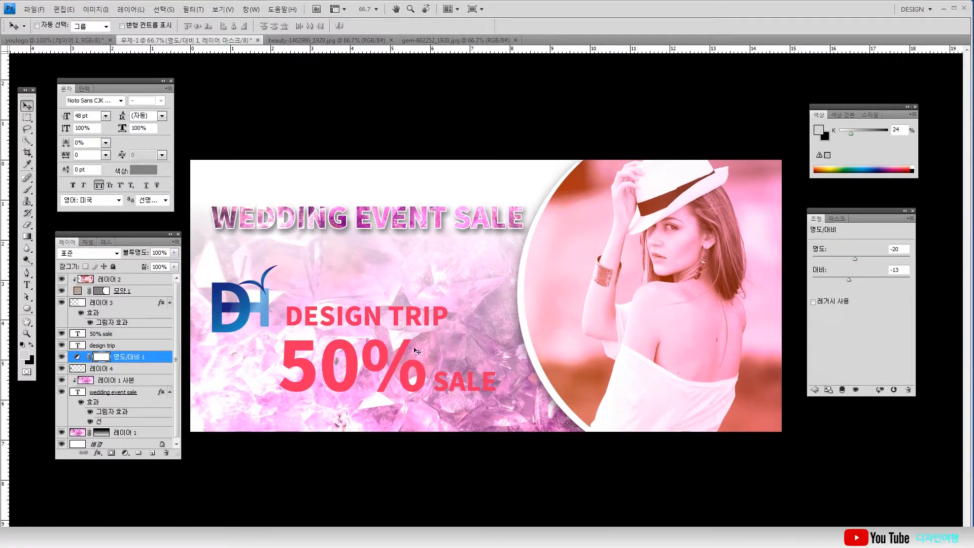
- Desaturate the DH logo layer to remove its blue colours
ctrl+click(245, 313)
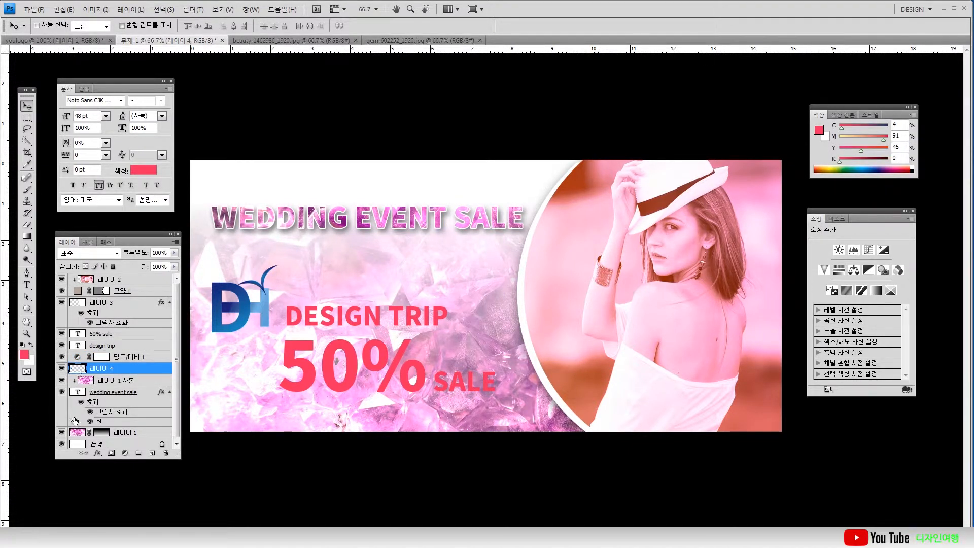
click(96, 9)
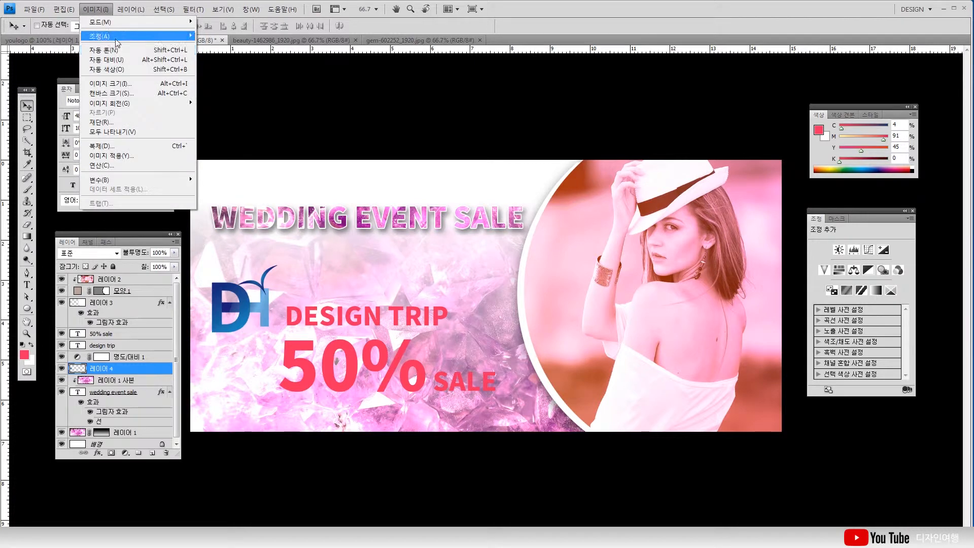
mouse_move(131, 41)
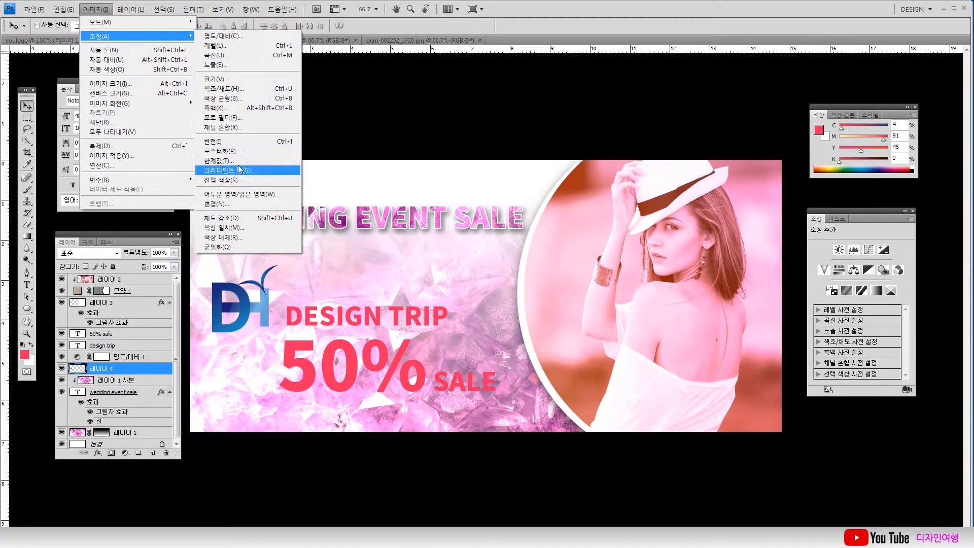
click(233, 219)
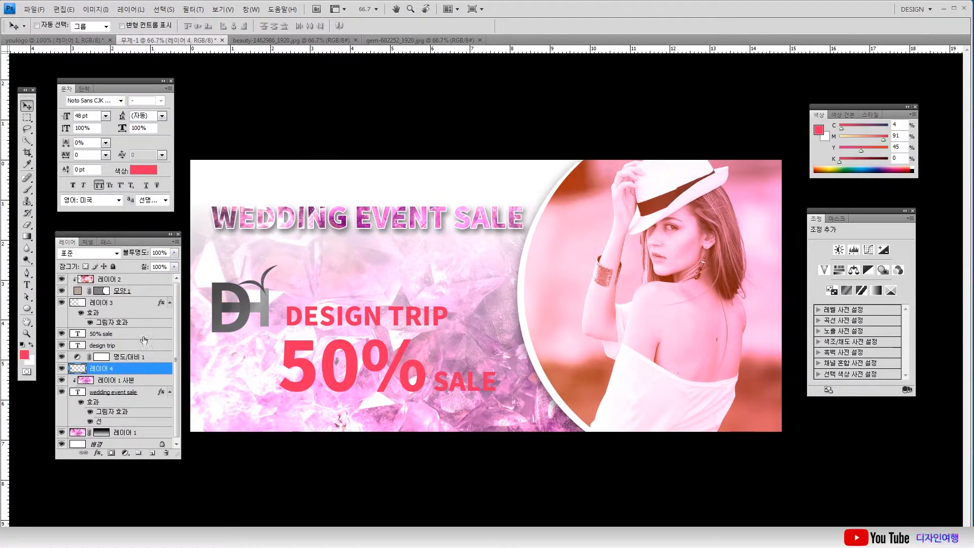
- Turn the DH logo white with Levels, using a midtone value of 3.66 and a white input level of about 51
key(ctrl+l)
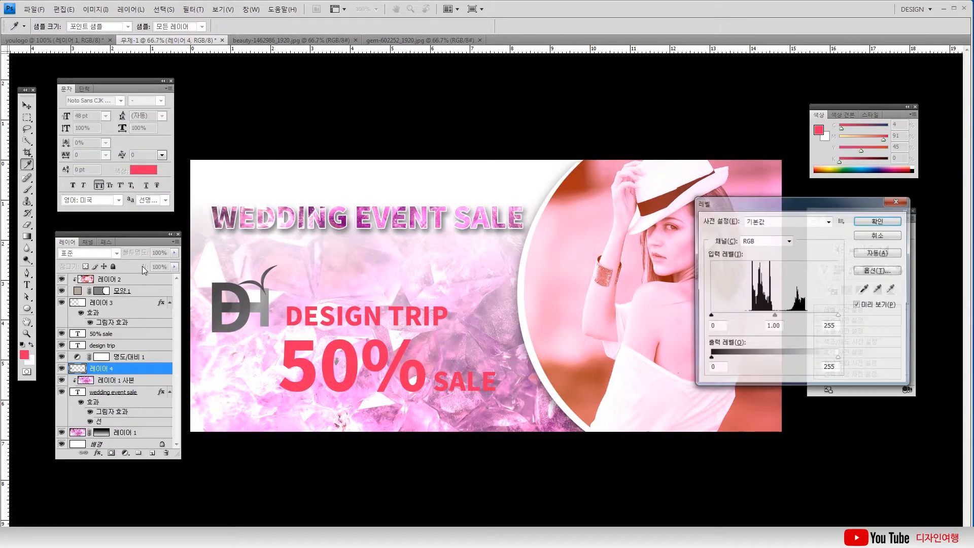
drag(775, 320, 720, 317)
click(774, 326)
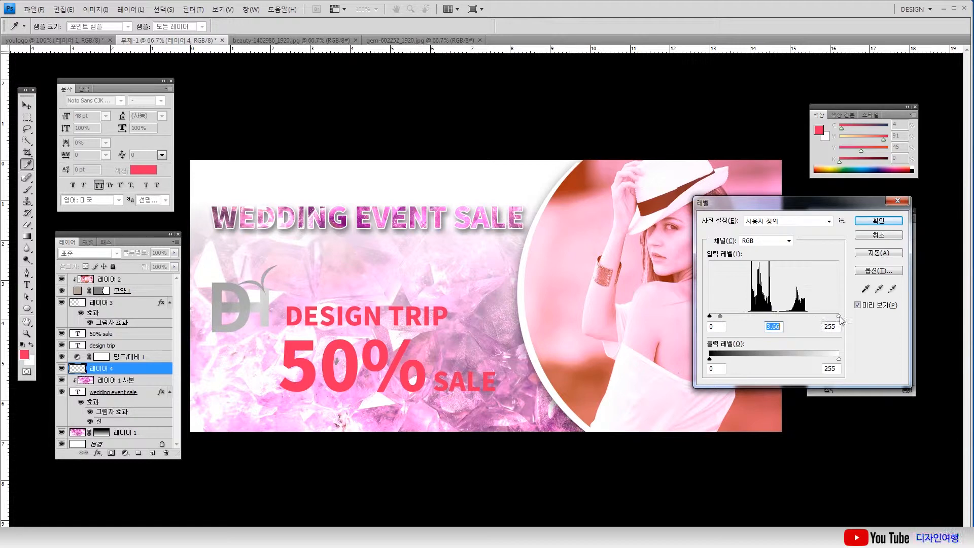
drag(838, 316, 748, 317)
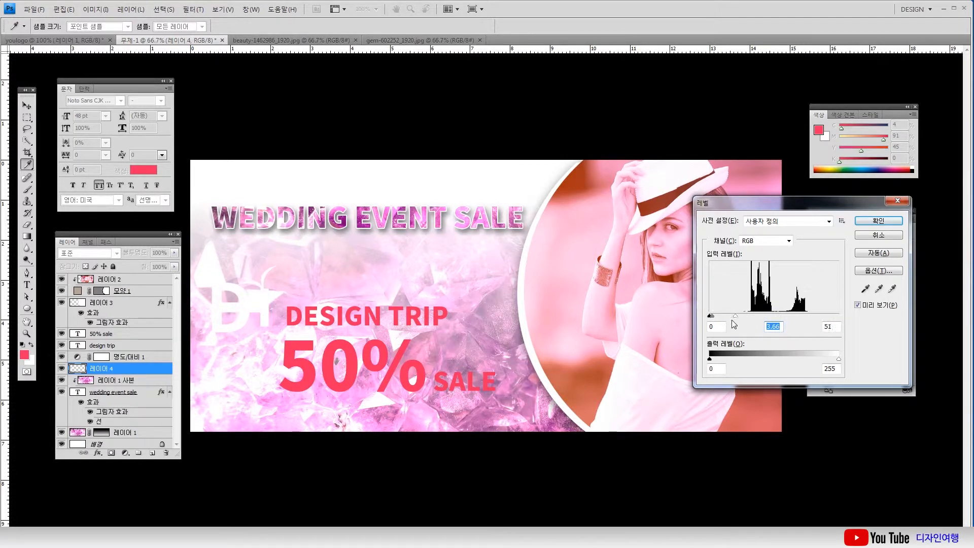
click(879, 221)
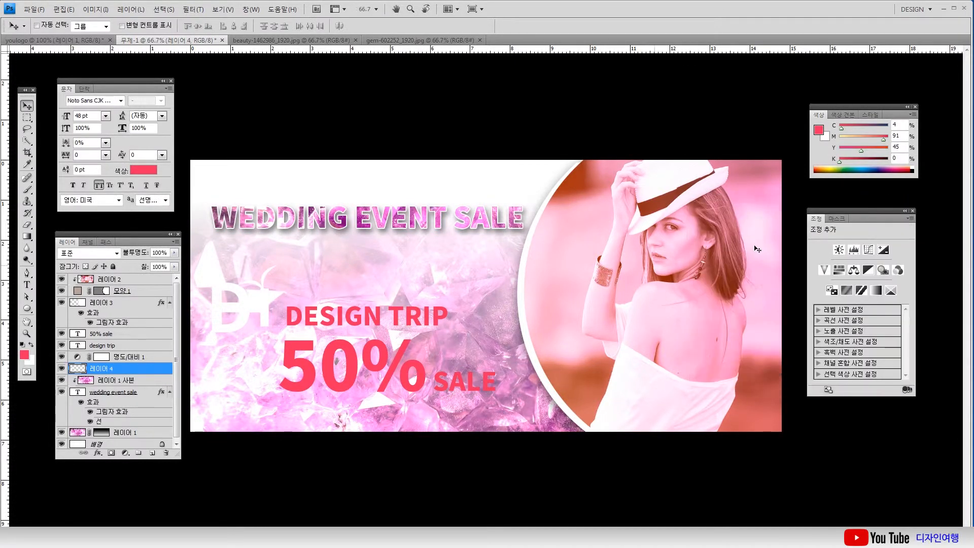
- Give the DH logo a soft drop shadow with 28% opacity and 16 px size
click(97, 452)
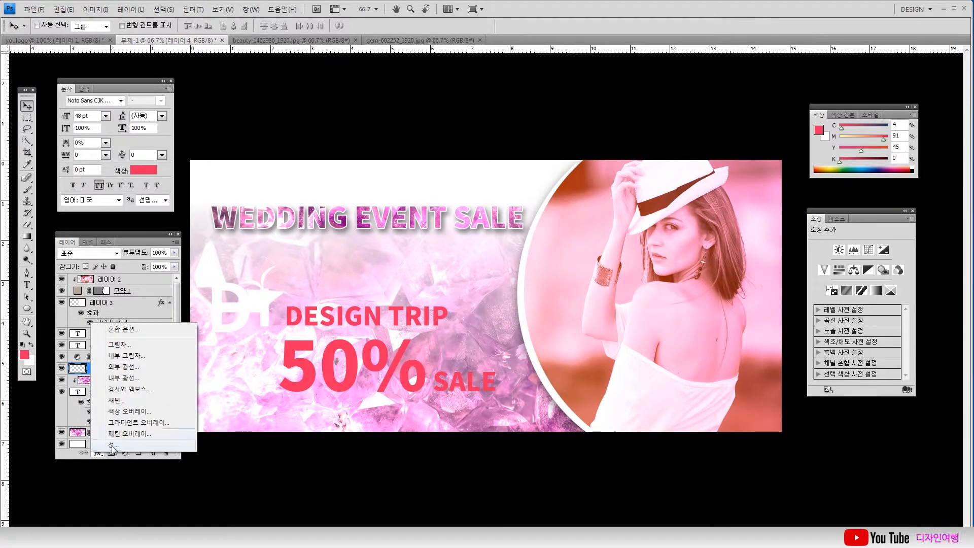
click(120, 345)
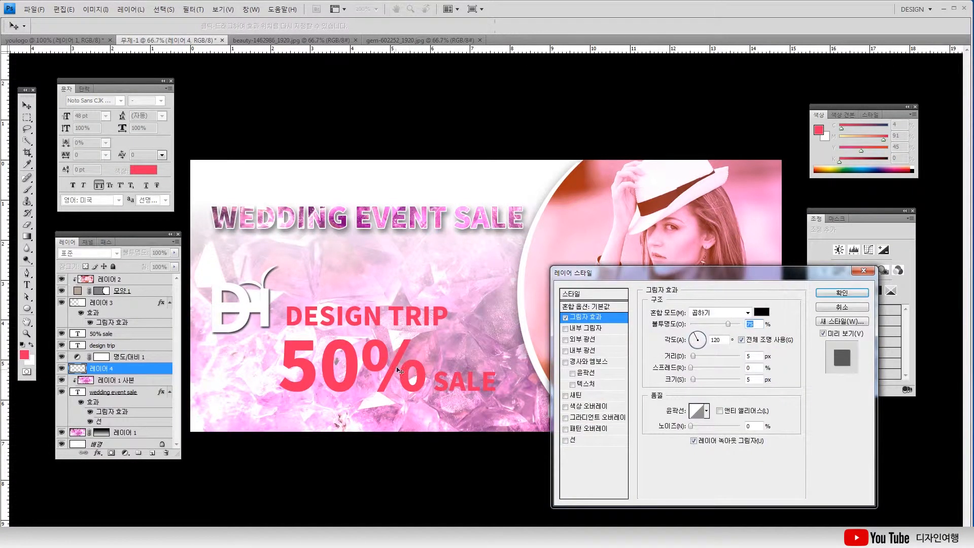
drag(691, 381, 696, 380)
drag(728, 324, 705, 329)
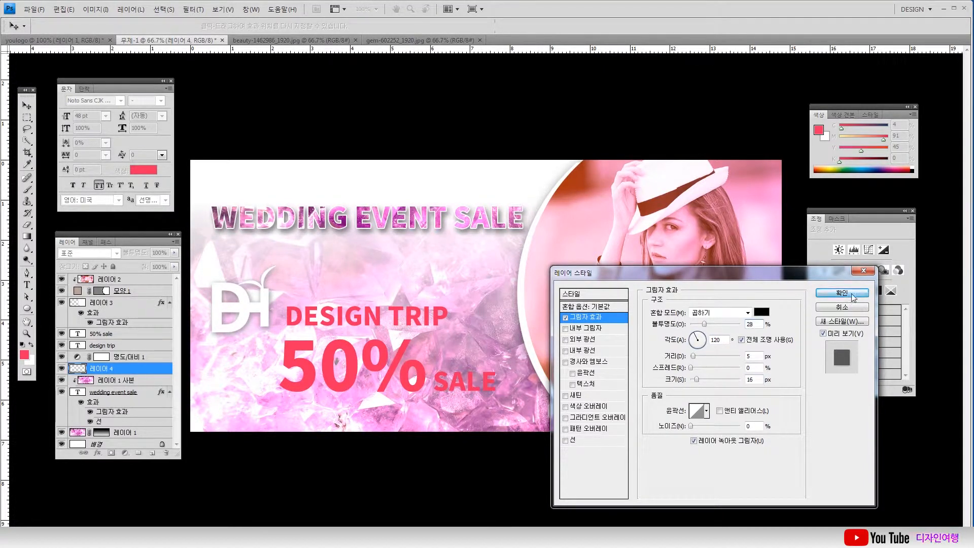
click(842, 292)
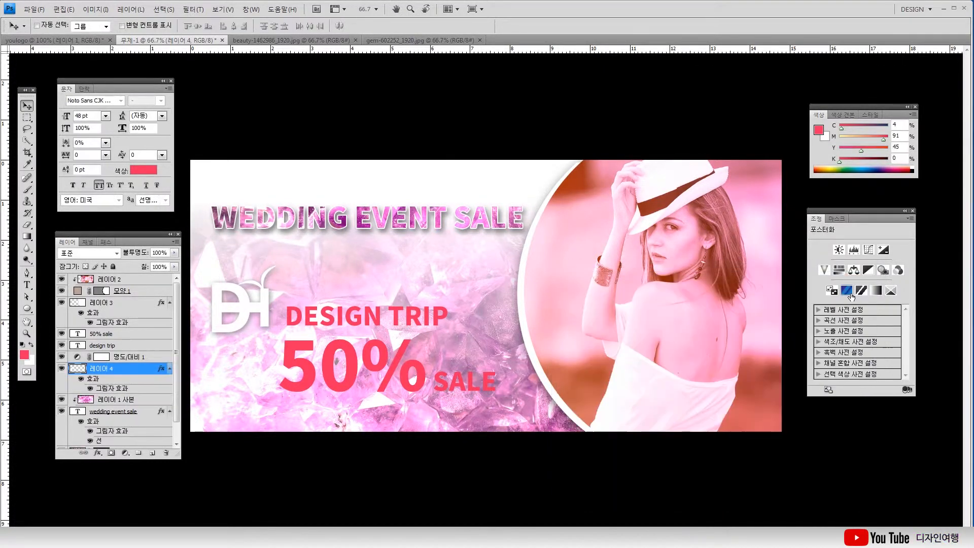
- Nudge the DESIGN TRIP text slightly left and down, closer to the 50% SALE text
ctrl+click(336, 319)
key(Left)
key(Left)
key(Left)
key(Left)
key(Left)
key(Down)
key(Down)
key(Down)
key(Down)
key(Down)
key(Down)
key(Down)
key(Down)
key(Down)
key(Down)
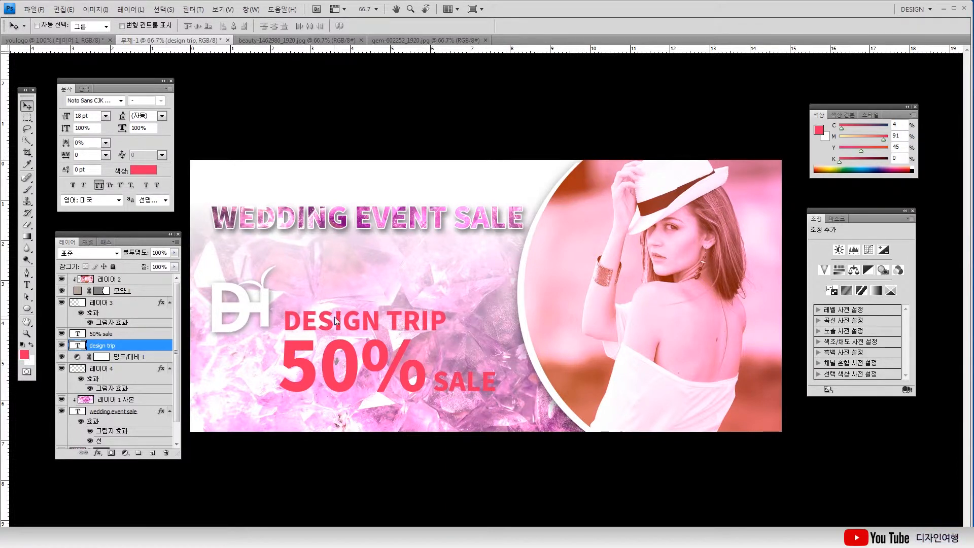
- Set the foreground colour to #ff0042 and add a white 5 px outside stroke to the DESIGN TRIP text
click(24, 355)
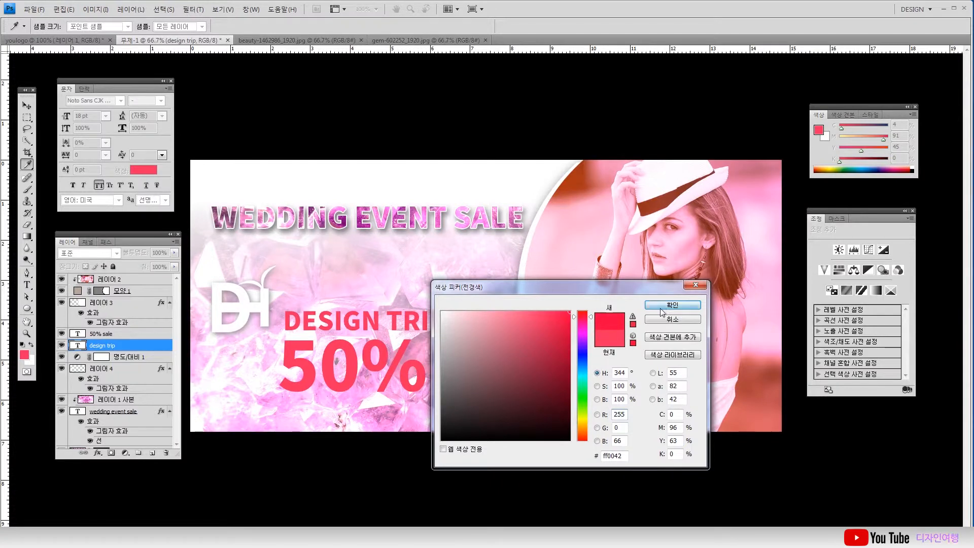
click(662, 305)
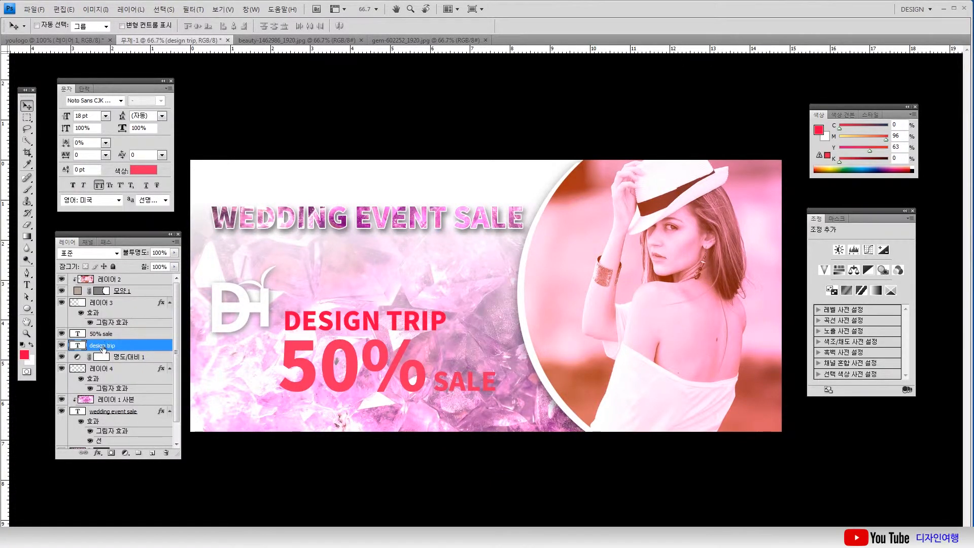
click(97, 453)
click(113, 446)
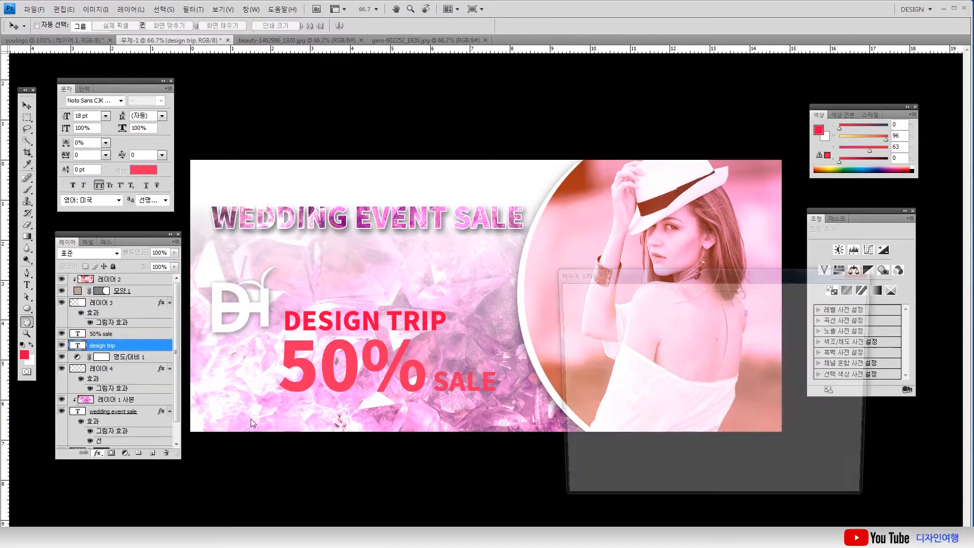
click(671, 379)
click(441, 312)
click(680, 306)
text(5)
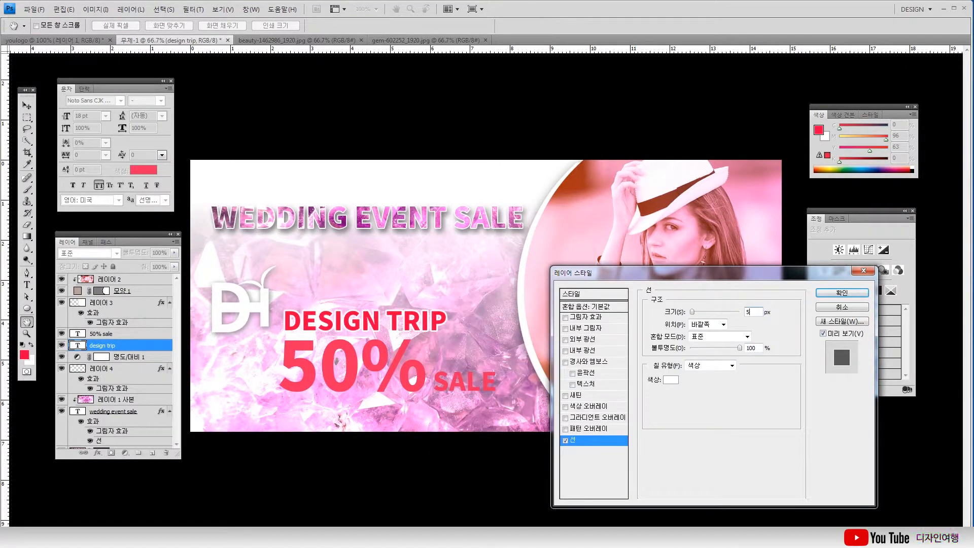
click(844, 294)
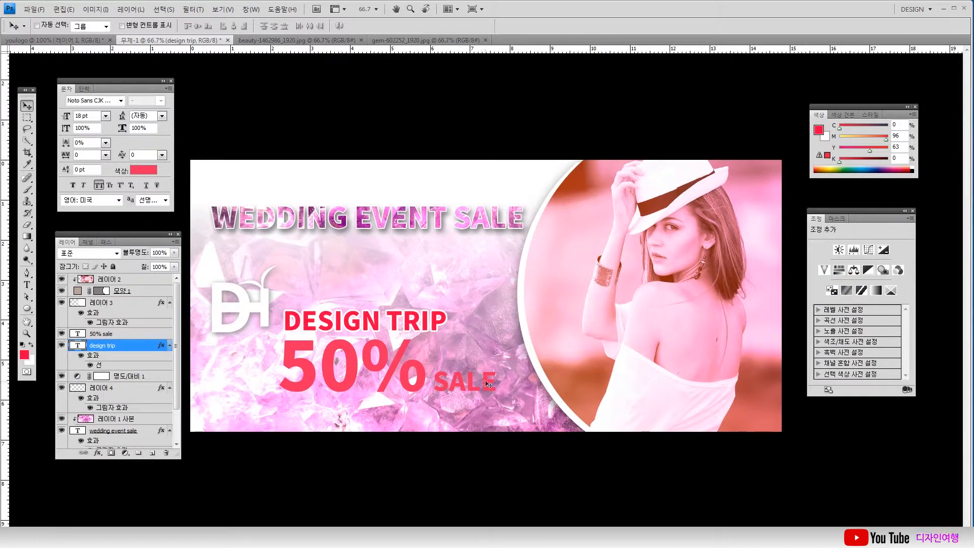
- Set the foreground colour to a lighter pink-red (C 0, M 78, Y 26, K 0) and fill the background layer with it
ctrl+click(352, 364)
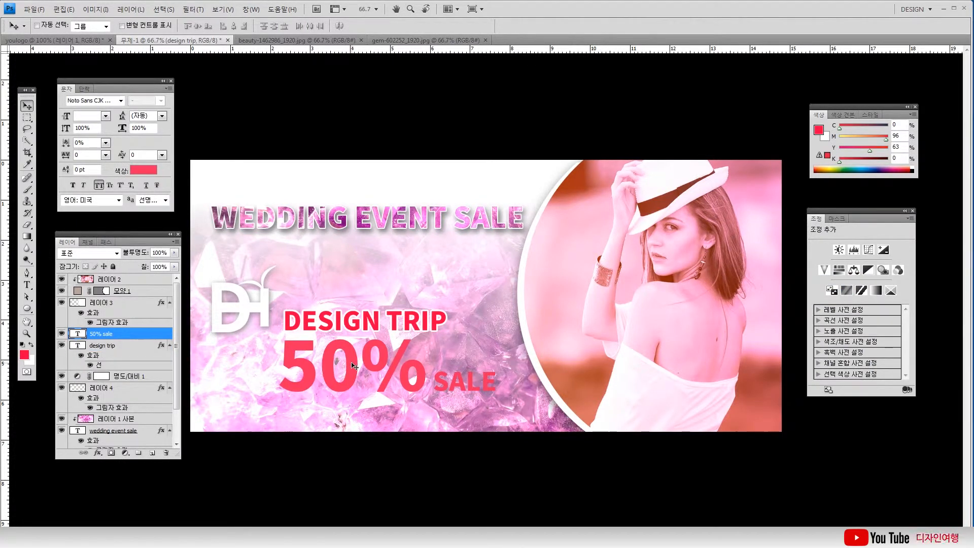
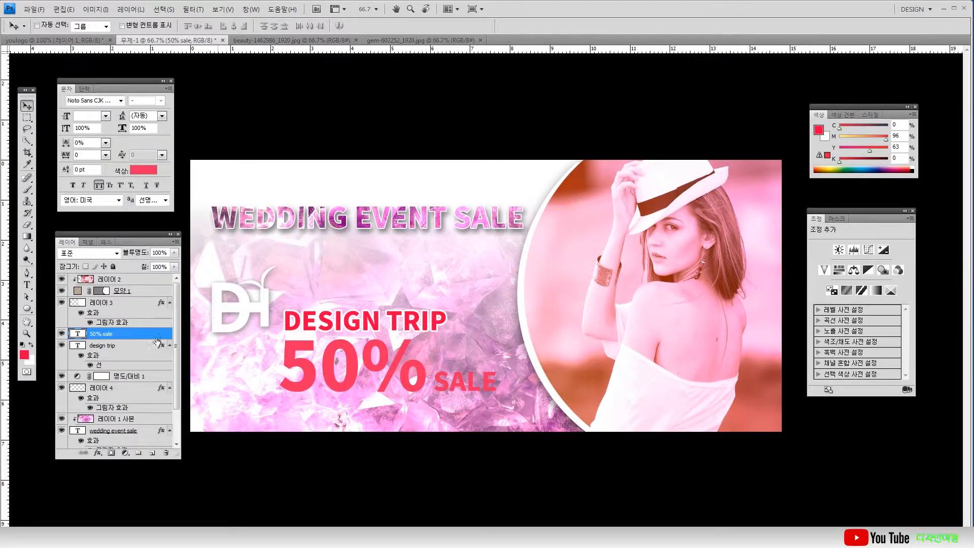
drag(177, 311, 174, 368)
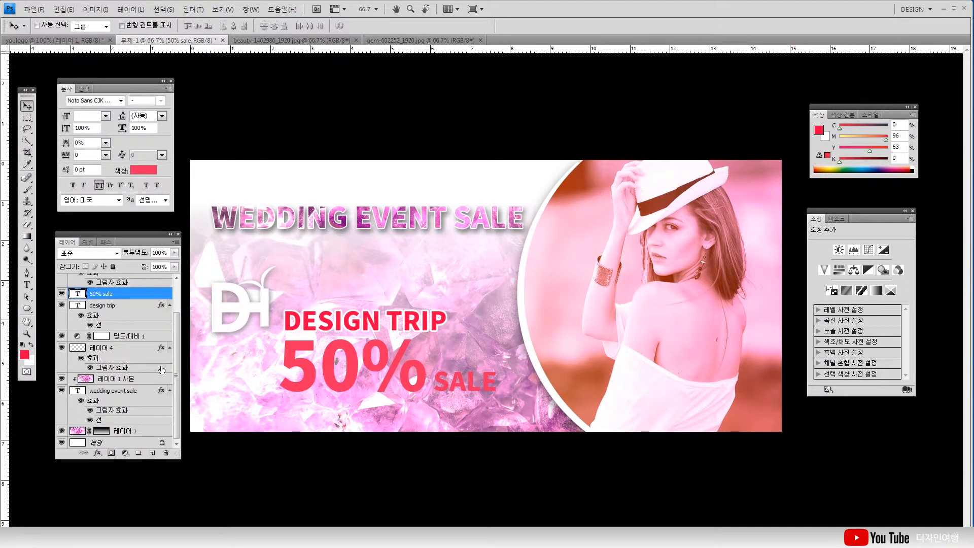
click(97, 443)
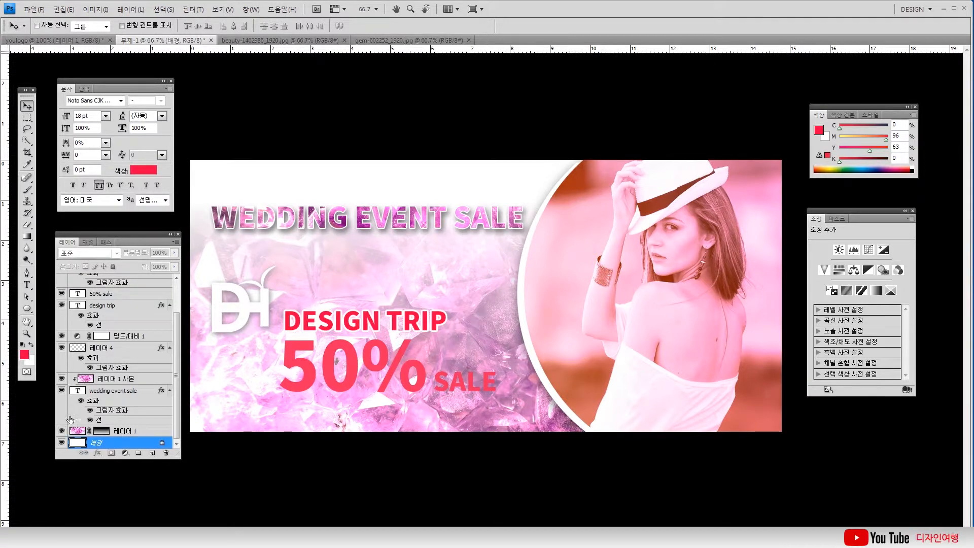
click(25, 355)
drag(530, 328, 532, 309)
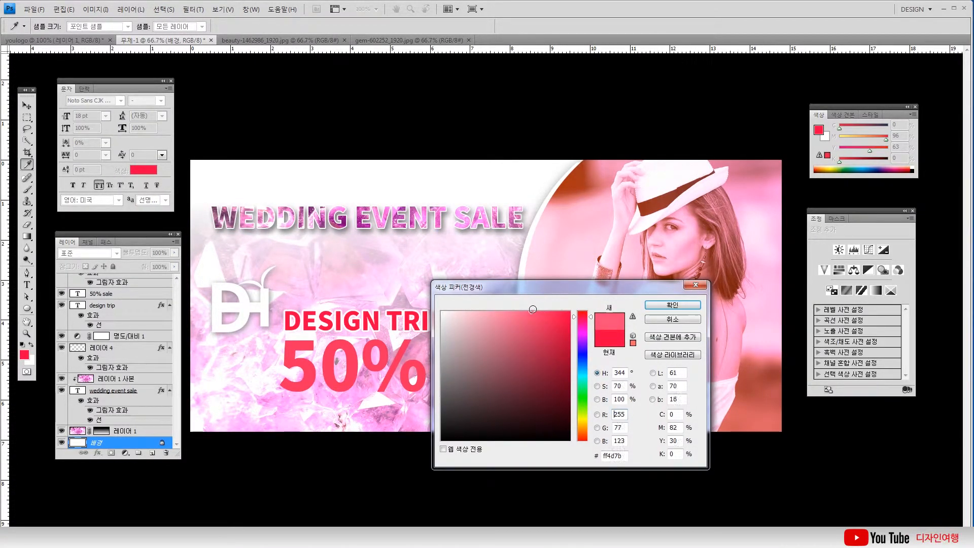
click(654, 305)
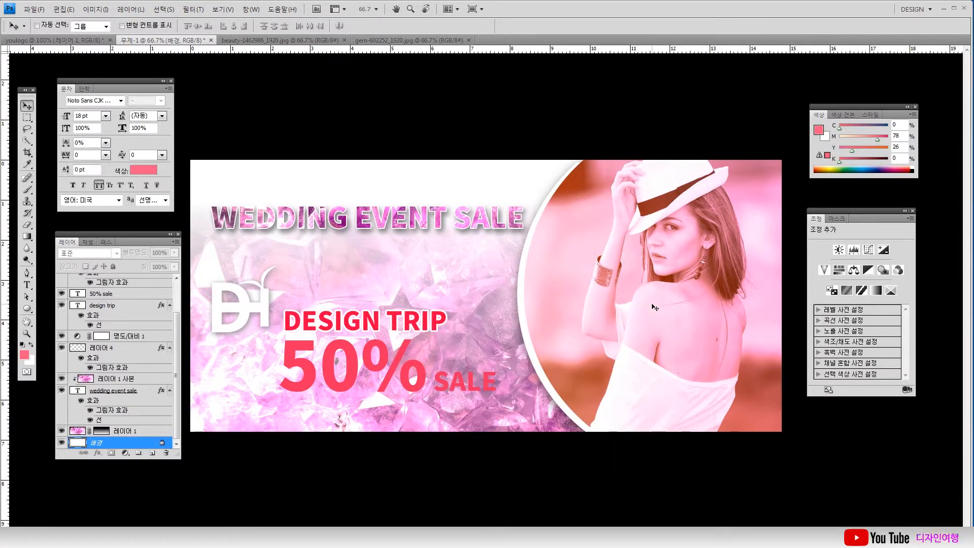
key(alt+BackSpace)
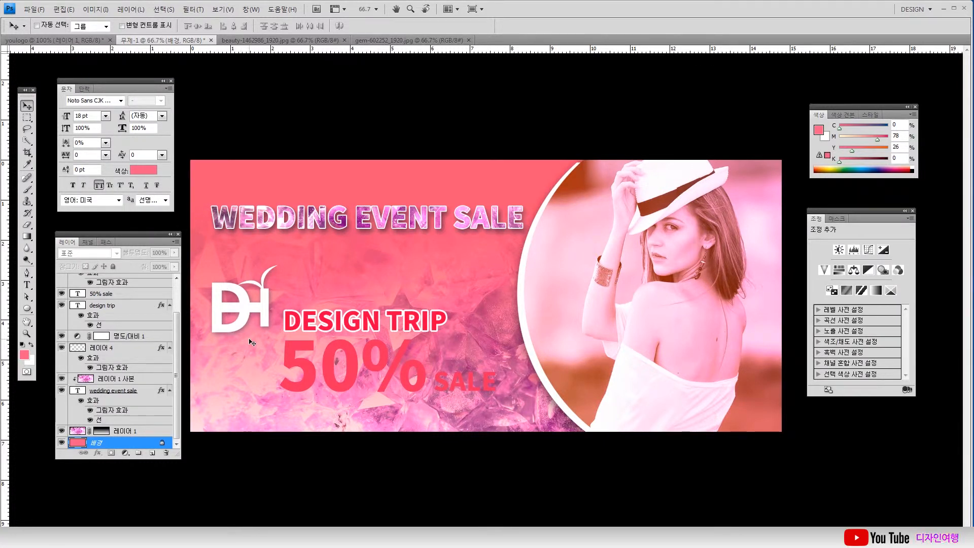
- Add a linear 90° gradient fill layer directly above the background, with the gradient's end colour stop set to light pink #fbd4de
click(153, 453)
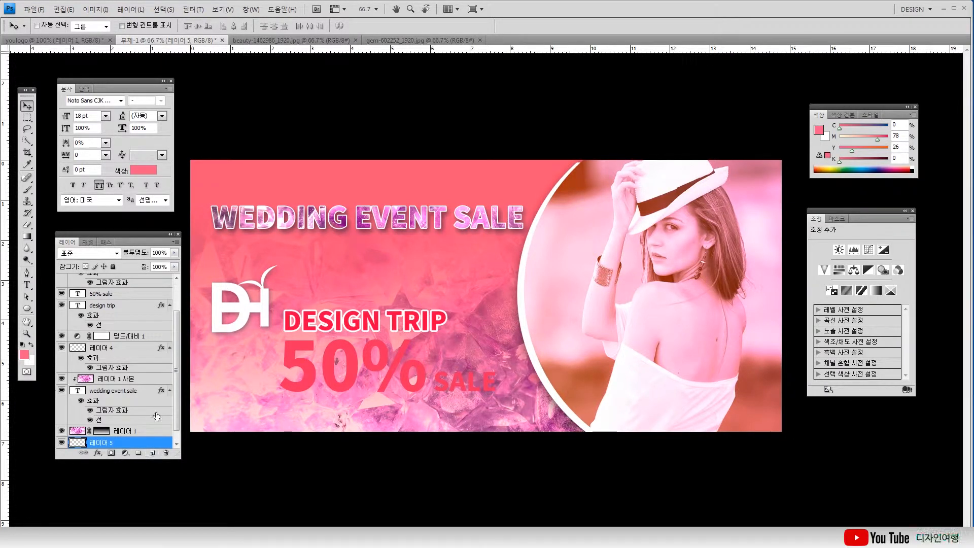
click(125, 454)
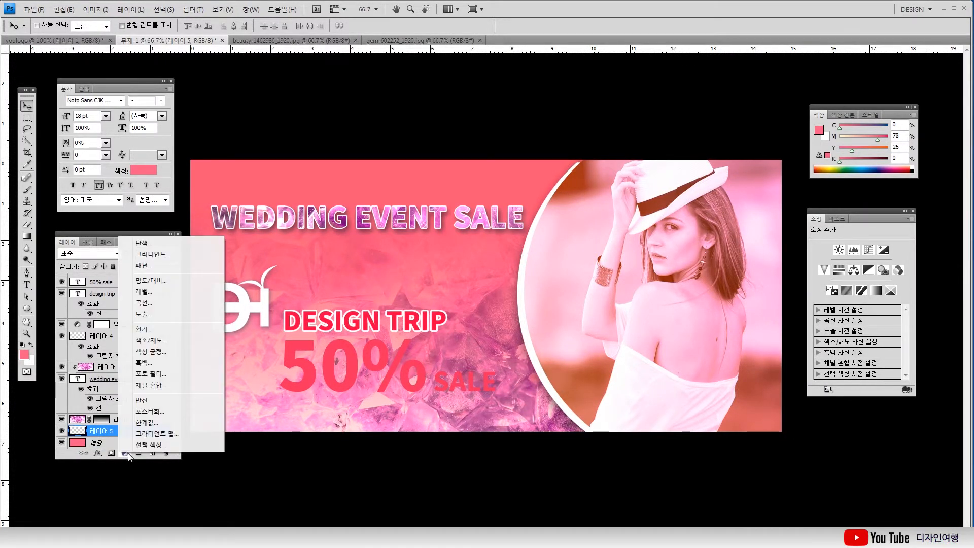
click(157, 255)
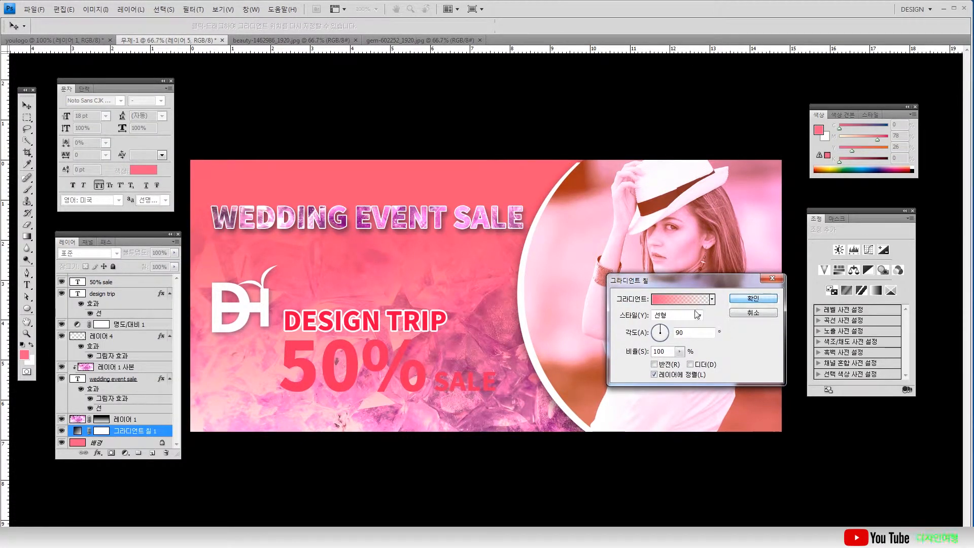
click(693, 305)
double_click(872, 408)
drag(510, 333, 461, 313)
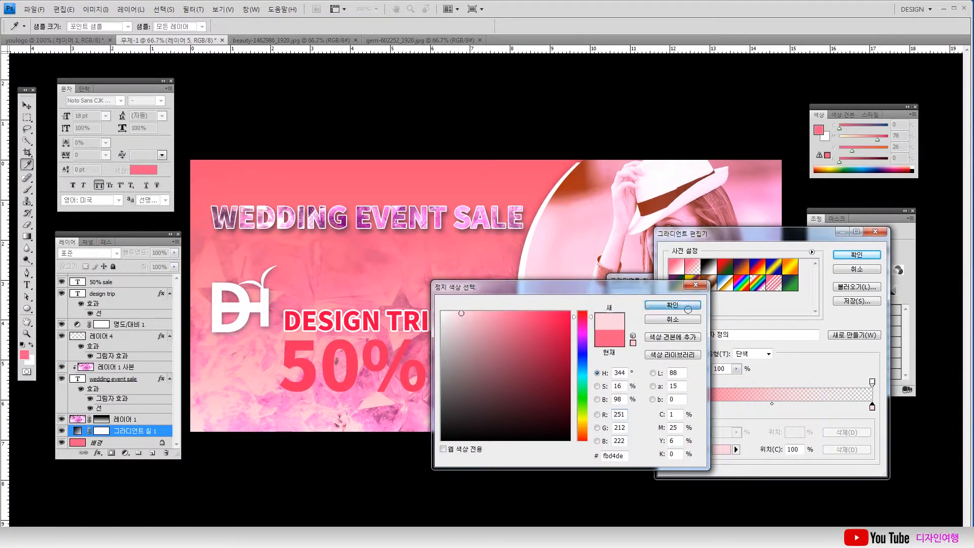
click(688, 309)
click(857, 255)
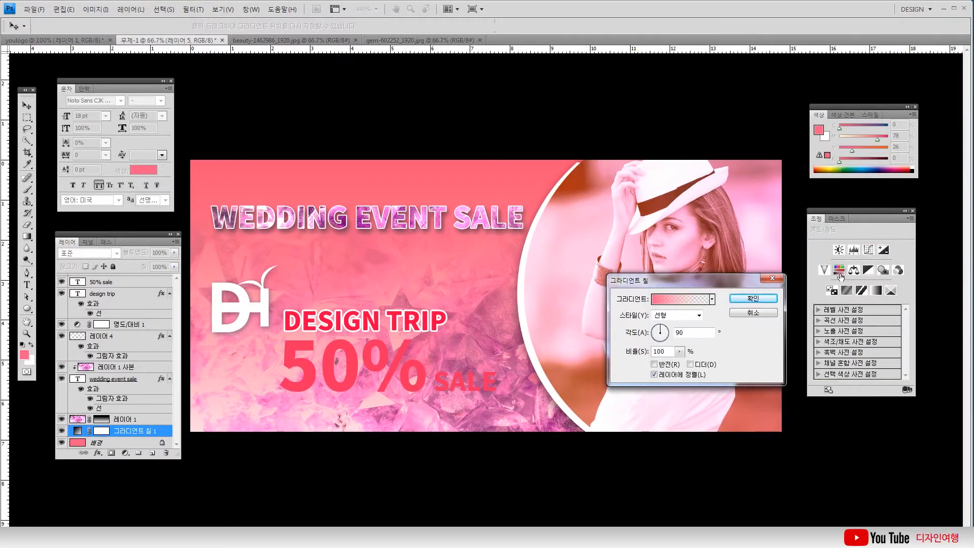
click(774, 299)
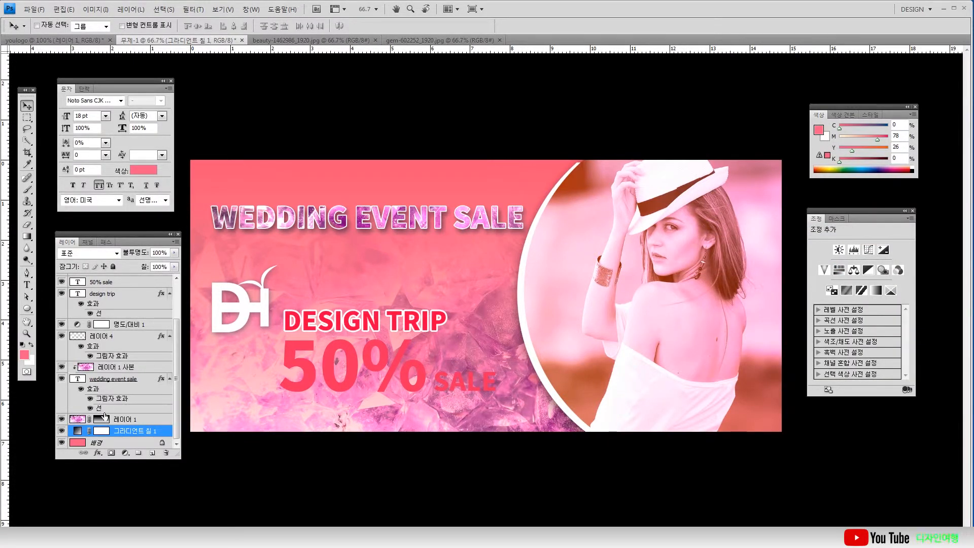
- Change the gradient fill above the background to radial style with a scale of 134%
click(26, 236)
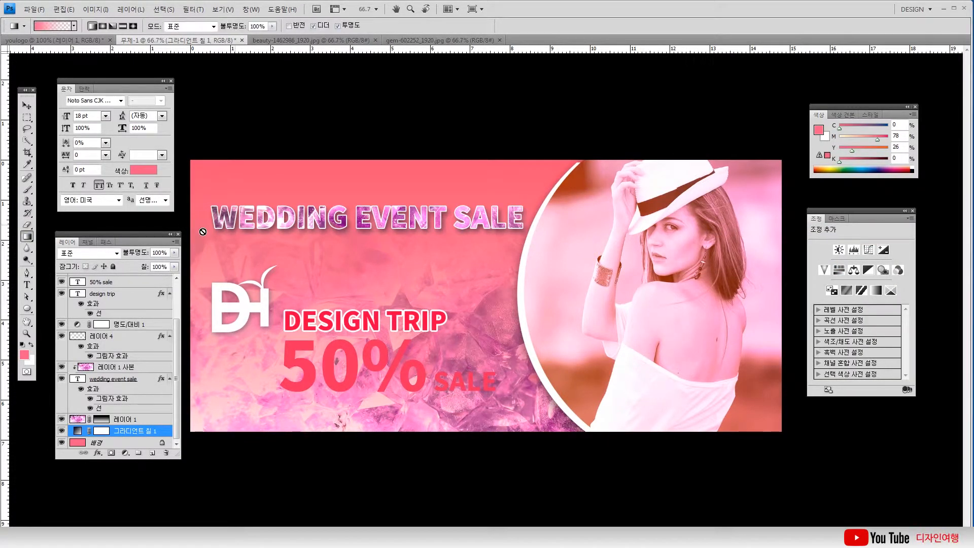
double_click(77, 435)
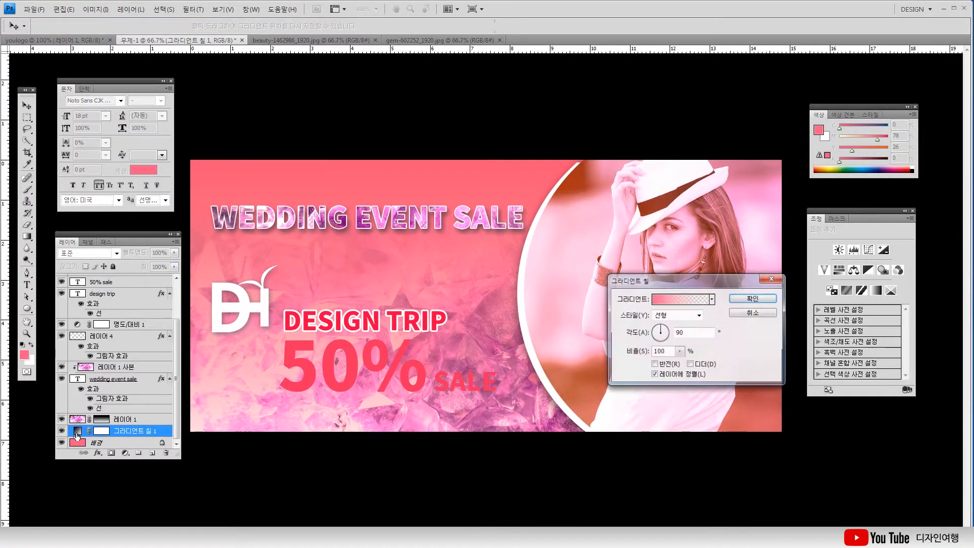
click(679, 351)
drag(681, 363, 694, 365)
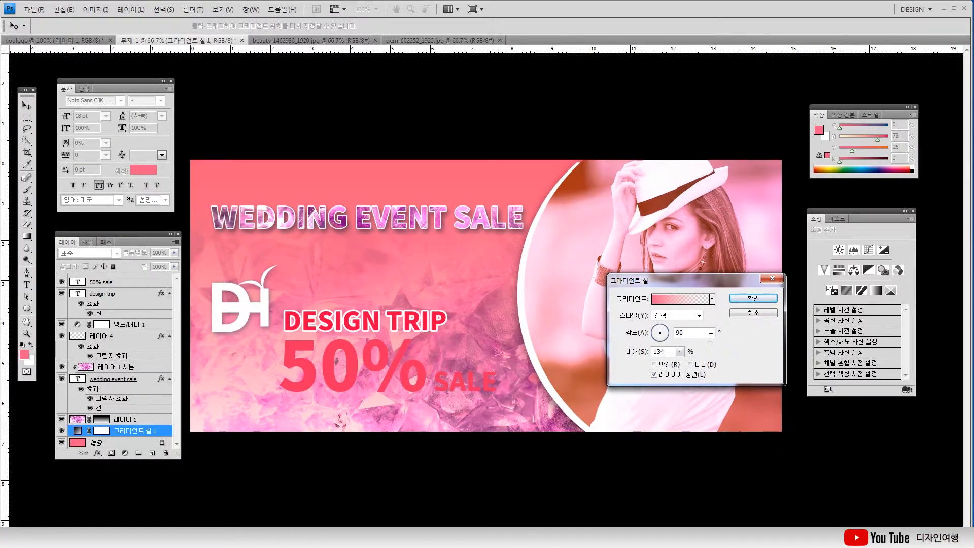
click(697, 314)
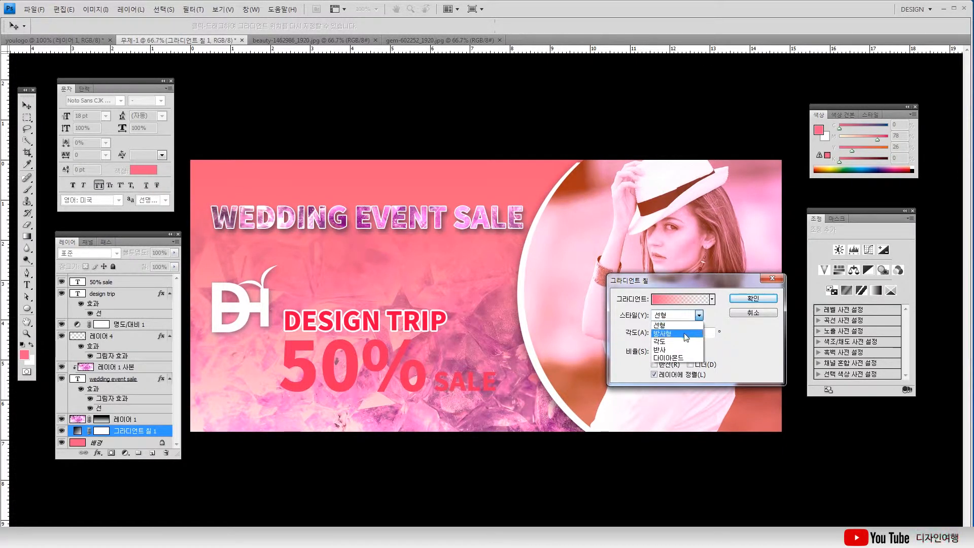
click(685, 332)
click(753, 298)
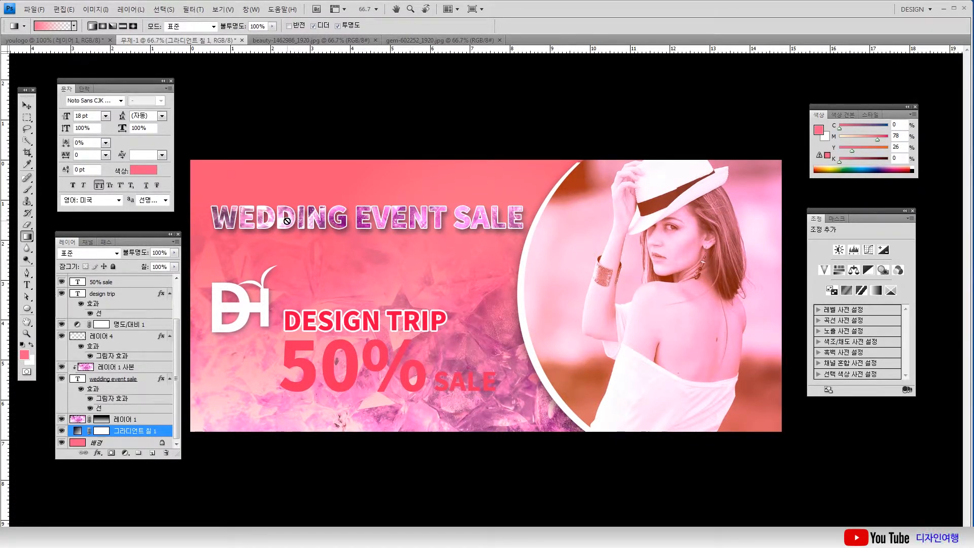
- Nudge the WEDDING EVENT SALE title together with its clipped crystal layer slightly left and down
click(27, 105)
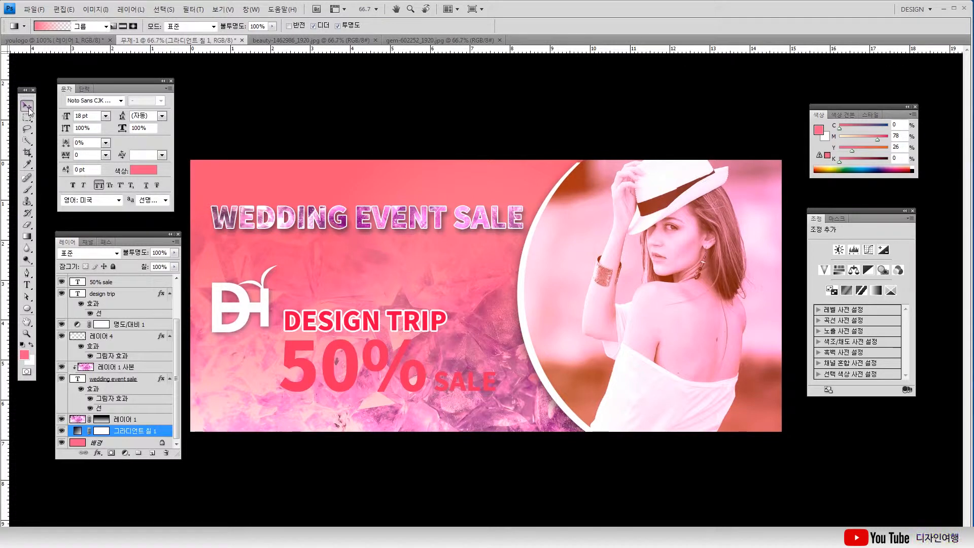
ctrl+click(308, 222)
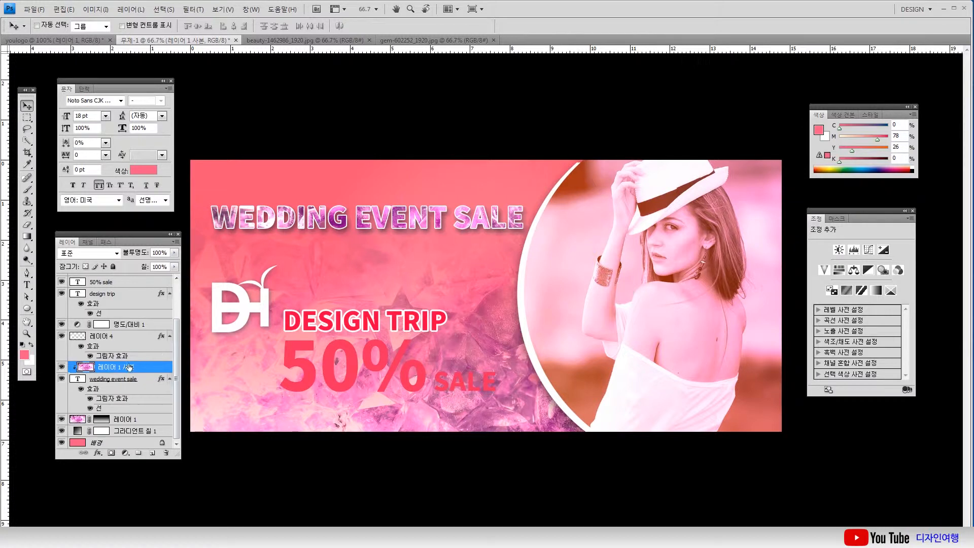
shift+click(118, 380)
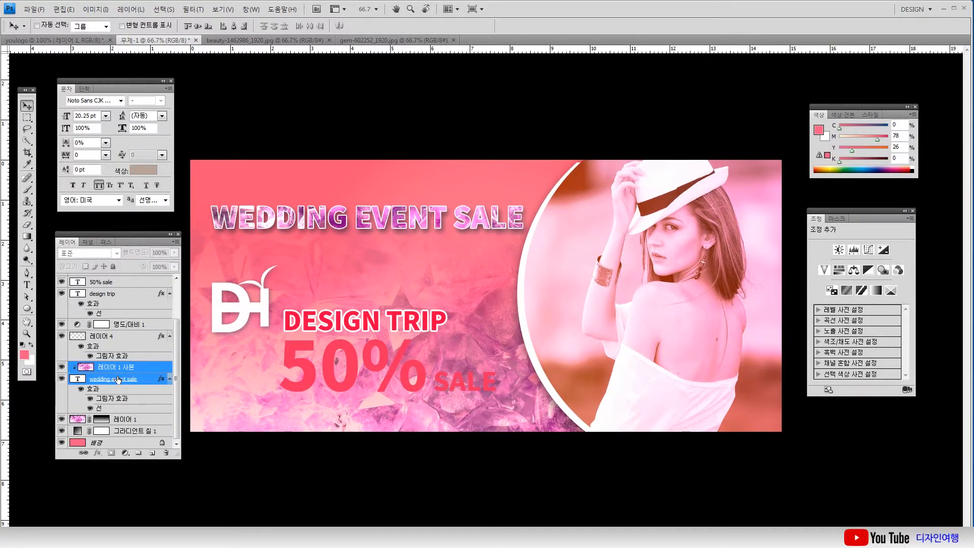
key(shift+Down)
key(shift+Left)
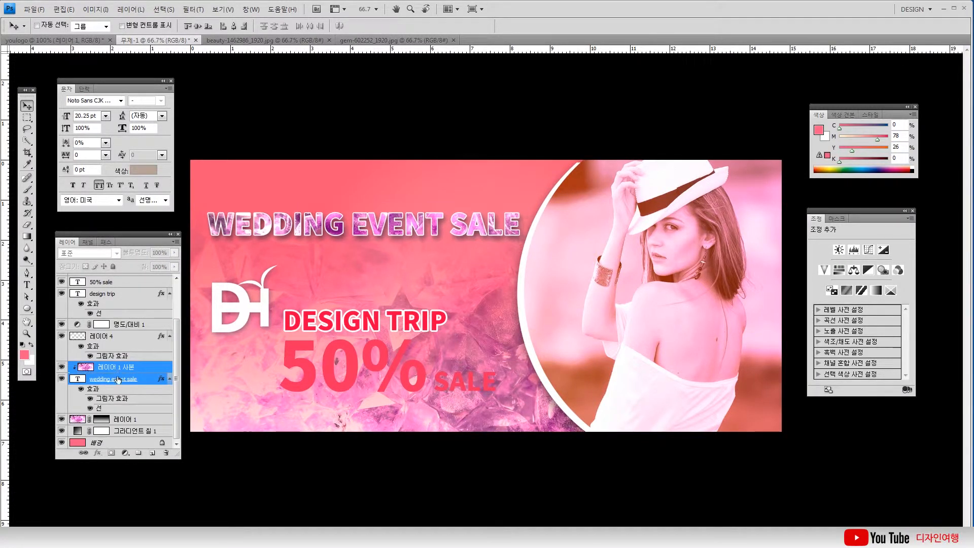
key(shift+Up)
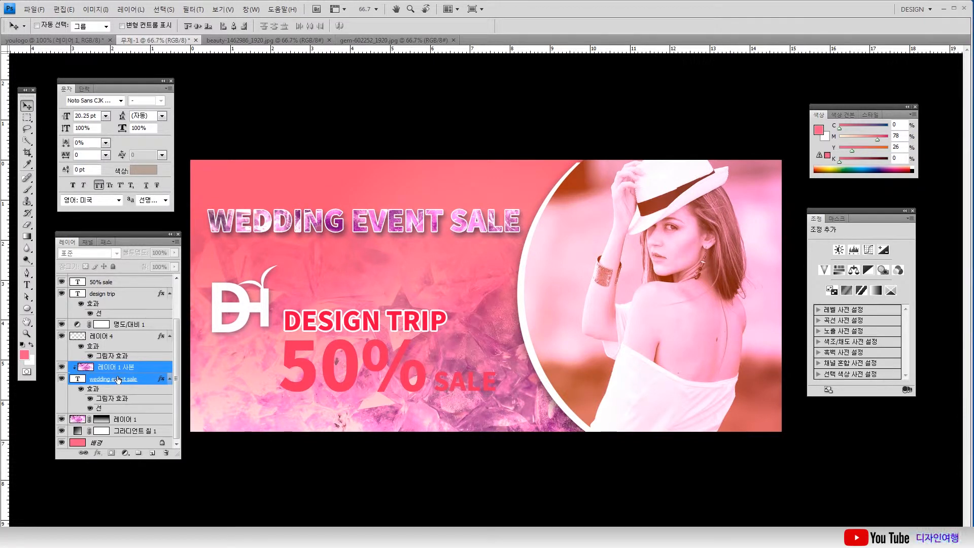
- Recolour the 50% SALE text white
ctrl+click(333, 376)
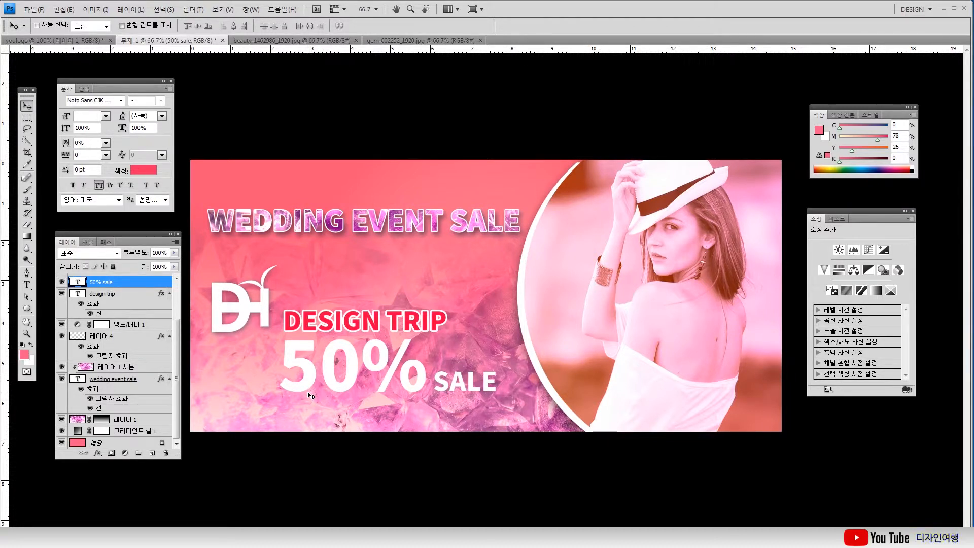
- Move the DH logo down beside the 50% text and scale it up proportionally to 109.9%
ctrl+click(268, 312)
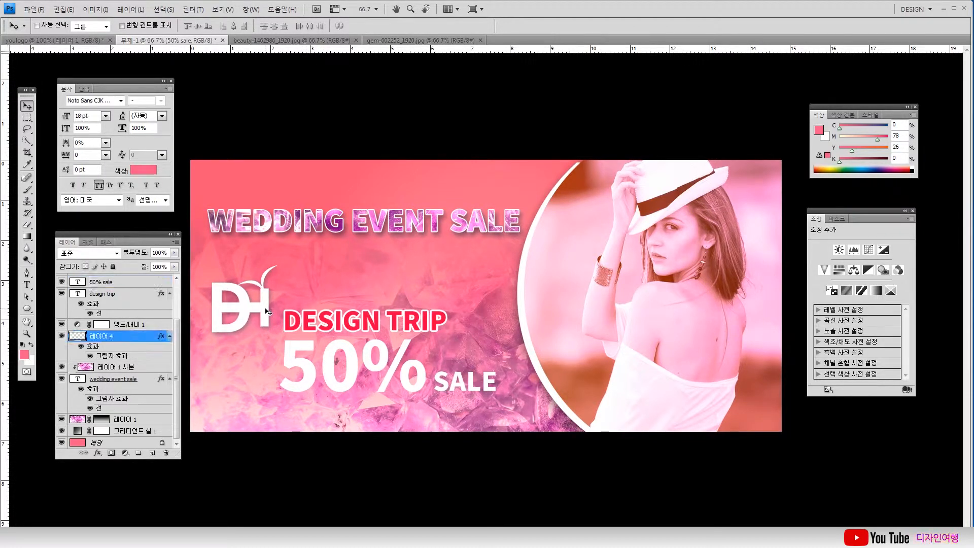
drag(268, 312, 262, 373)
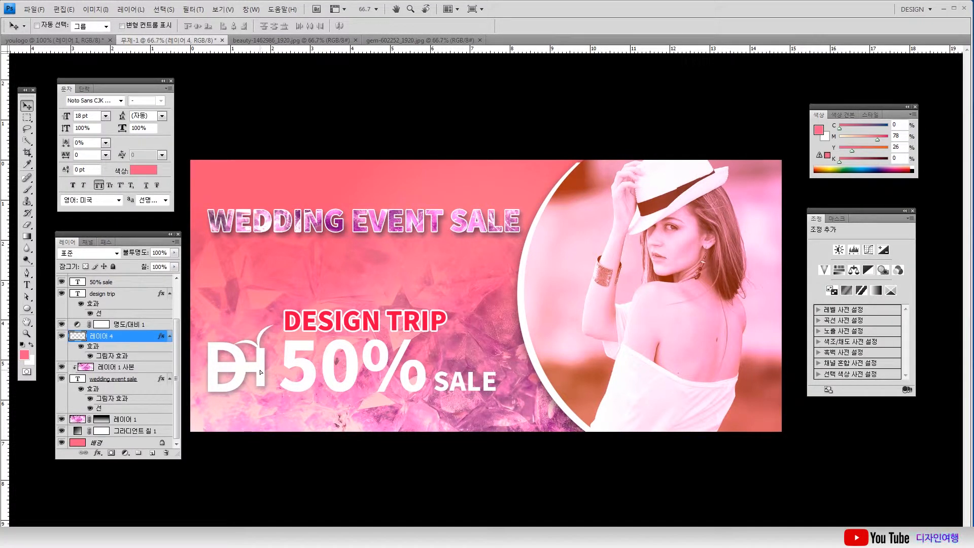
key(ctrl+t)
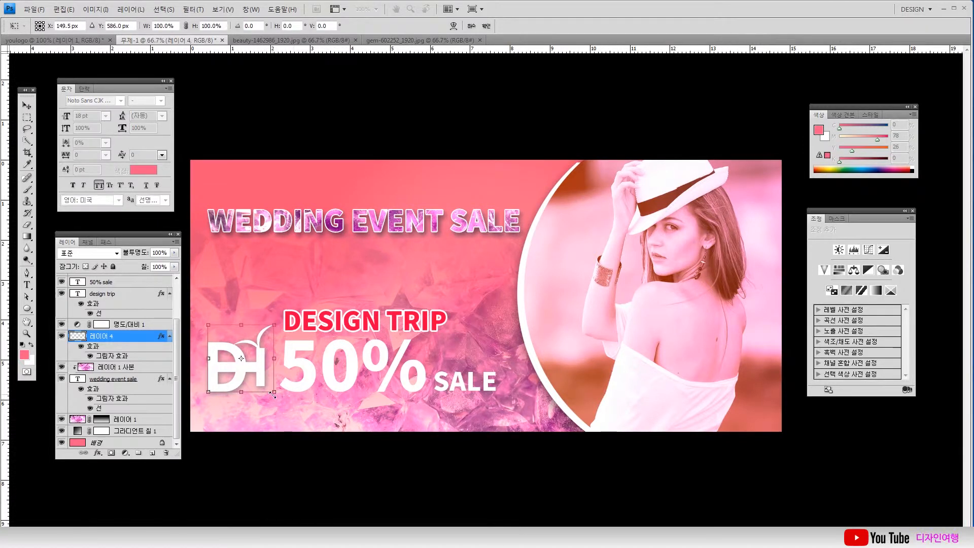
drag(273, 392, 278, 401)
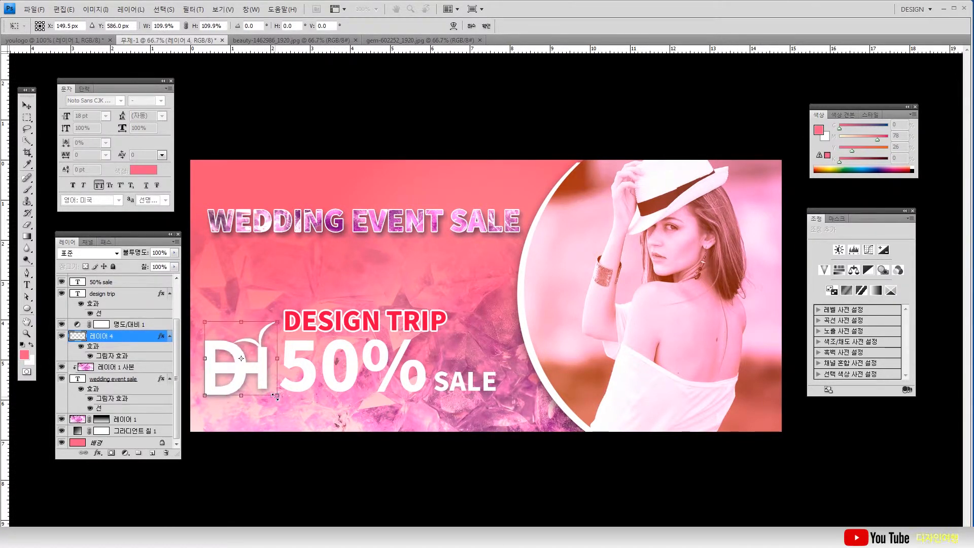
key(Return)
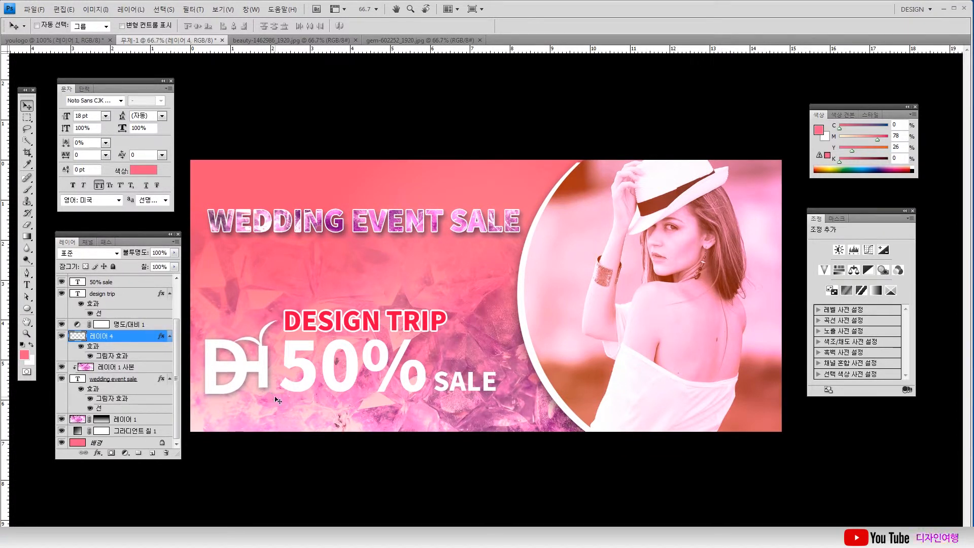
- Nudge the DESIGN TRIP text slightly left and down
ctrl+click(346, 325)
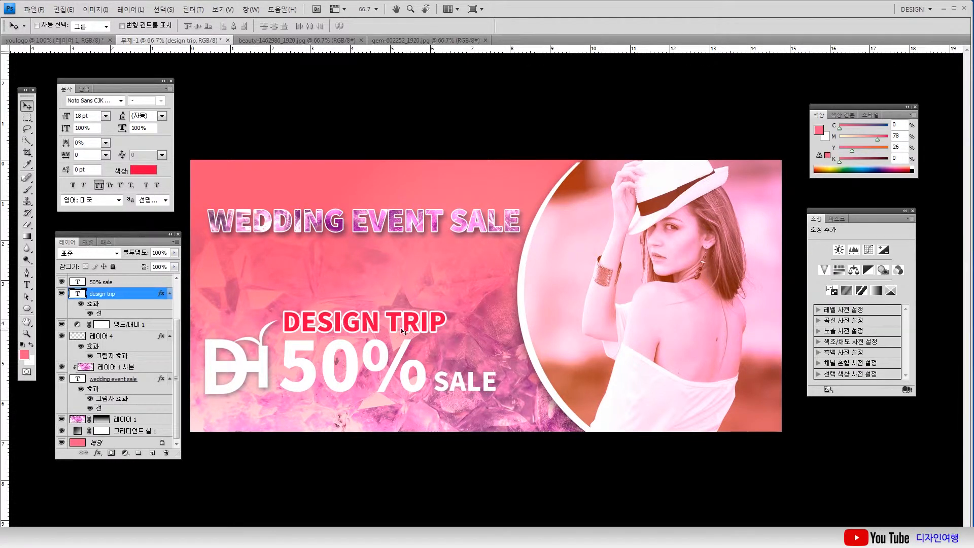
- Paint one soft white glow with a 700 px brush on a new layer above DESIGN TRIP, over the start of the wedding title
click(152, 453)
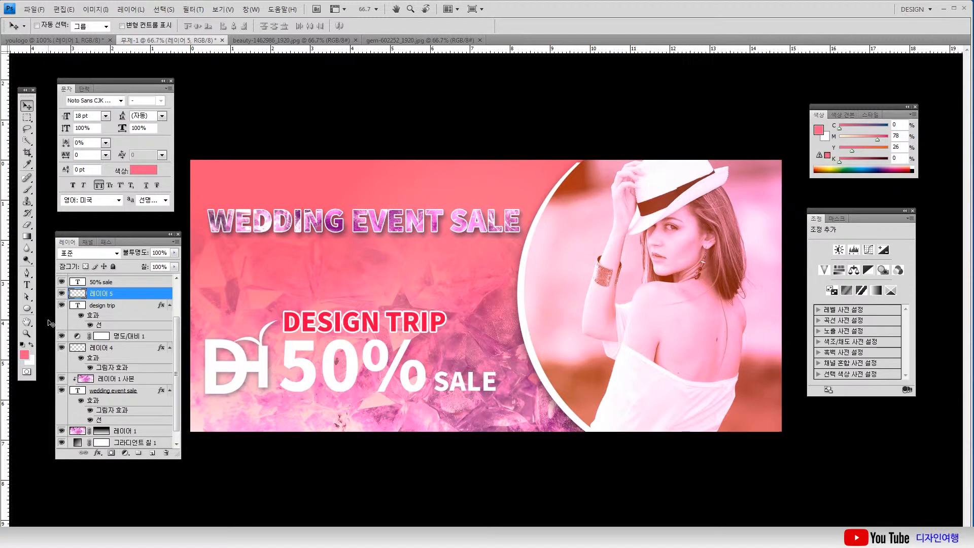
key(b)
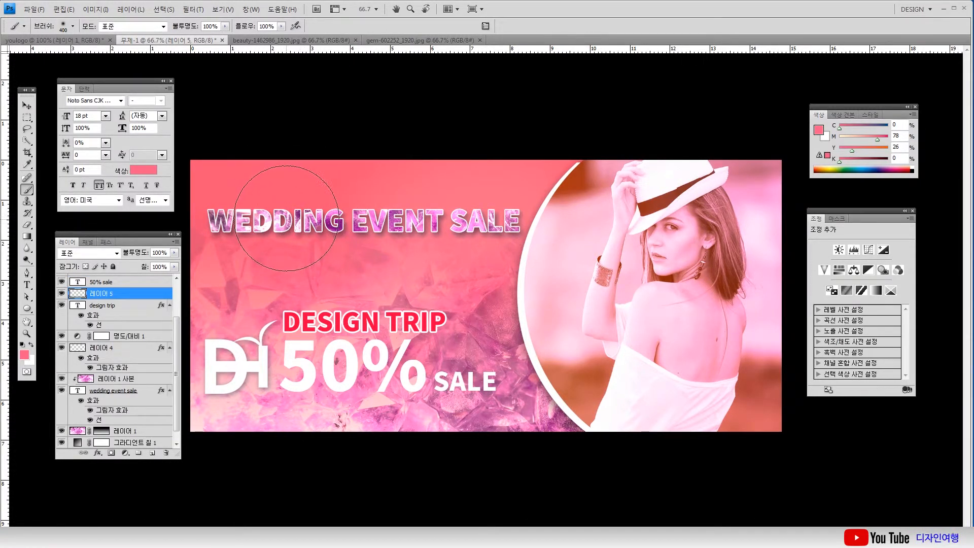
click(31, 344)
key(bracketright)
key(bracketright)
key(bracketright)
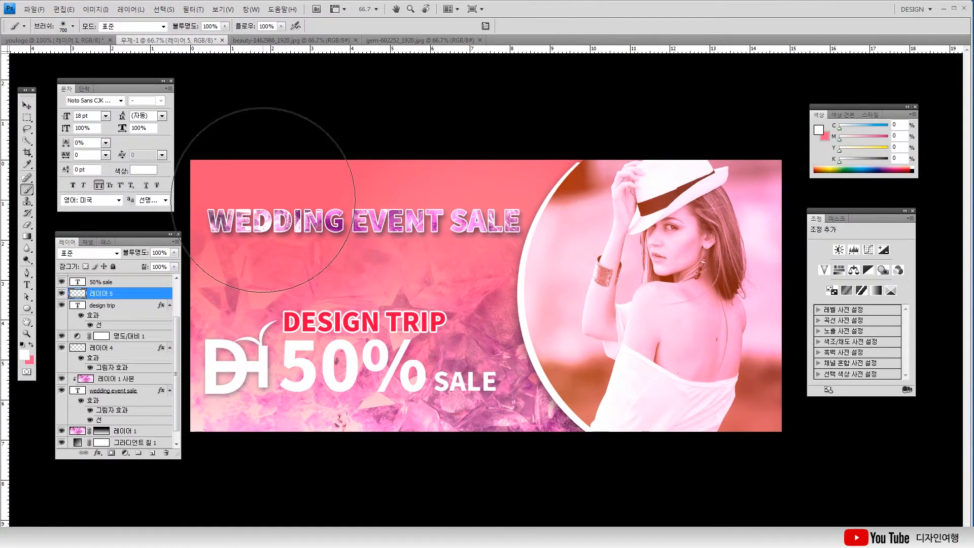
click(262, 200)
- Paint one soft yellow-green glow (#ccf606) with a 200 px brush just below the word EVENT
key(bracketleft)
key(bracketleft)
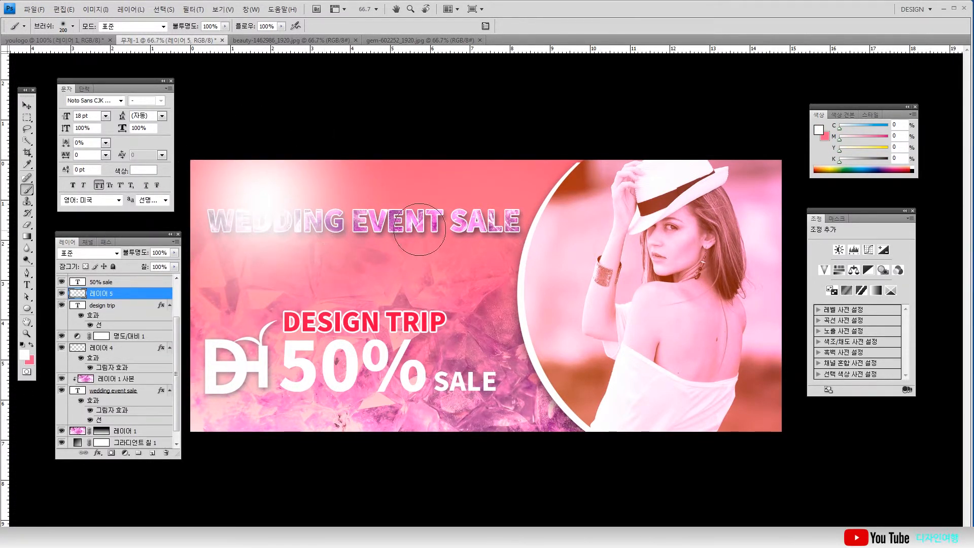
click(25, 356)
drag(582, 352, 582, 415)
click(566, 335)
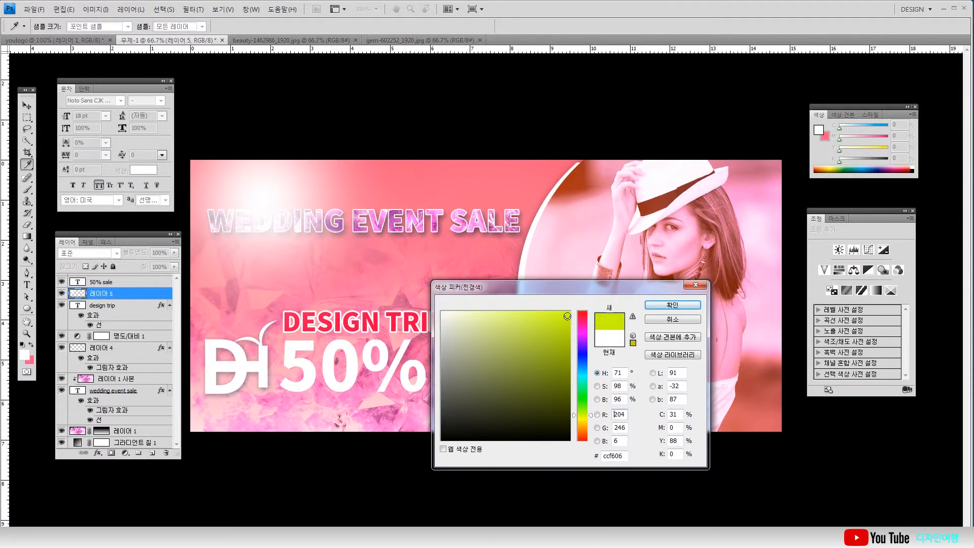
click(660, 310)
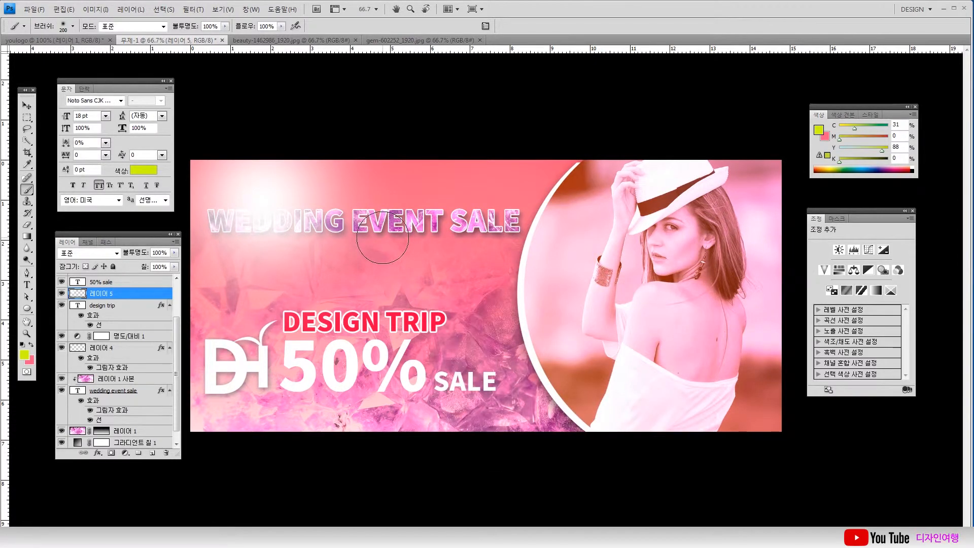
click(382, 239)
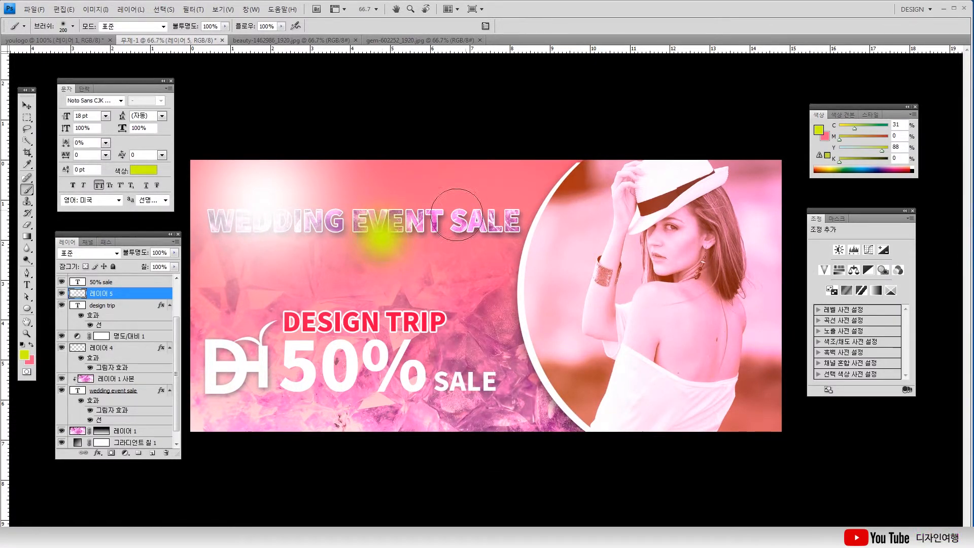
- Paint one larger soft cyan glow (#06e8f6) with a 600 px brush above the word SALE in the wedding title
click(24, 355)
mouse_move(588, 375)
mouse_down()
mouse_move(587, 419)
mouse_move(587, 359)
mouse_move(587, 374)
mouse_up()
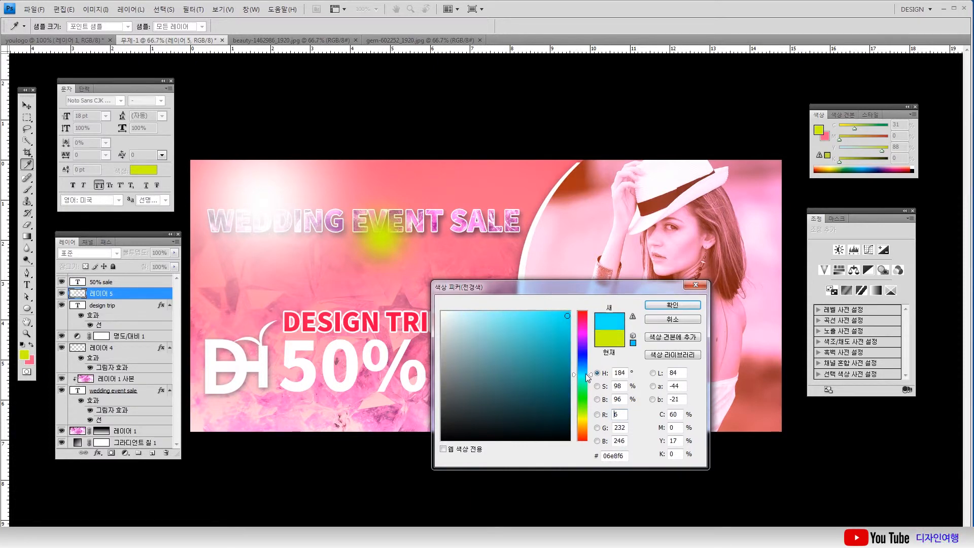
click(668, 307)
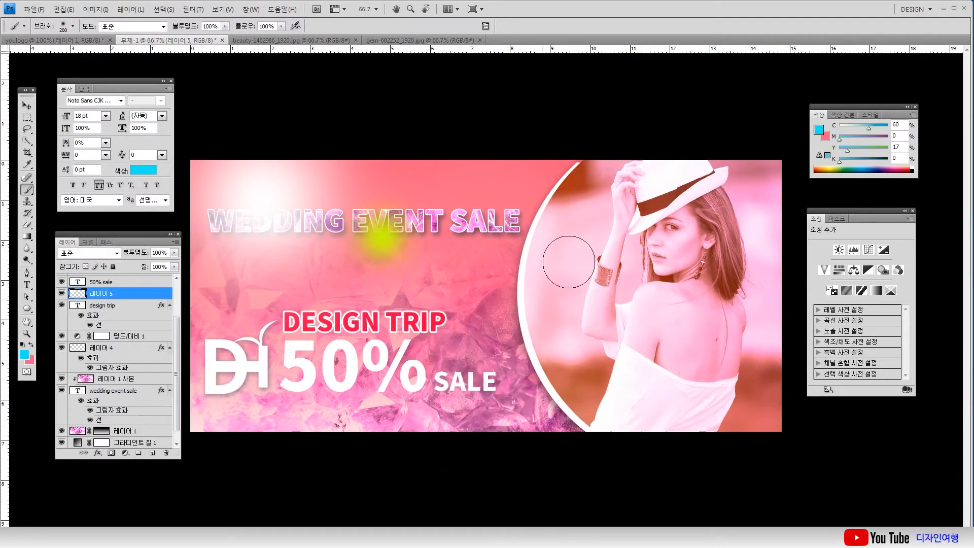
click(482, 183)
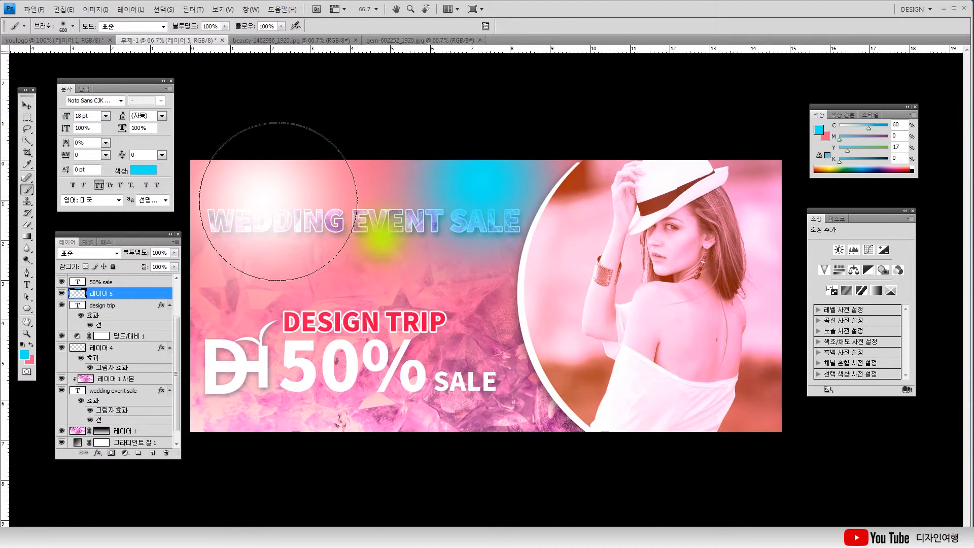
- Try the blend modes from Multiply through Luminosity one after another on the glow layer
key(v)
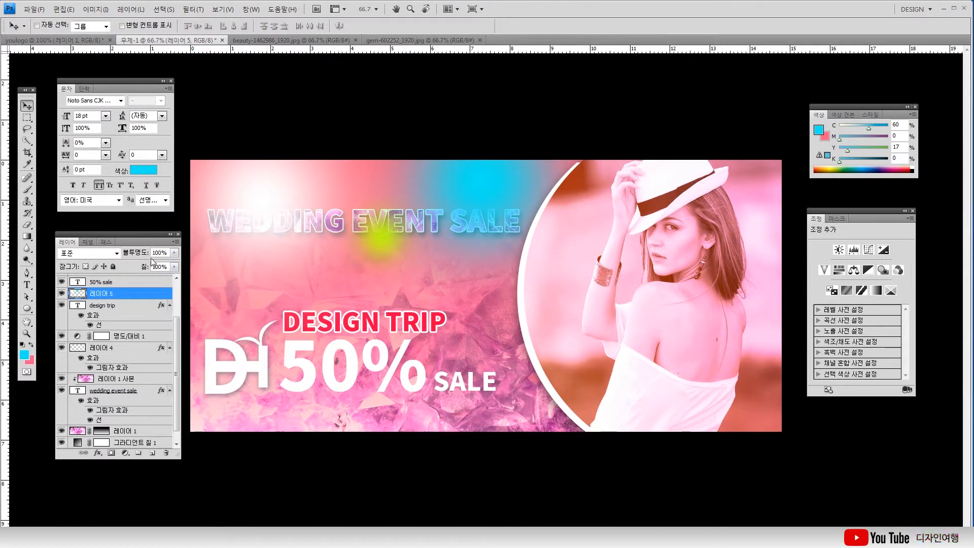
click(117, 254)
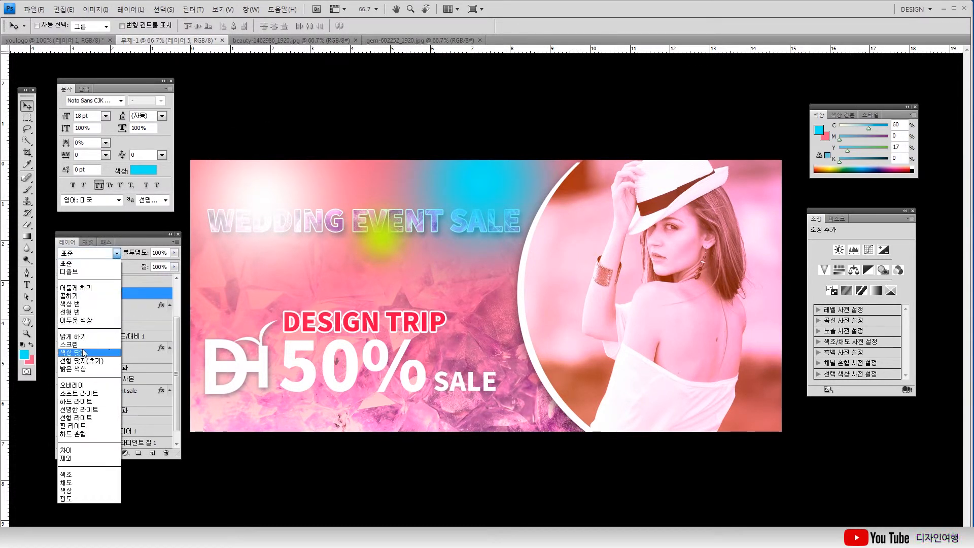
click(83, 299)
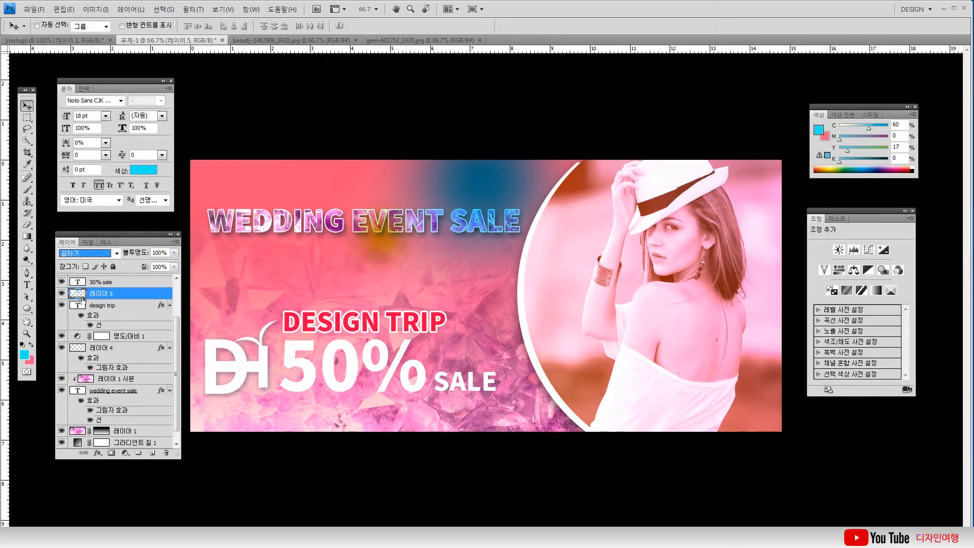
key(Down)
key(Down)
key(Down)
key(Down)
key(Down)
key(Down)
key(Down)
key(Down)
key(Down)
key(Down)
key(Down)
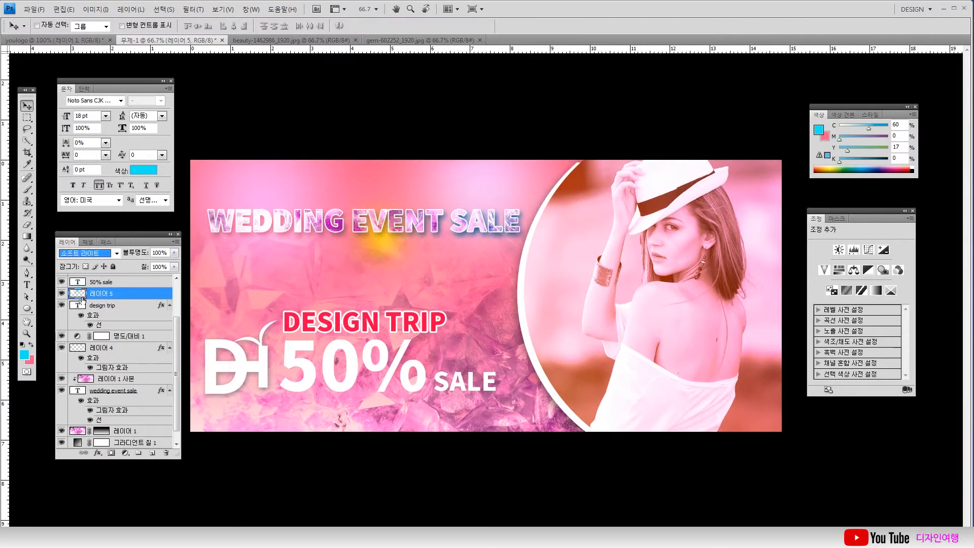
key(Down)
key(Down)
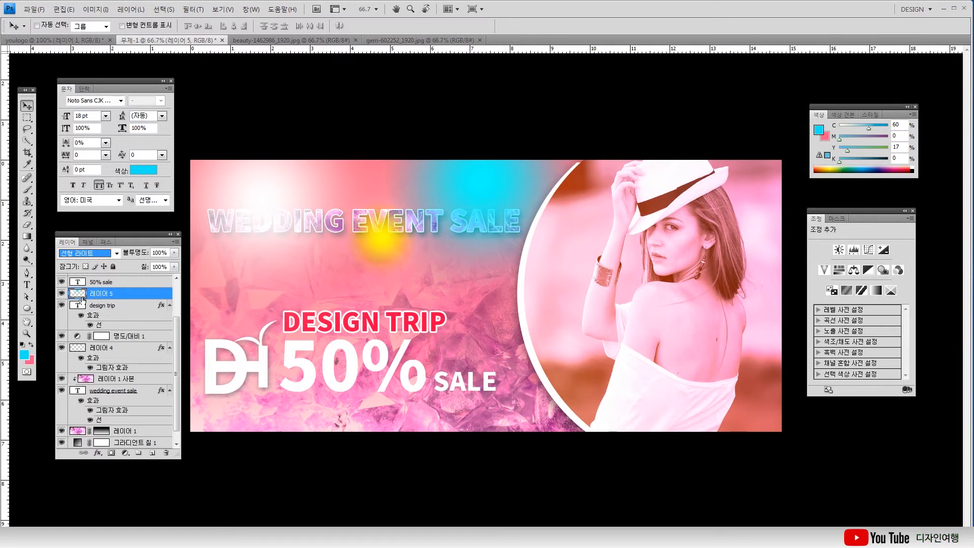
key(Down)
key(Down)
key(Down)
key(Down)
key(Down)
key(Down)
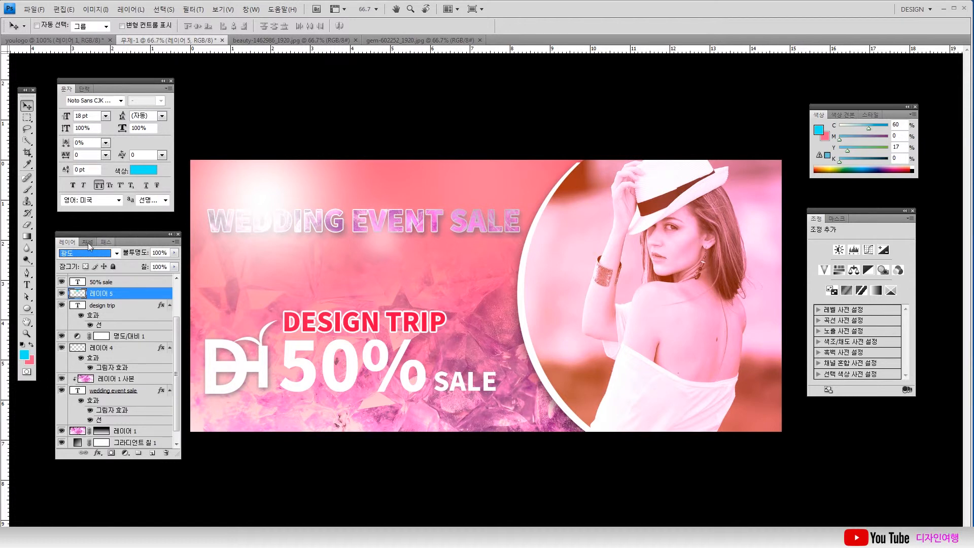
- Compare the Overlay, Hard Light and Color blend modes on the glow layer
click(117, 253)
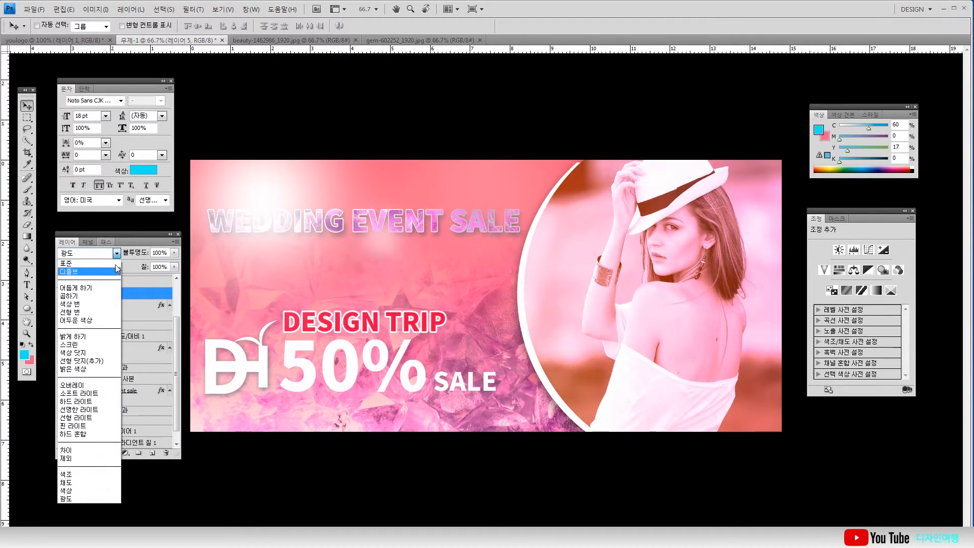
click(79, 386)
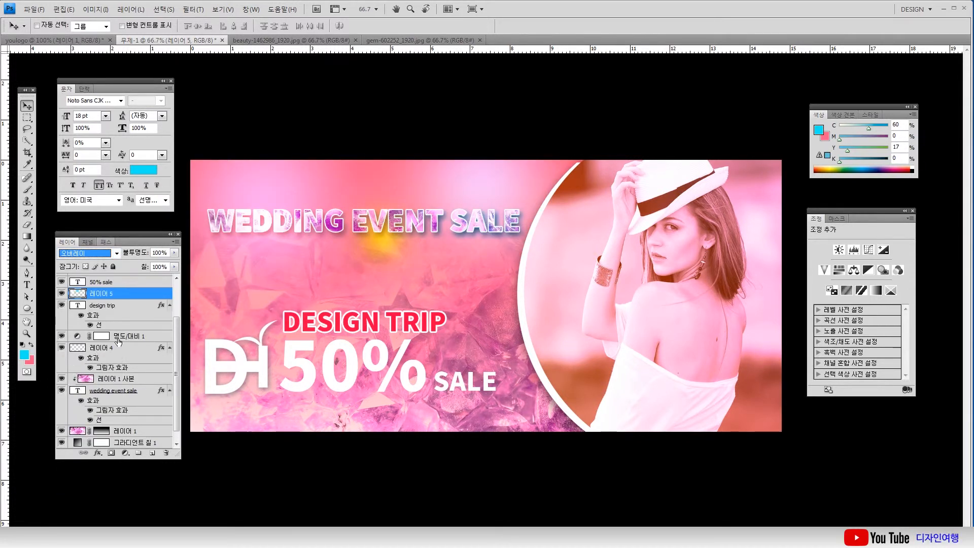
click(117, 252)
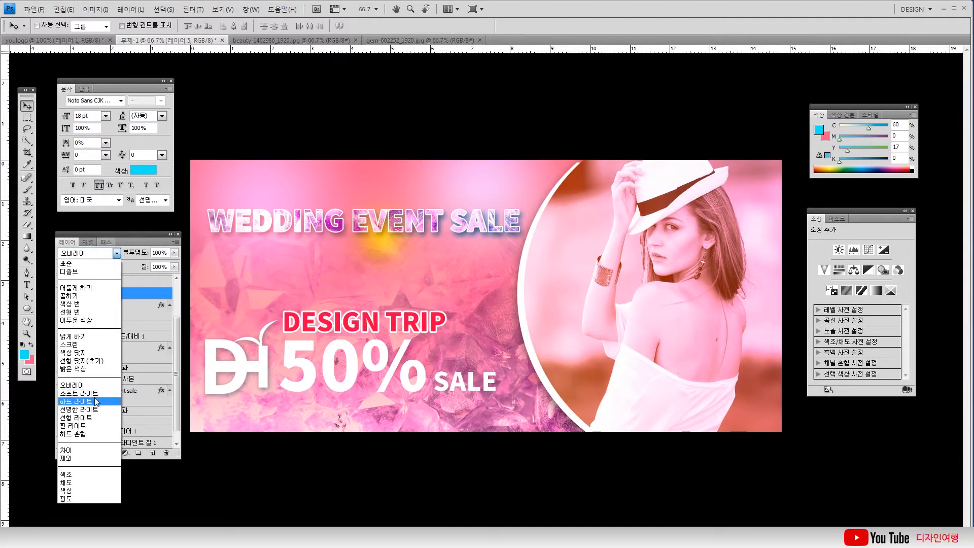
click(95, 402)
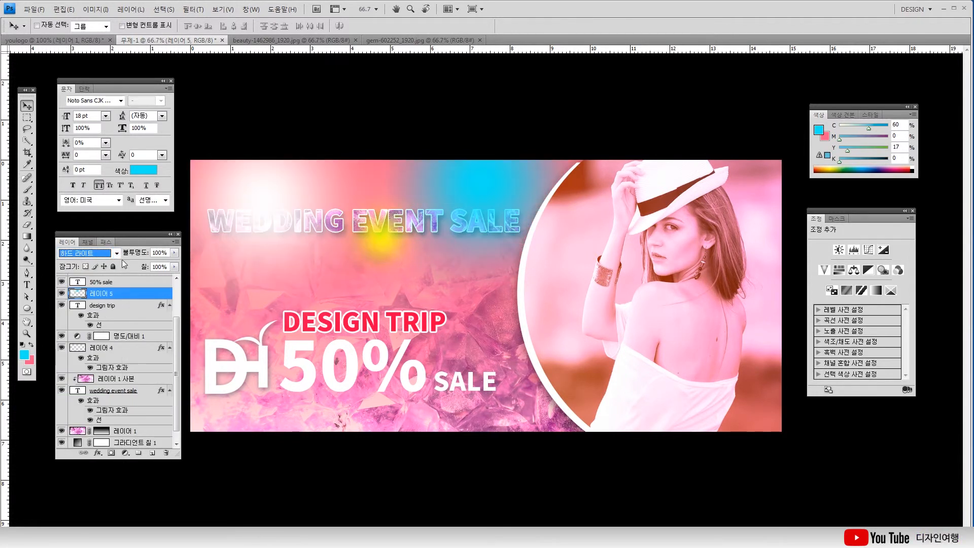
click(117, 253)
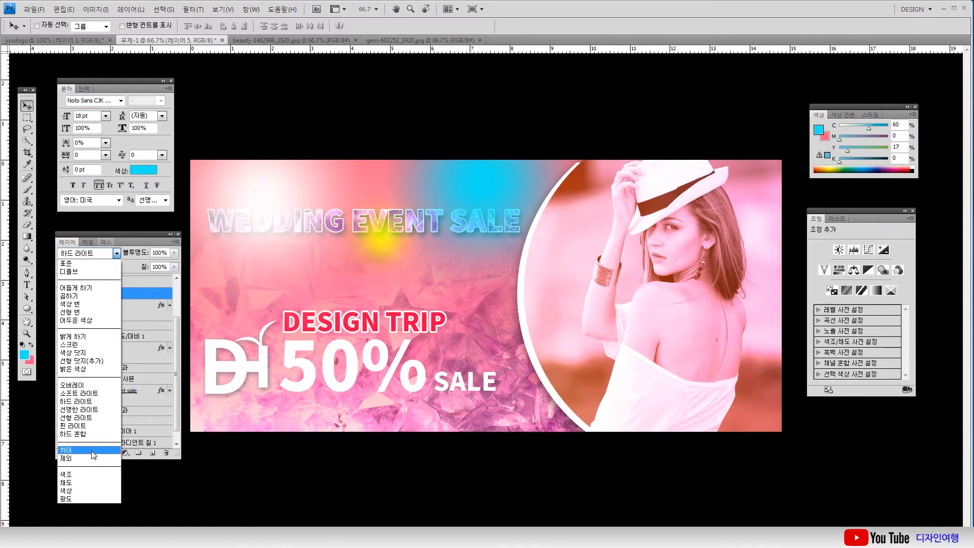
click(83, 490)
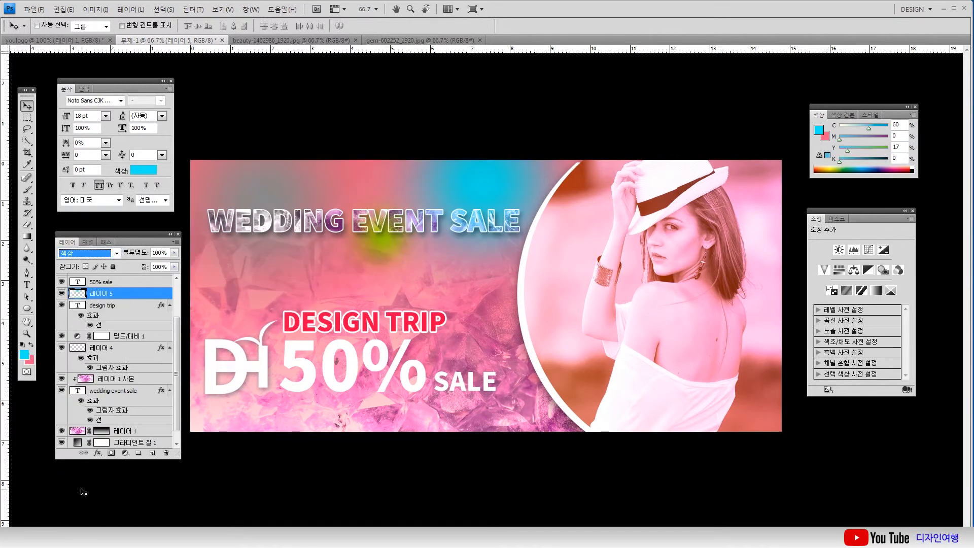
- Try the glow layer in Multiply with its fill lowered to 20%, and in Screen mode
click(120, 255)
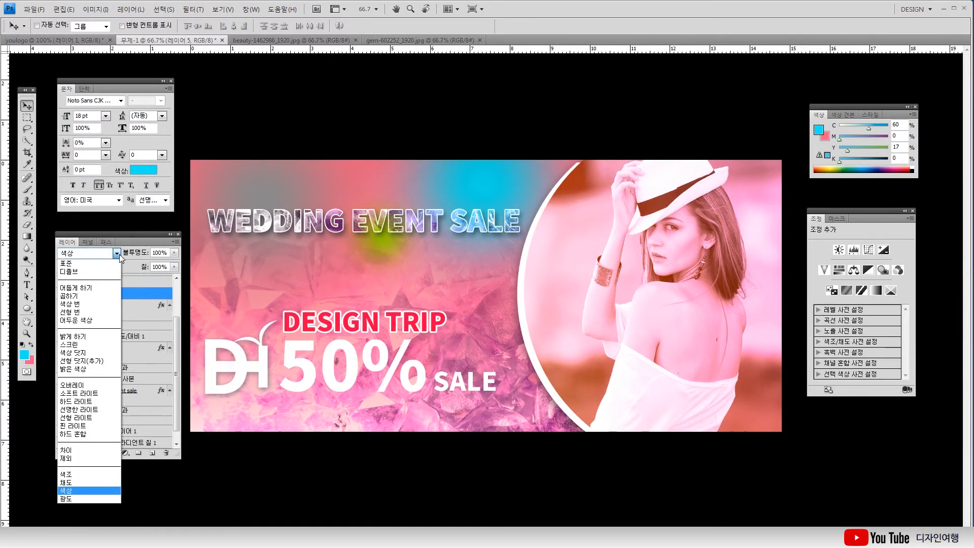
click(96, 296)
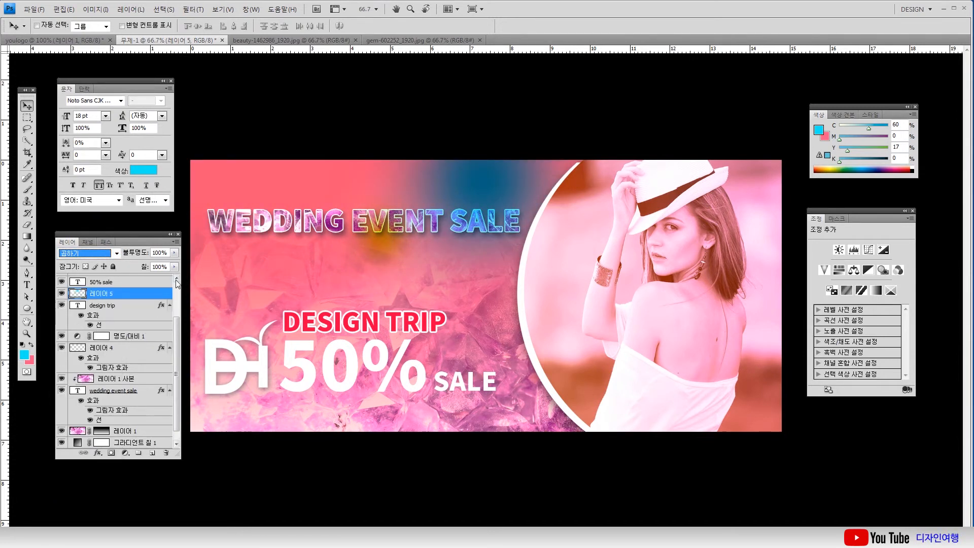
drag(172, 268, 160, 276)
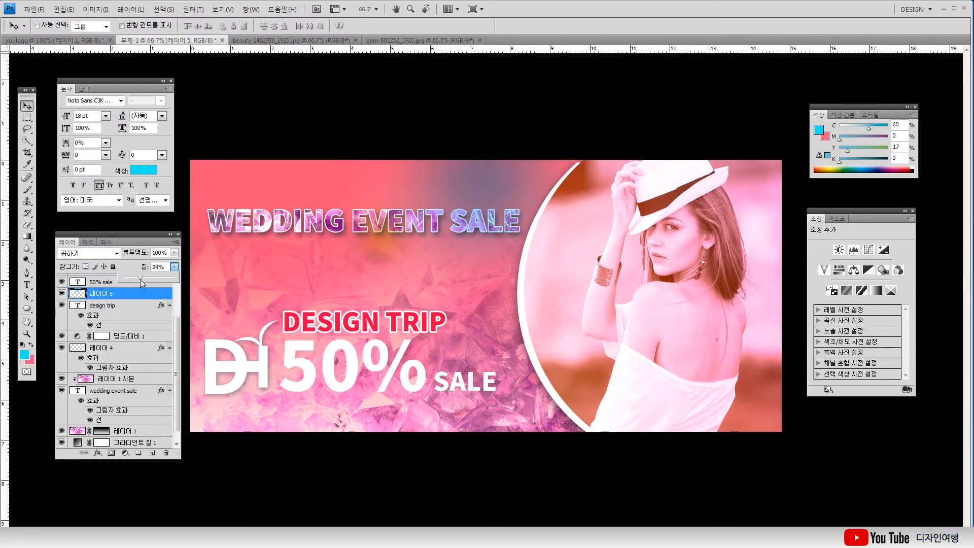
click(116, 253)
click(86, 344)
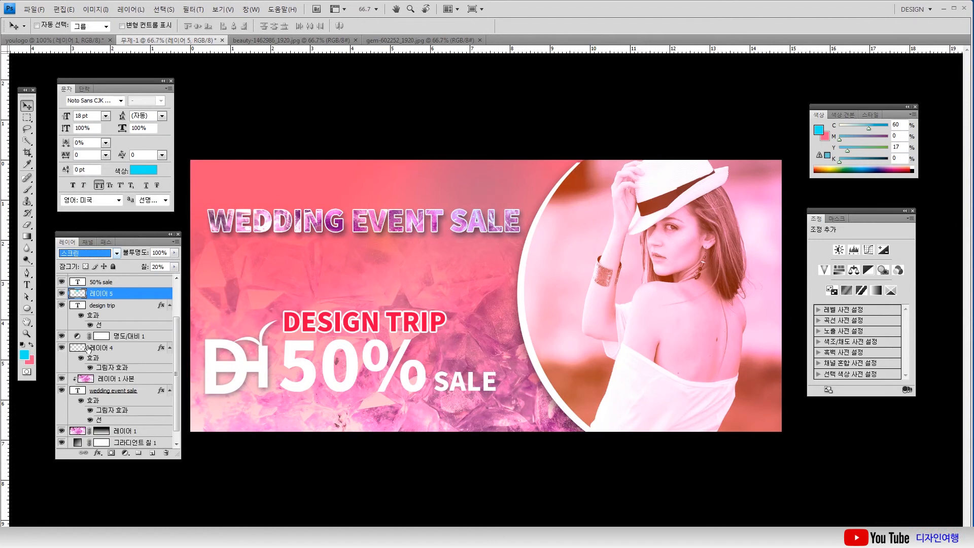
- Set the glow layer's blend mode to Color Dodge and its fill to 43%
click(120, 254)
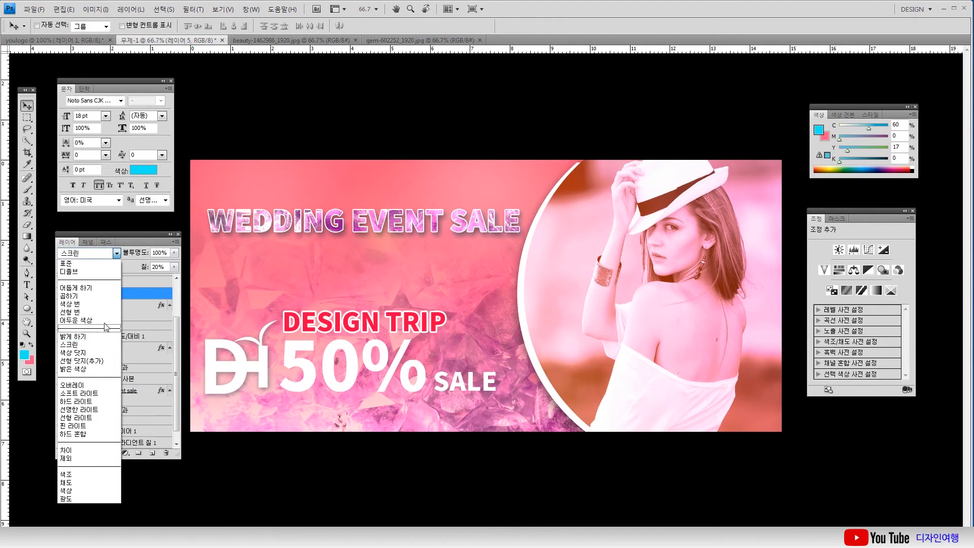
click(92, 357)
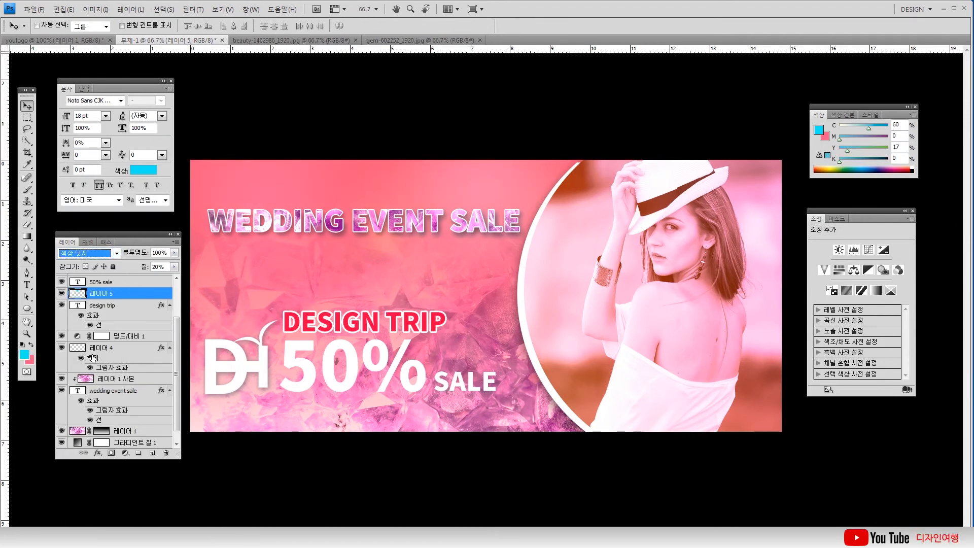
click(173, 267)
mouse_move(137, 278)
mouse_down()
mouse_move(213, 286)
mouse_move(149, 279)
mouse_up()
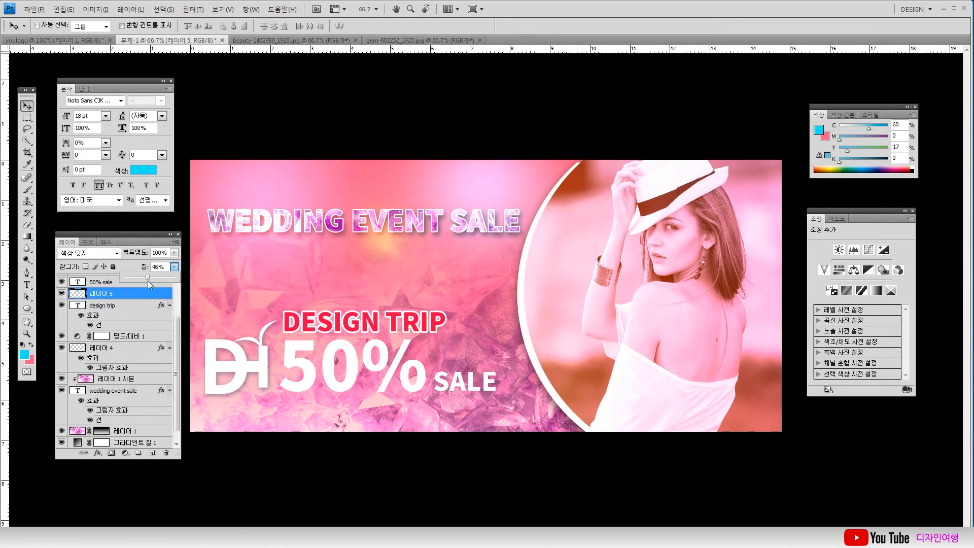
click(29, 114)
click(27, 105)
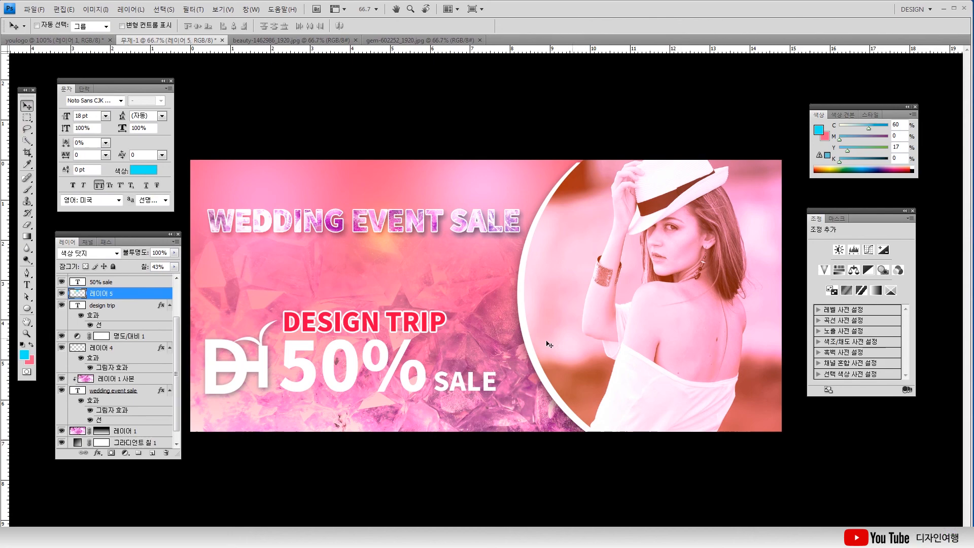